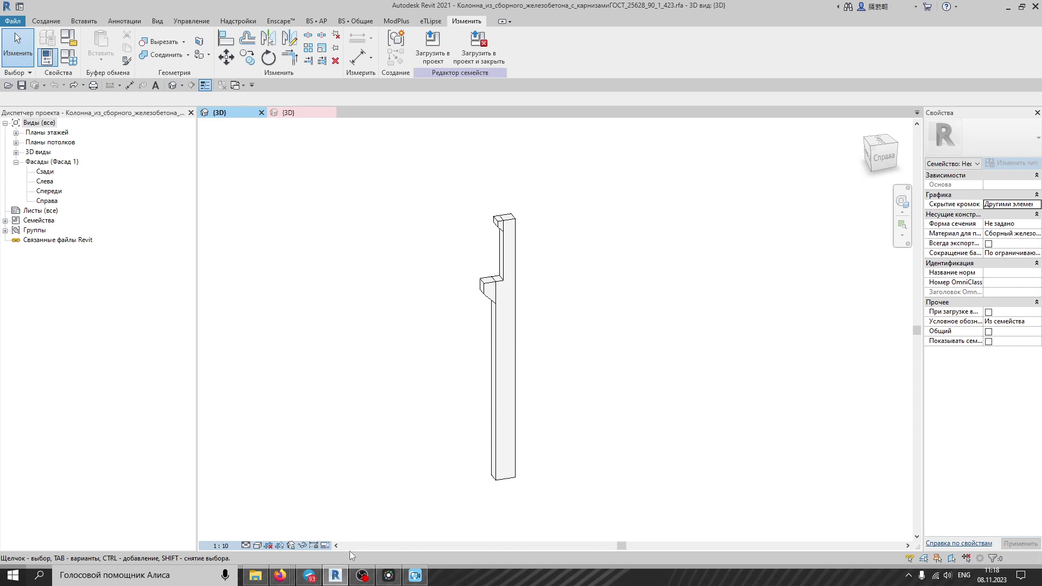
Step: Switch to Telegram and look through the Савол-жавоб topic of the ProDesign group
mouse_move(316, 579)
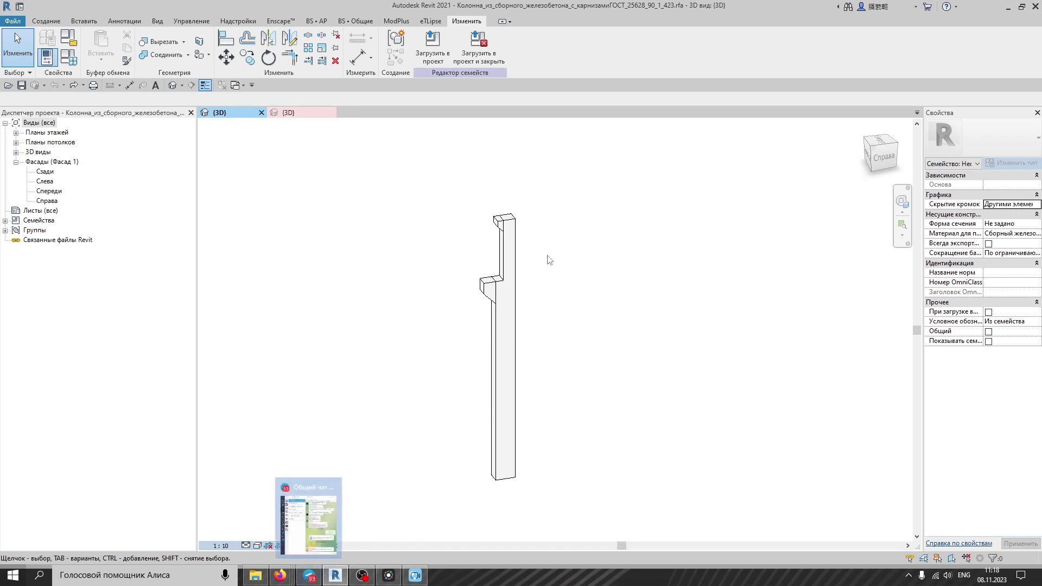
left_click(319, 579)
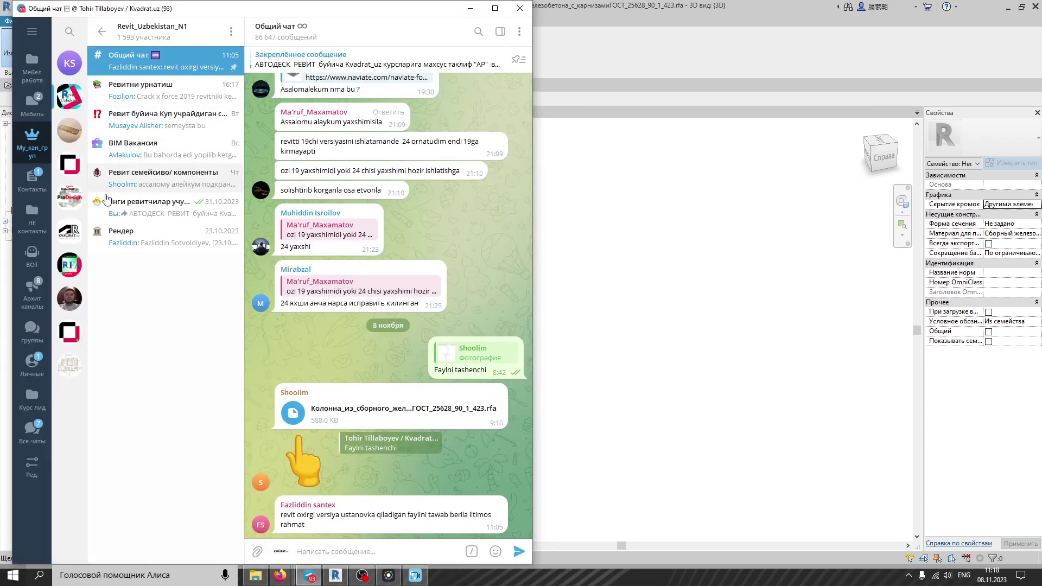
left_click(74, 235)
left_click(70, 209)
left_click(153, 64)
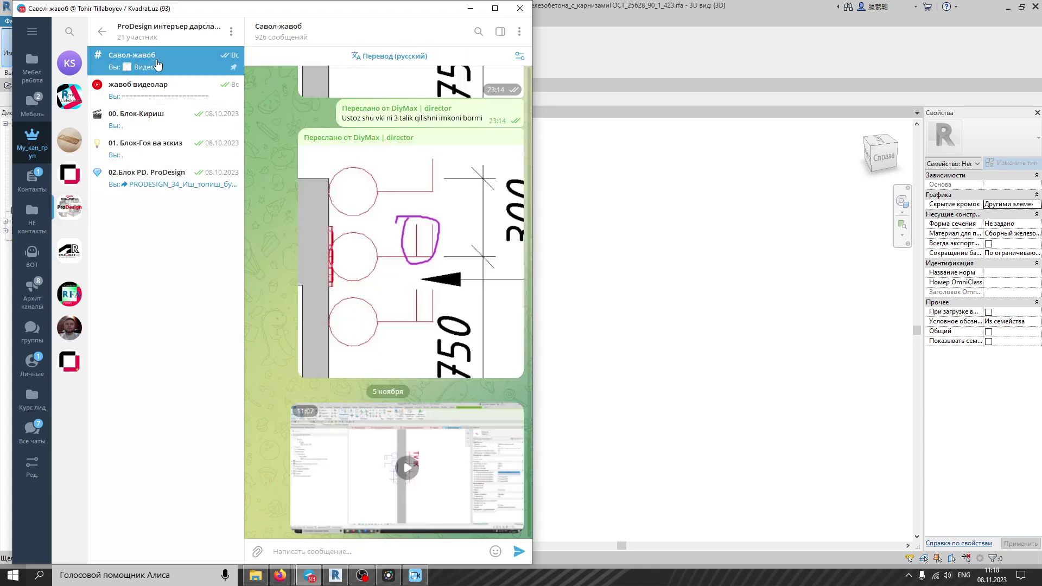
scroll(399, 304, "up", 8)
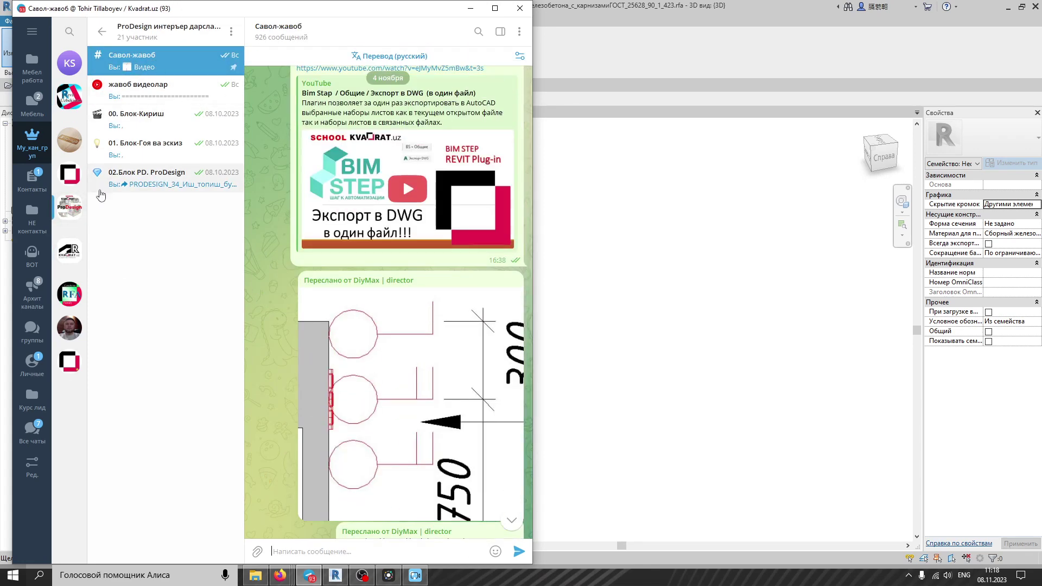
Step: Browse the video answers topic of the "АР в ревит by Kvadrat_uz" group back through its older posts
left_click(68, 263)
left_click(154, 61)
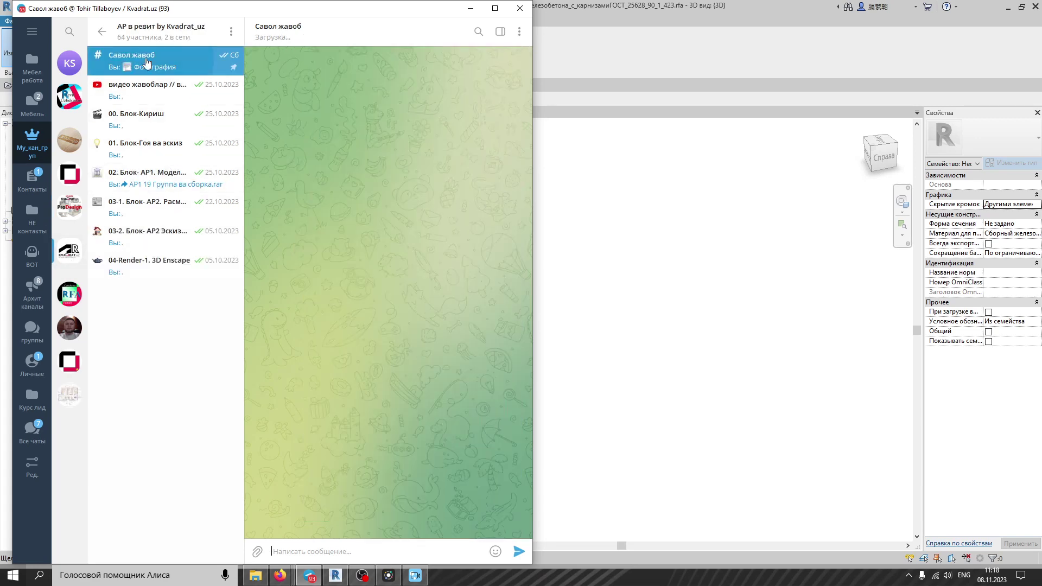
left_click(132, 95)
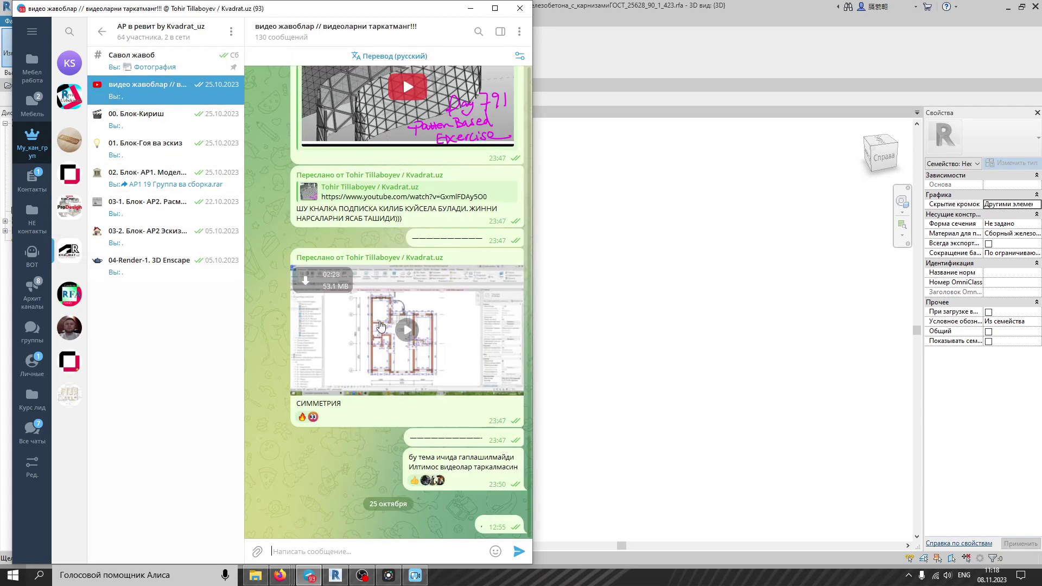
scroll(380, 325, "up", 15)
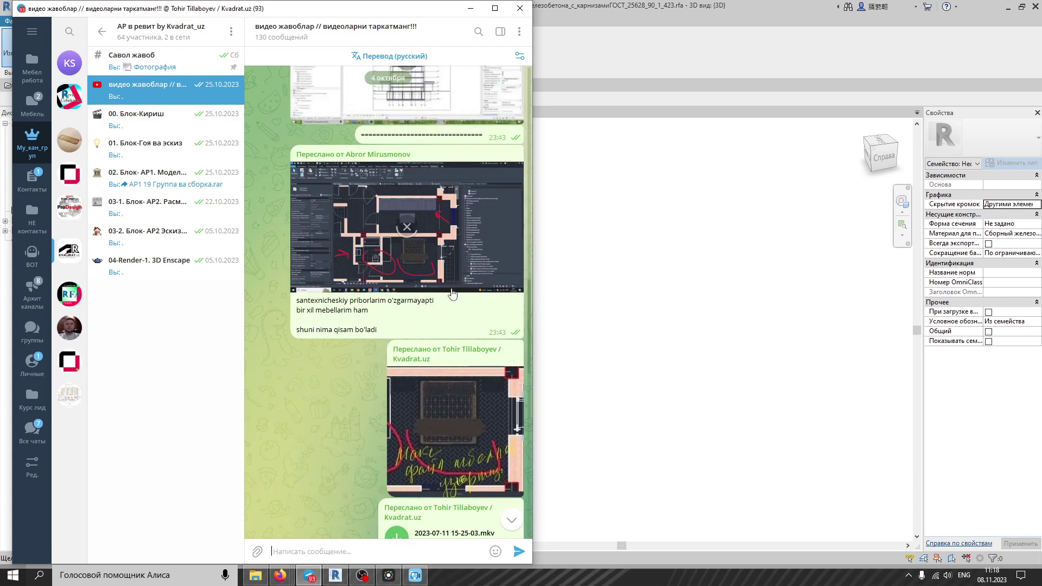
scroll(454, 286, "up", 6)
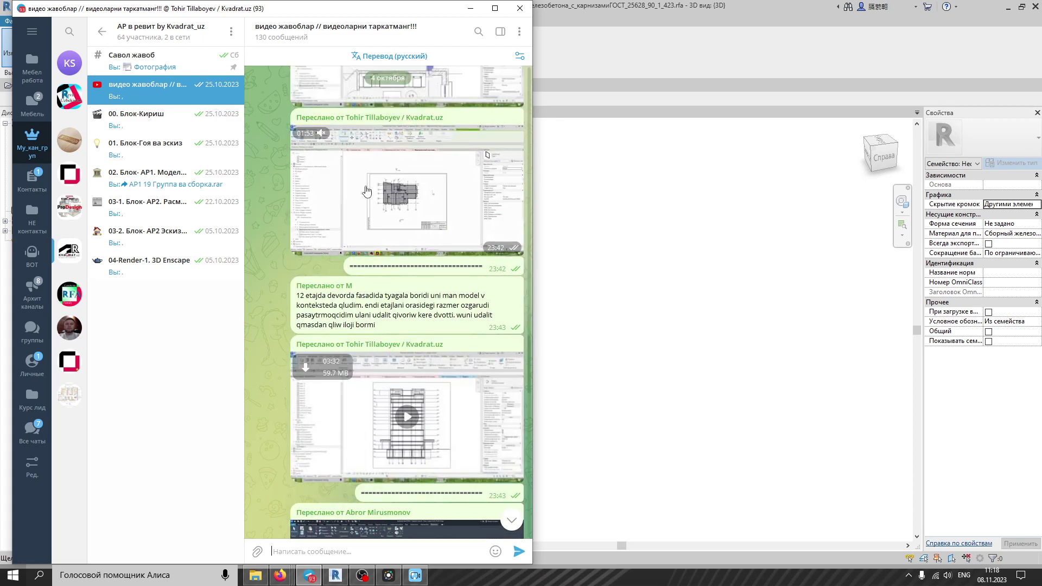
scroll(366, 191, "up", 10)
Step: Review the recent and older messages in the Савол жавоб topic of the "АР в ревит by Kvadrat_uz" group and return to Revit
left_click(160, 69)
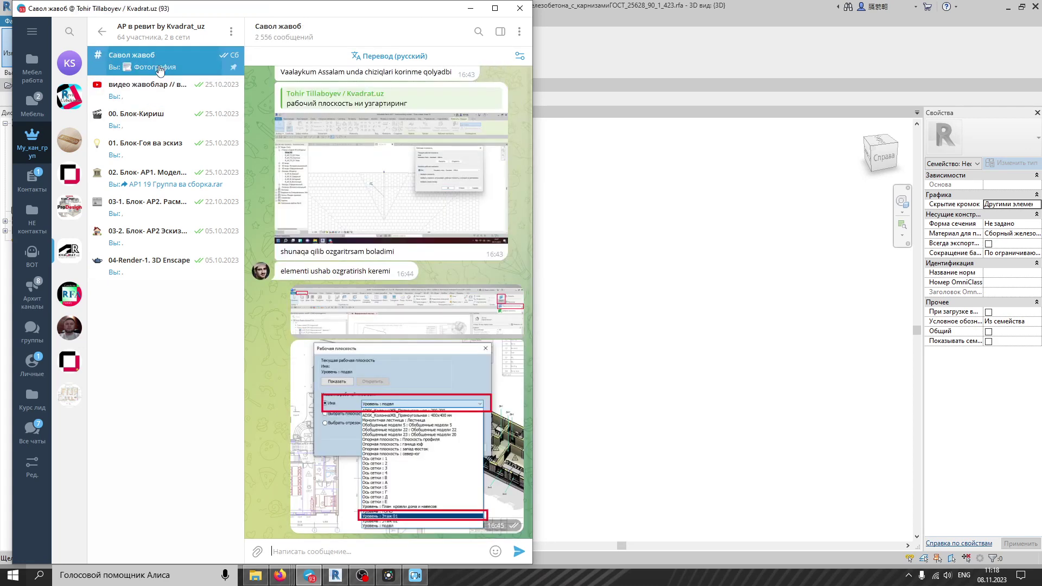
scroll(378, 301, "up", 15)
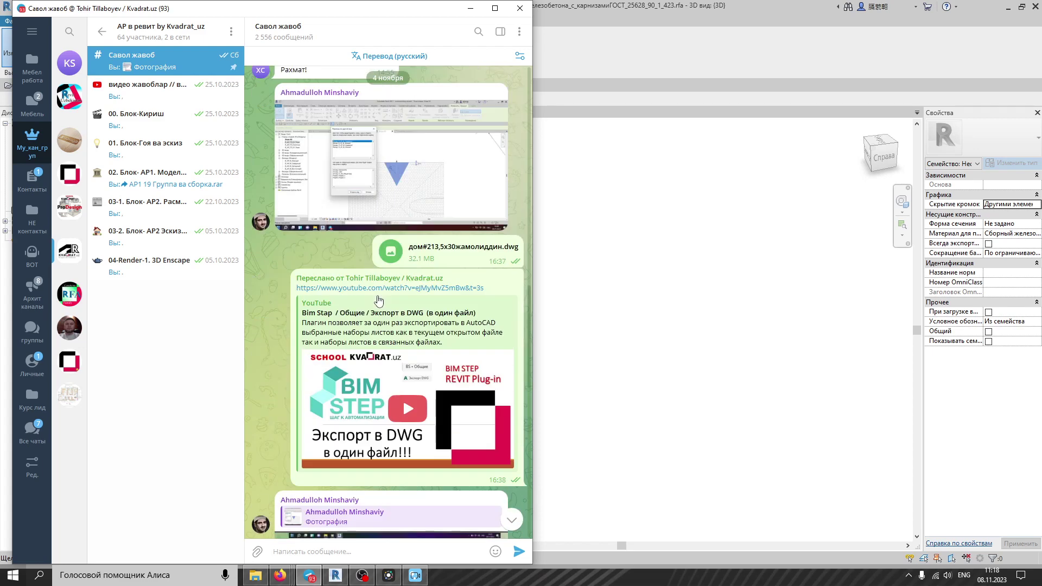
scroll(378, 301, "up", 3)
scroll(386, 347, "down", 15)
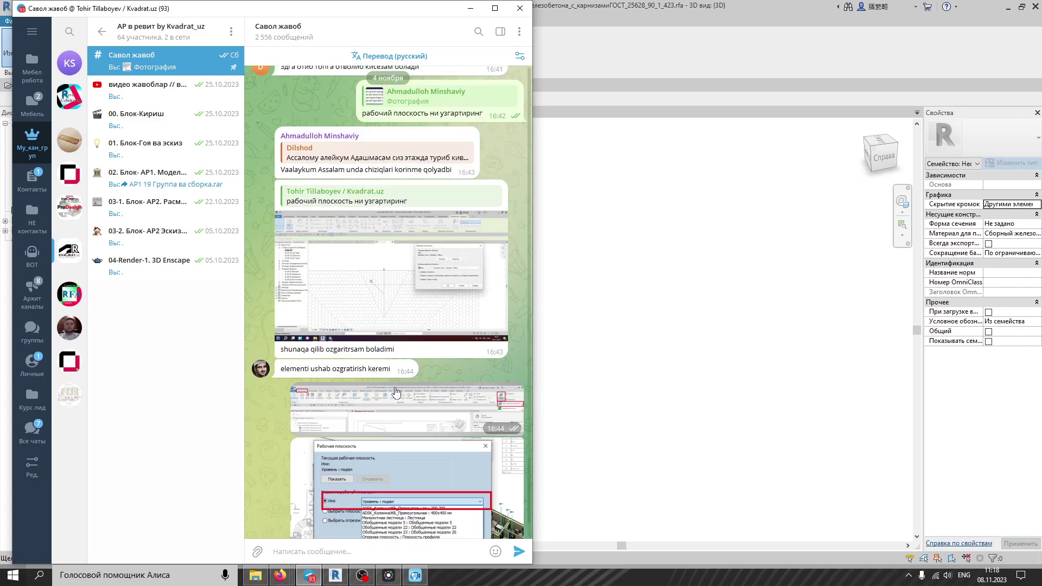
scroll(396, 392, "down", 3)
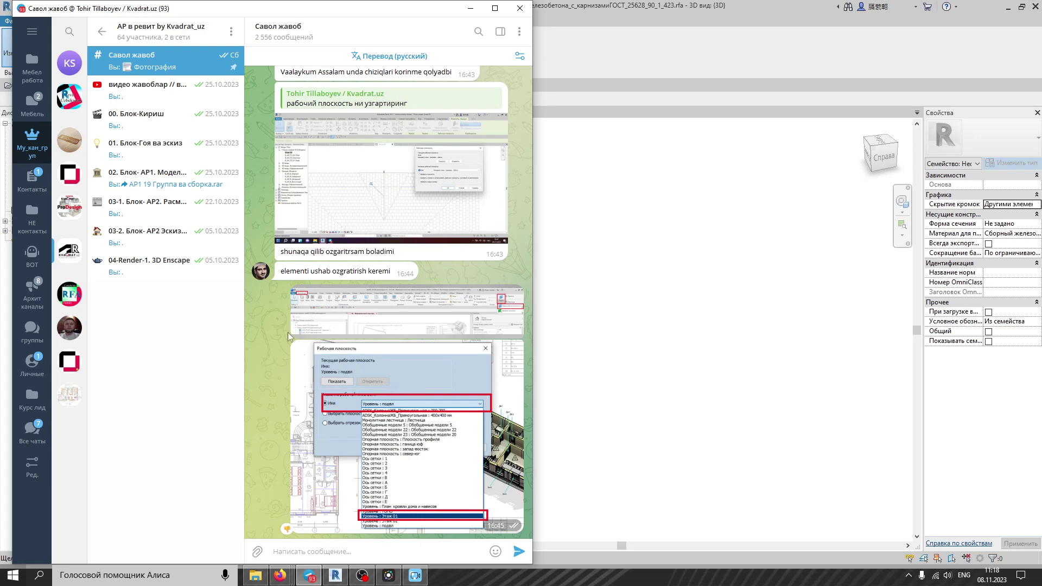
scroll(410, 360, "up", 15)
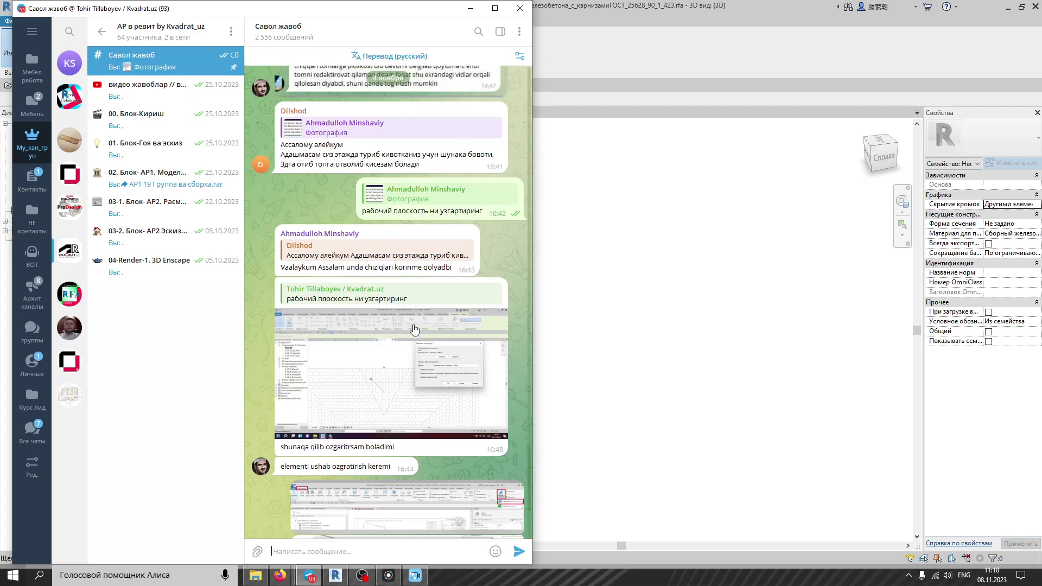
scroll(414, 328, "up", 20)
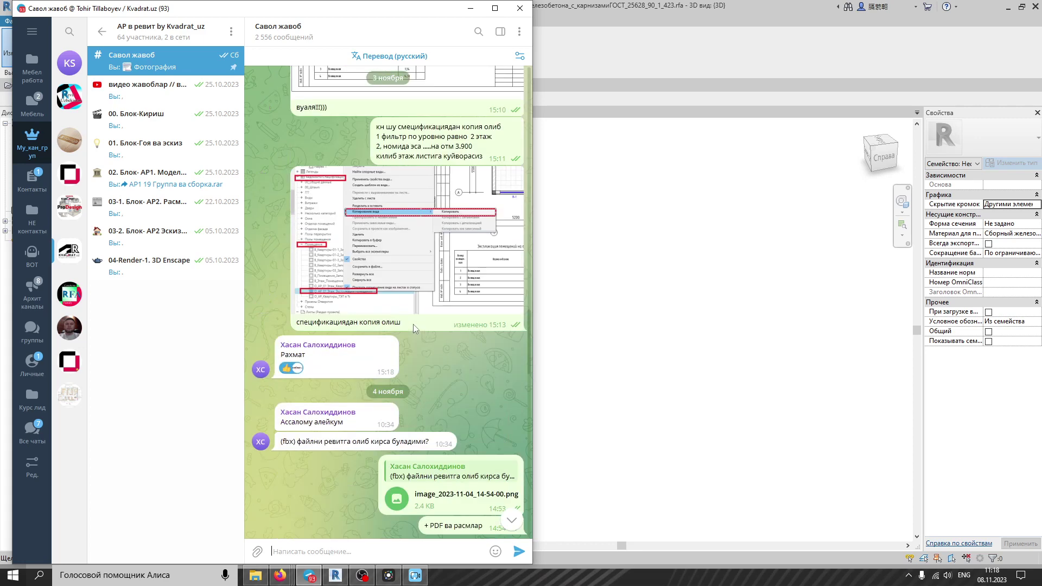
scroll(414, 328, "up", 10)
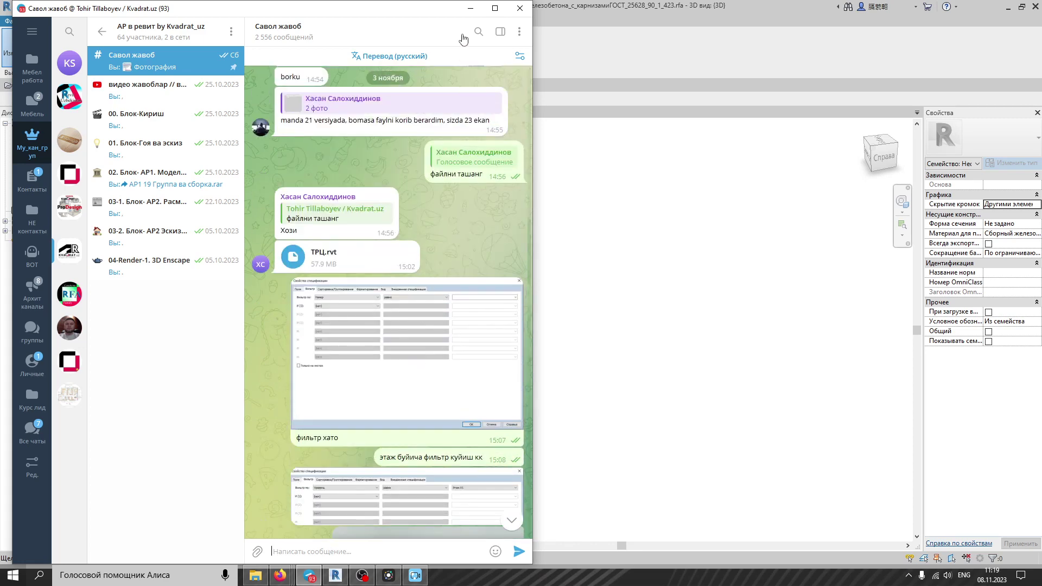
left_click(471, 9)
Step: Join the geometry of the column's lower shaft and narrower upper shaft
scroll(493, 361, "up", 4)
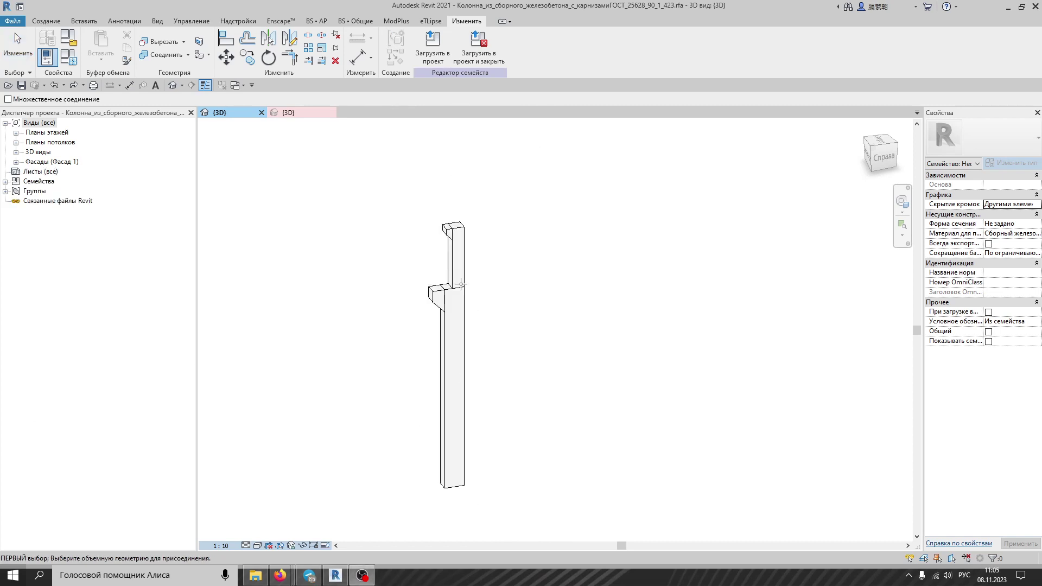
scroll(418, 245, "up", 2)
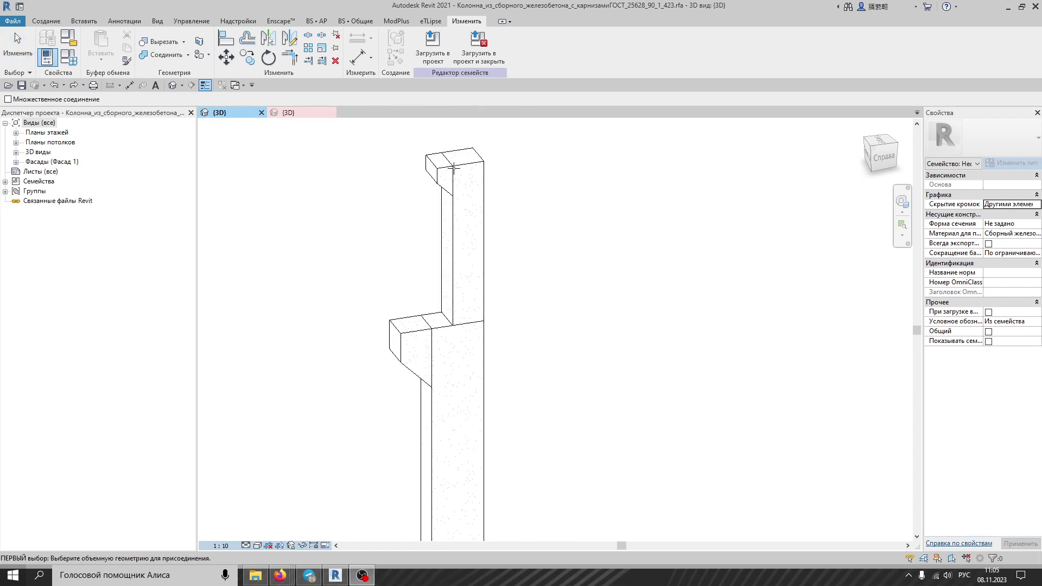
scroll(454, 165, "up", 3)
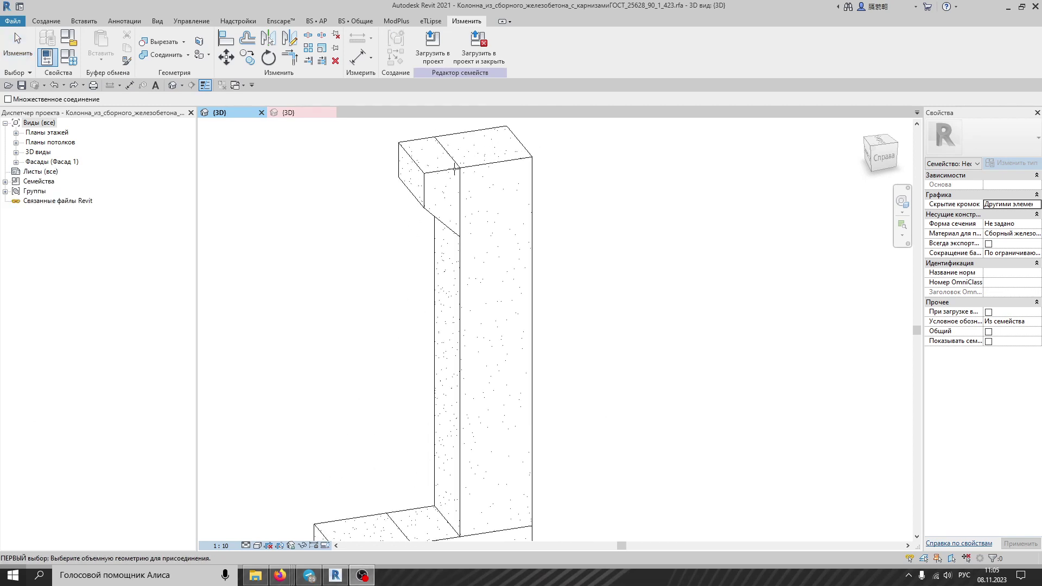
scroll(438, 217, "down", 3)
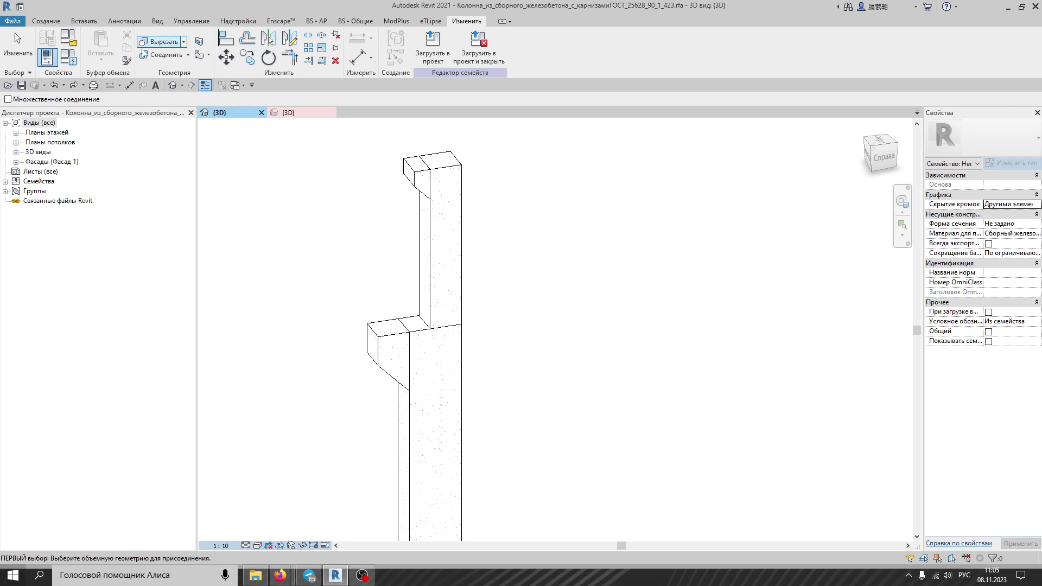
scroll(461, 301, "up", 2)
left_click(426, 388)
left_click(435, 344)
scroll(404, 342, "up", 2)
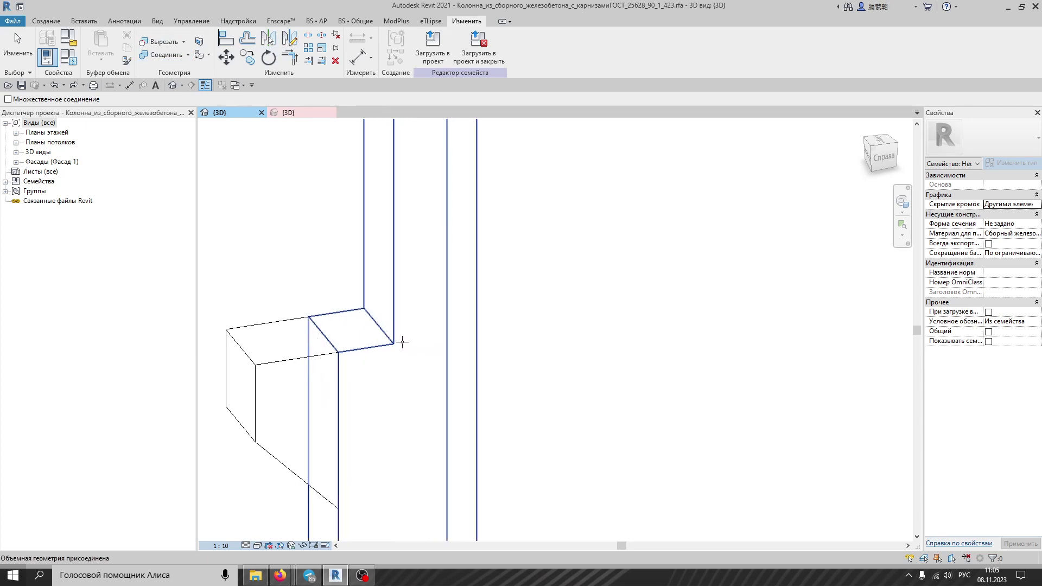
Step: Undo and redo the join of the two shafts to compare the model, ending with the join undone
left_click(53, 85)
left_click(83, 86)
left_click(79, 88)
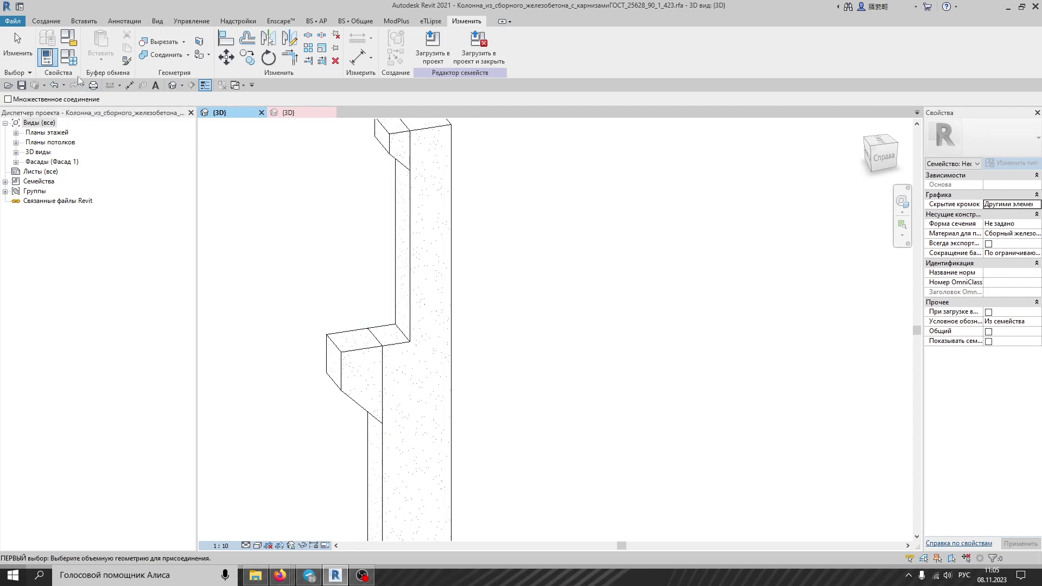
left_click(54, 86)
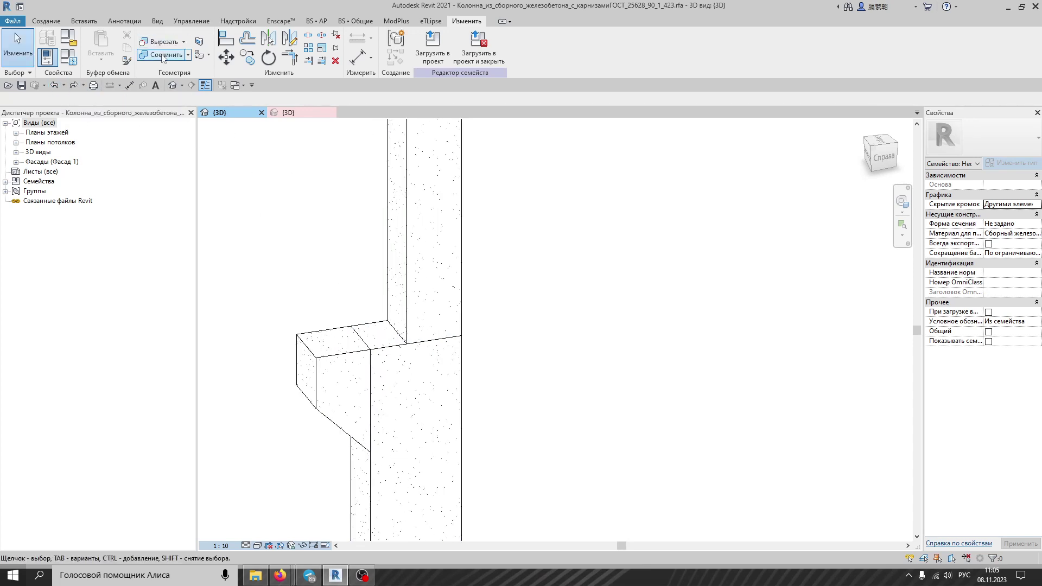
Step: Join the column's lower and upper shafts again along their shared edge and leave the Join command
left_click(163, 54)
scroll(535, 345, "down", 3)
scroll(423, 370, "up", 5)
scroll(487, 342, "down", 3)
scroll(469, 338, "up", 2)
left_click(470, 338)
left_click(473, 336)
left_click(476, 336)
key("Escape")
Step: Examine the properties of the column's lower and upper sloped cornices by selecting each one
left_click(442, 344)
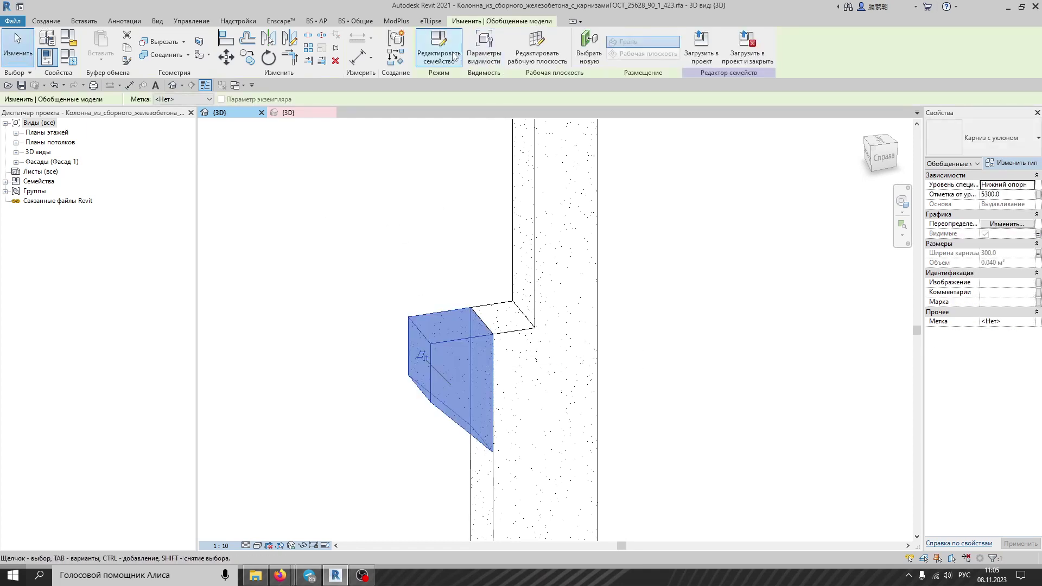
scroll(410, 401, "down", 3)
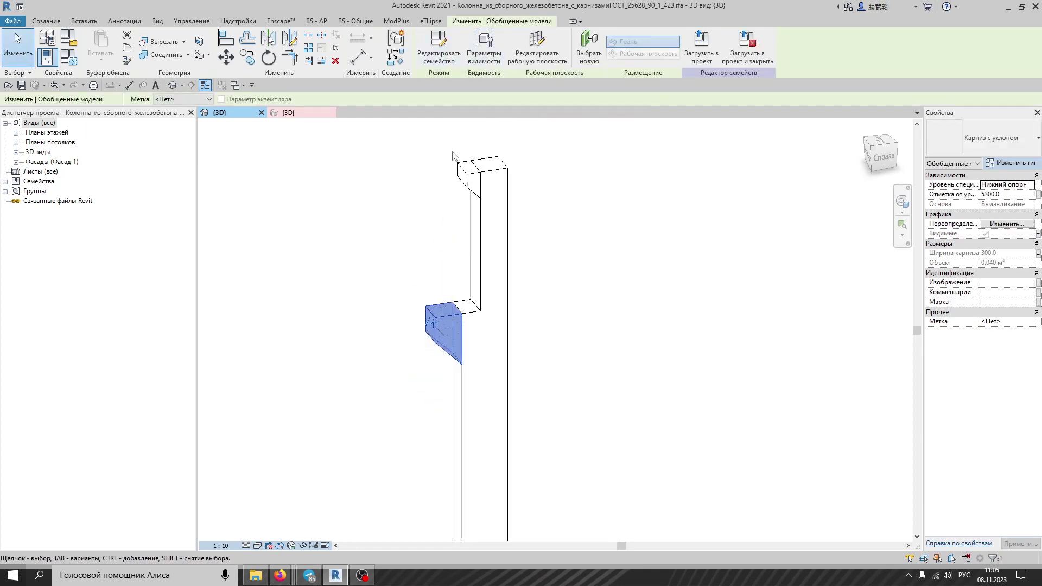
left_click(465, 176)
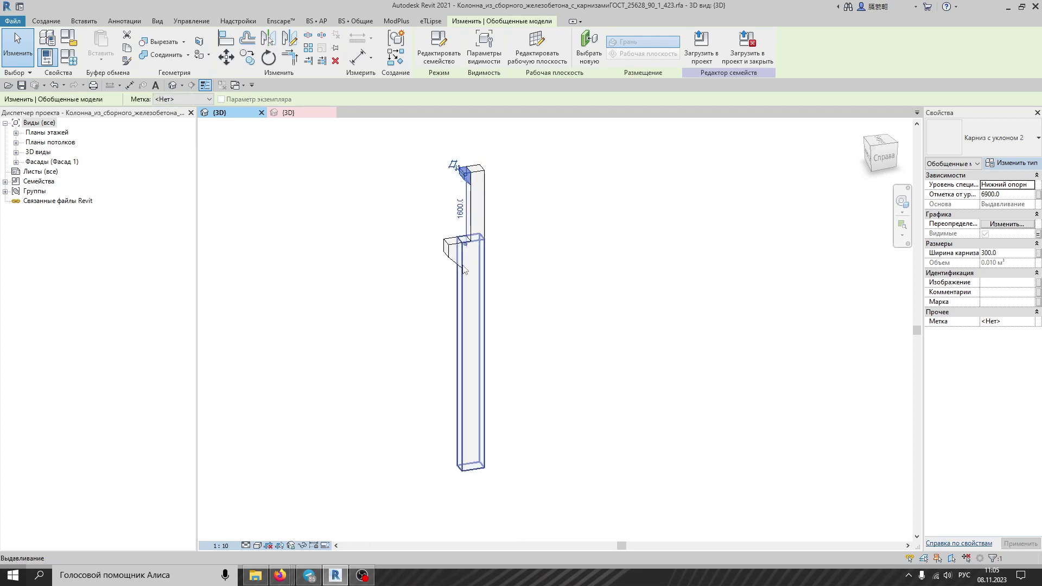
scroll(428, 184, "up", 4)
scroll(496, 240, "down", 3)
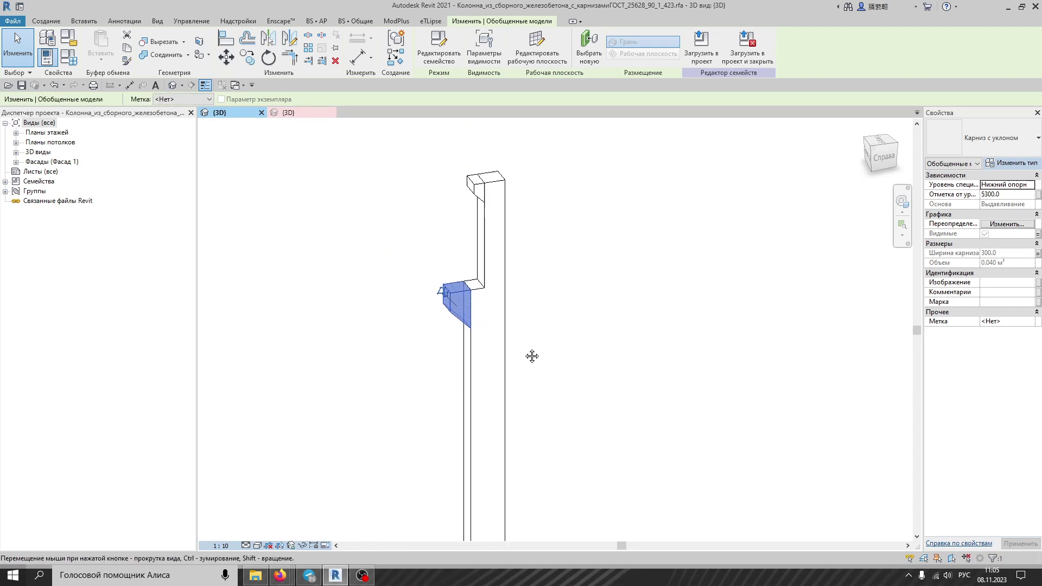
scroll(450, 304, "up", 3)
left_click(444, 300)
scroll(456, 293, "up", 3)
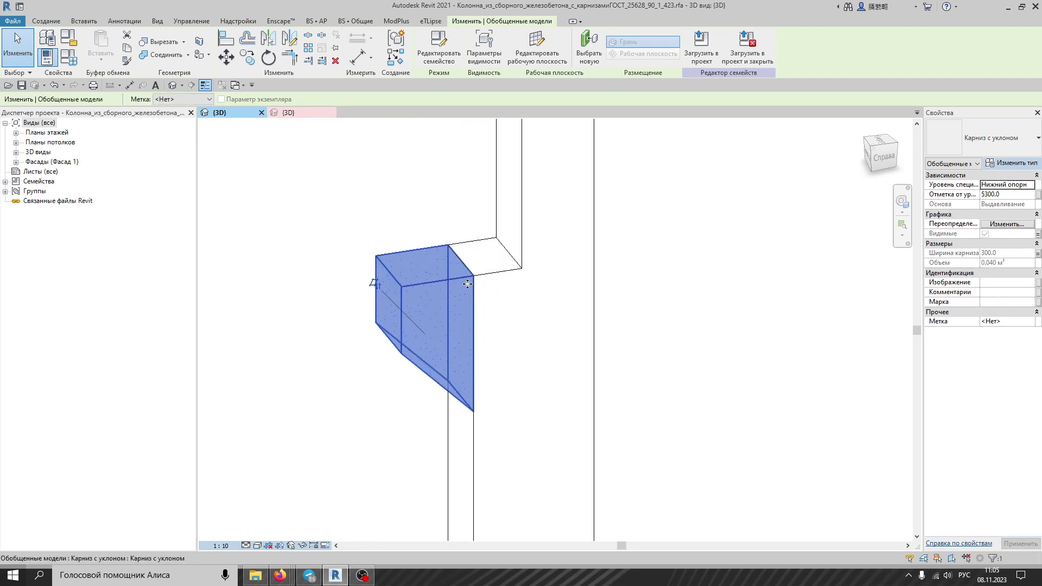
scroll(412, 268, "down", 3)
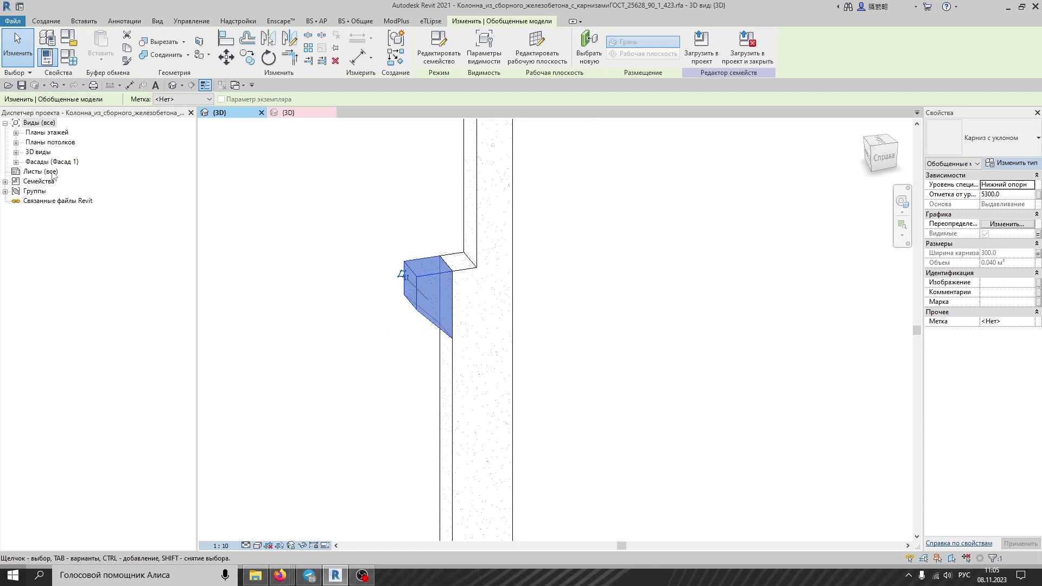
Step: Open the Слева elevation view of the column, focused on the lower cornice
left_click(16, 162)
double_click(44, 182)
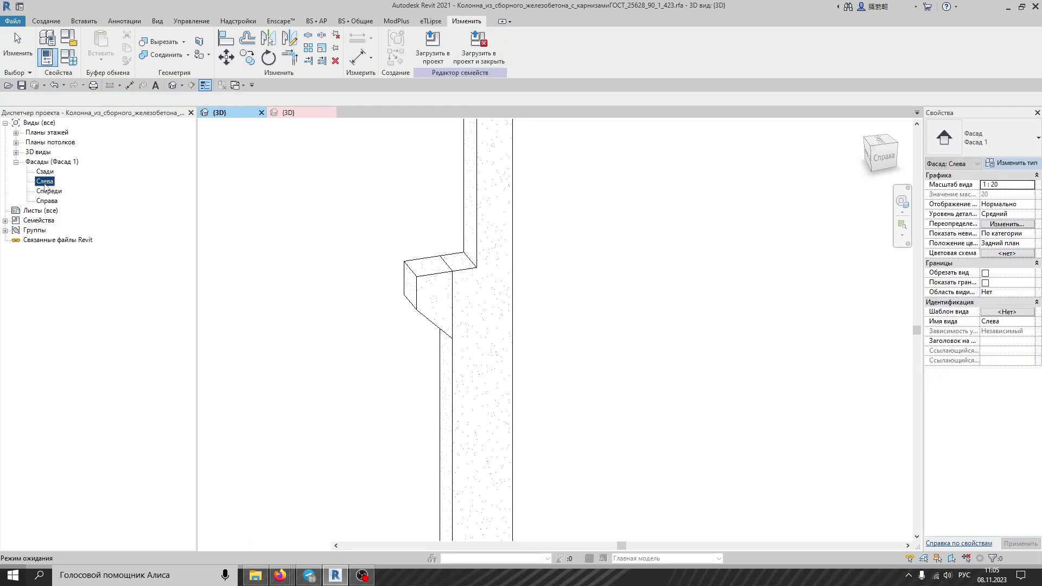
scroll(380, 303, "up", 5)
Step: Delete the lower sloped cornice in the elevation and undo the deletion
left_click(424, 339)
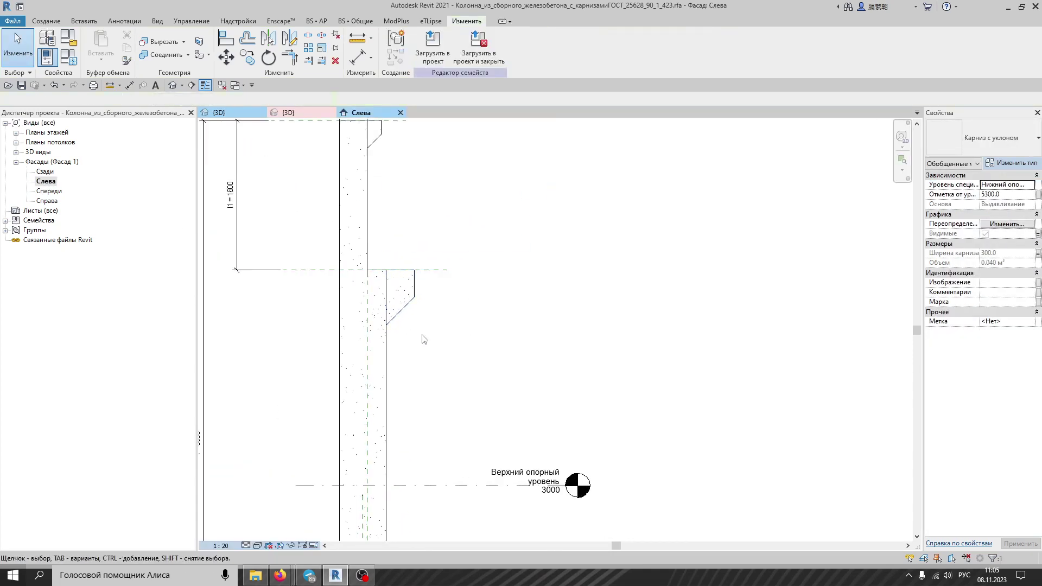
left_click(402, 315)
key("Delete")
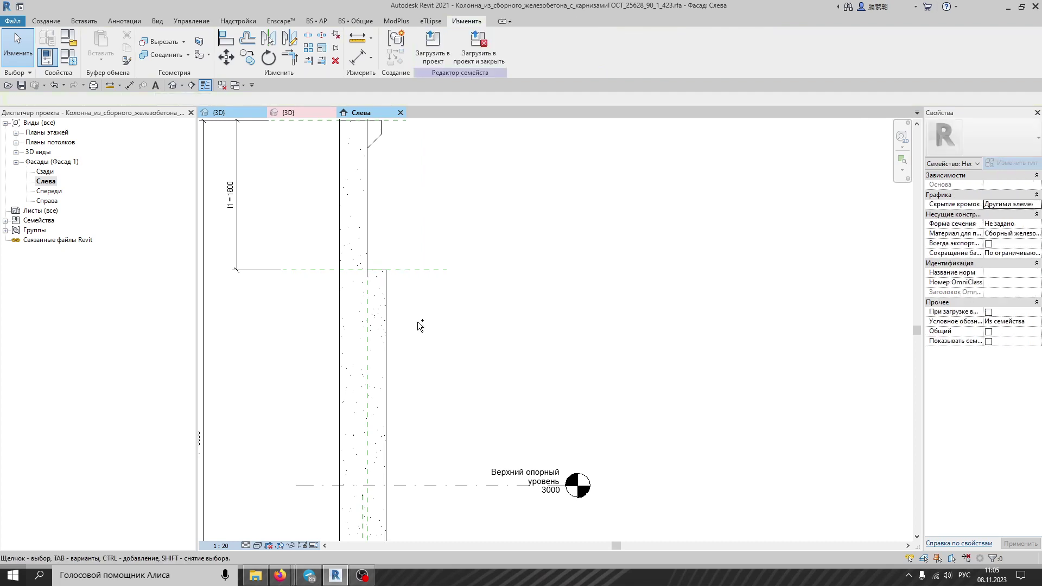
key("ctrl+z")
Step: Start an extrusion in the elevation and pick the lower sloped cornice's four edges as its sketch lines
scroll(420, 325, "up", 4)
scroll(458, 315, "down", 1)
scroll(465, 219, "up", 2)
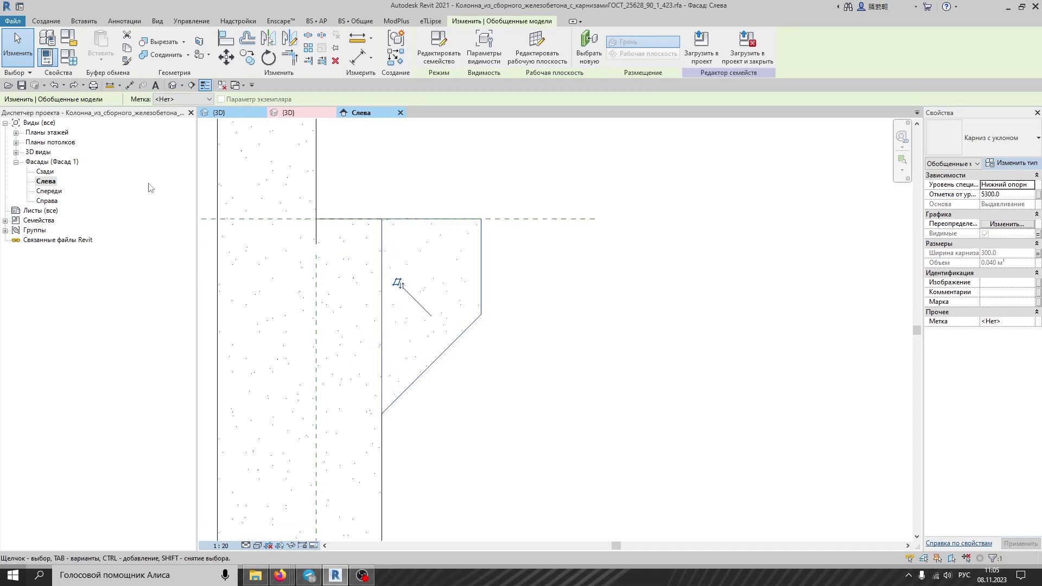
left_click(46, 21)
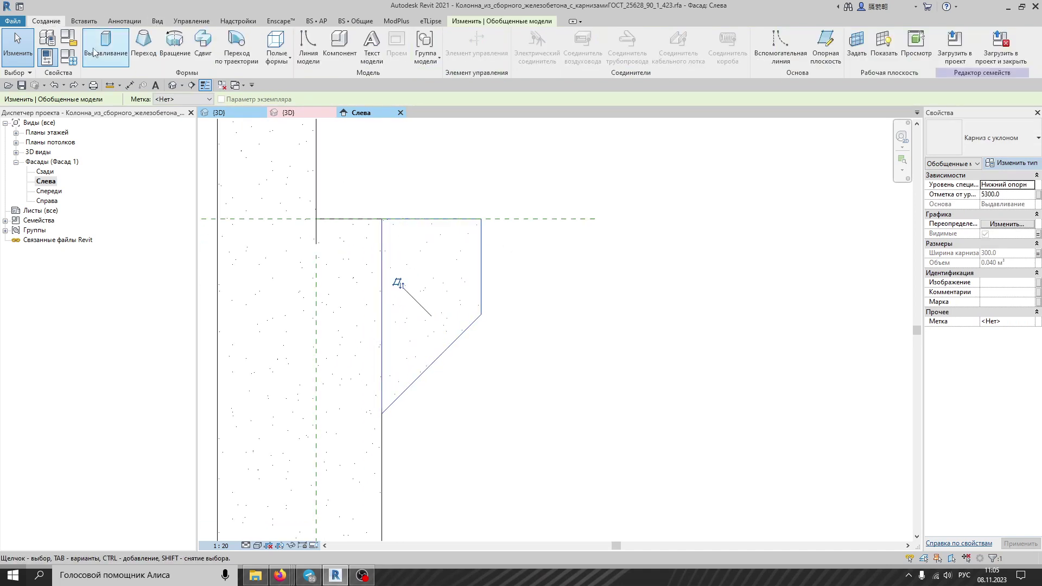
left_click(106, 54)
scroll(377, 221, "up", 2)
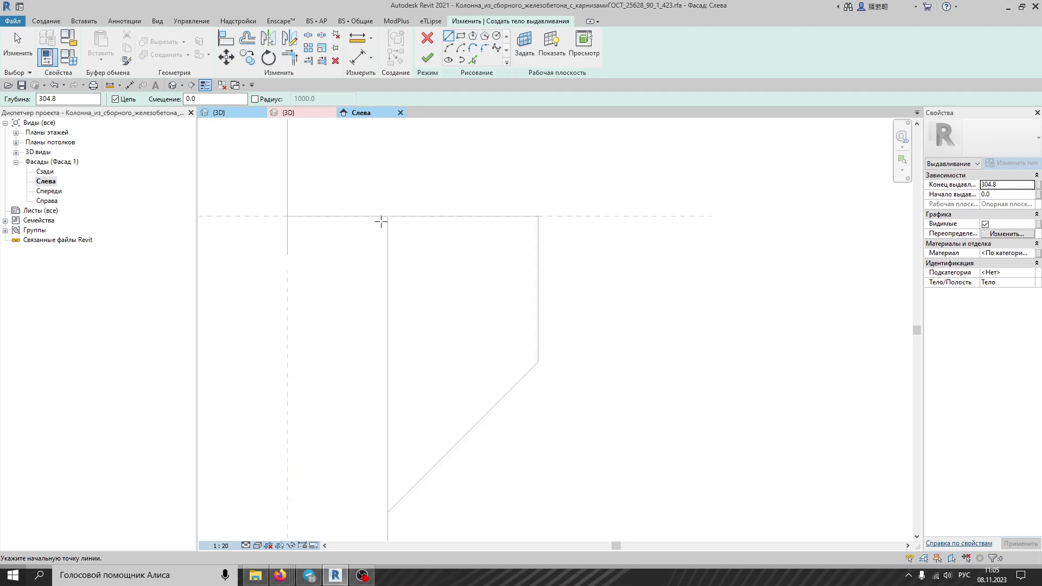
left_click(388, 216)
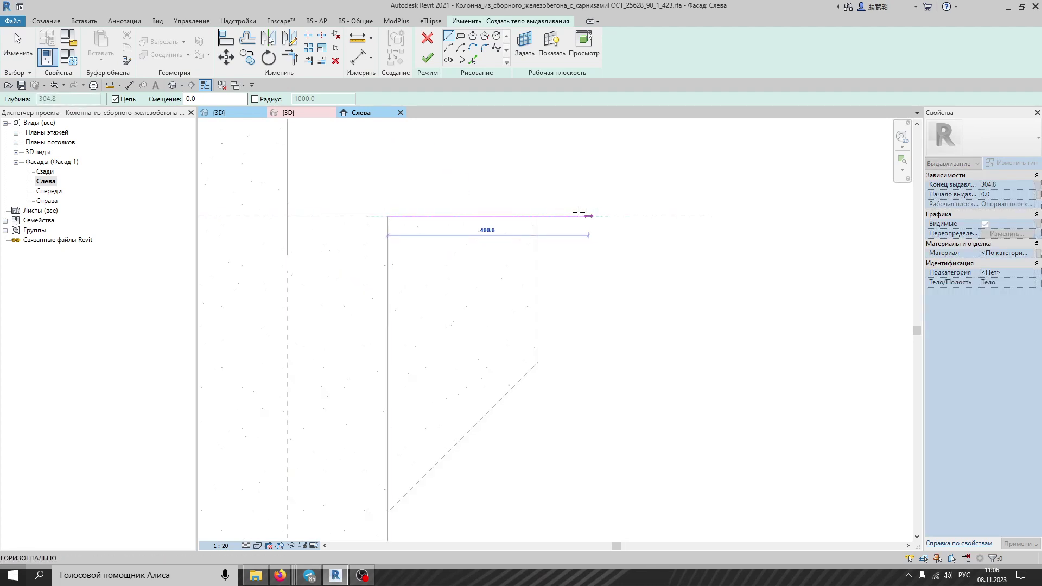
left_click(538, 216)
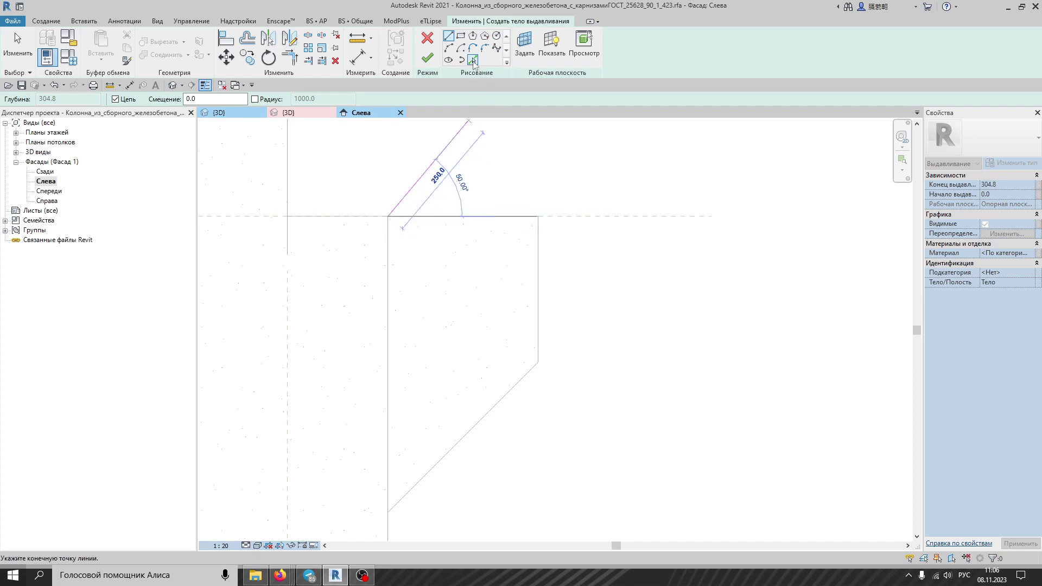
left_click(473, 59)
left_click(483, 216)
left_click(387, 265)
left_click(499, 407)
left_click(537, 271)
scroll(537, 282, "down", 3)
left_click(26, 57)
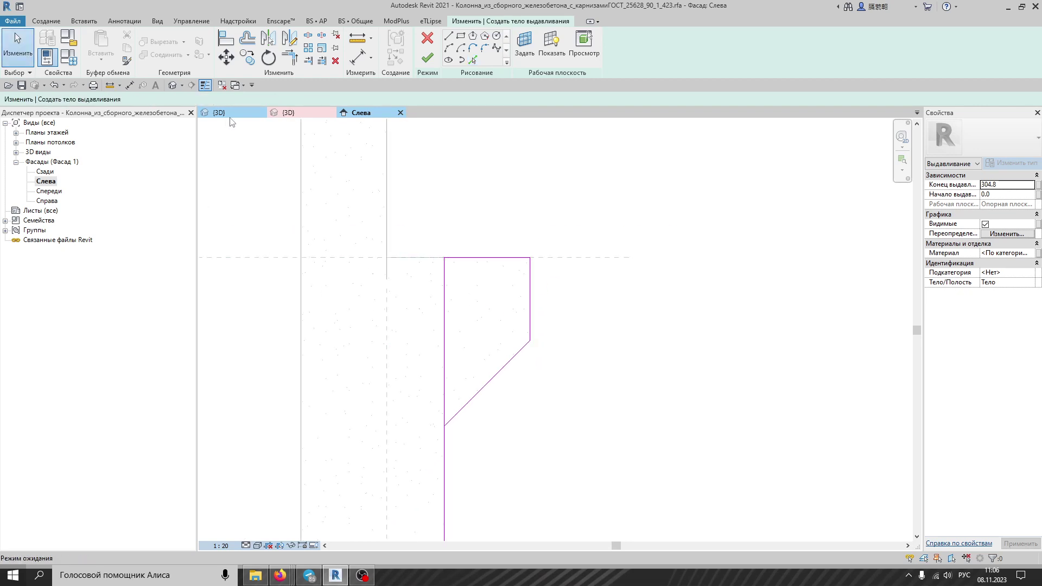
Step: Trim the long vertical sketch line to the sloped line so the cornice profile closes at its lower corner
left_click(287, 60)
left_click(446, 290)
left_click(479, 395)
key("Escape")
key("Escape")
scroll(423, 305, "up", 2)
Step: Move the profile's vertical line about 60 mm away from the column face and remove the constraints that hold it
left_click(456, 296)
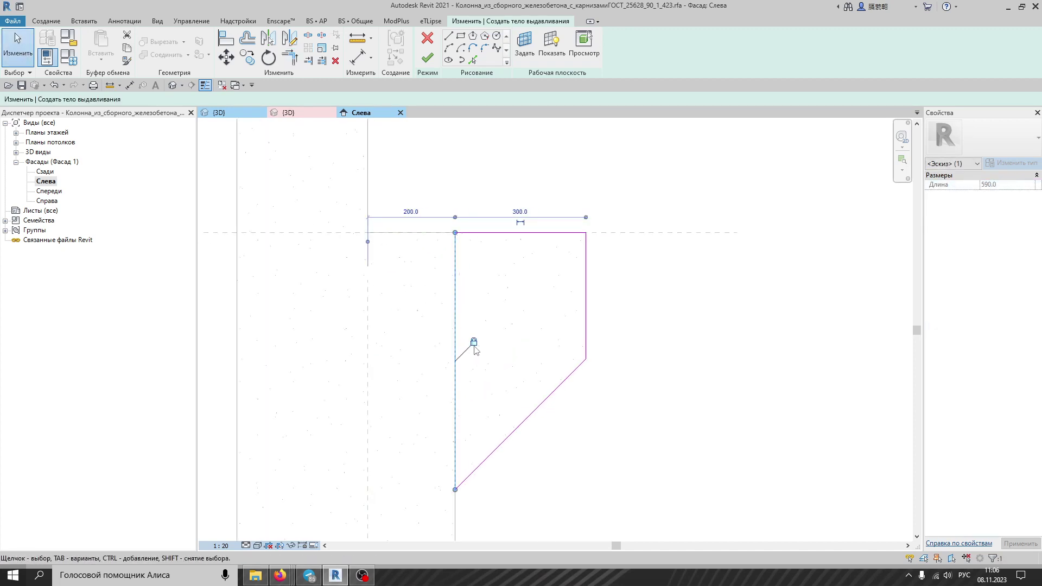
scroll(488, 321, "down", 6)
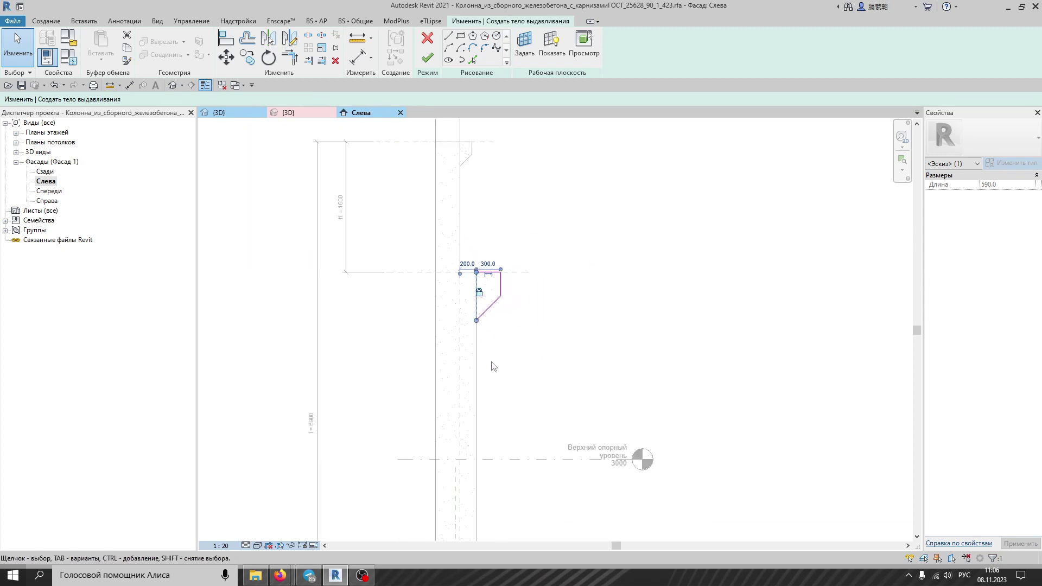
scroll(485, 424, "up", 2)
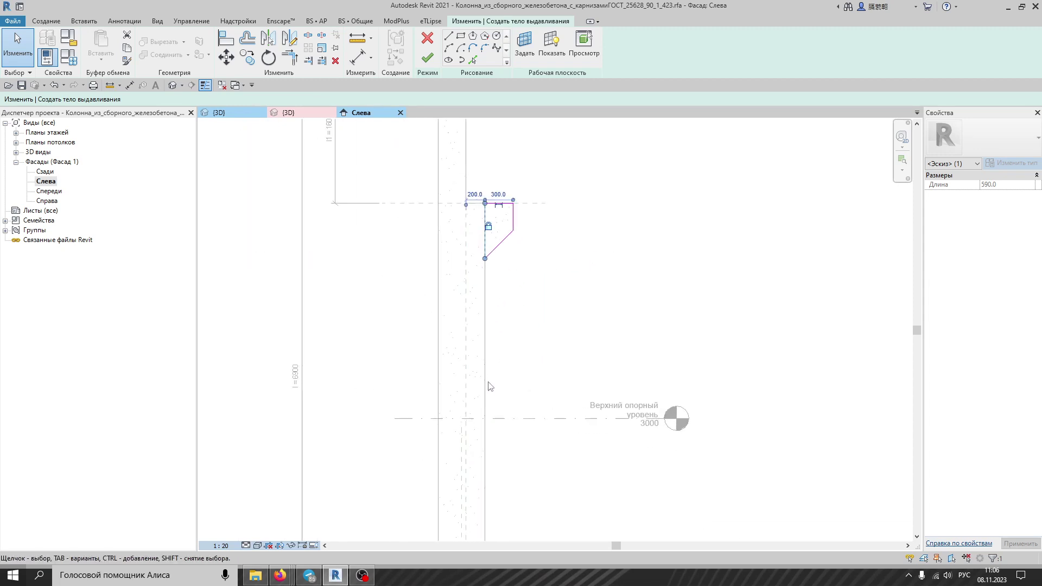
scroll(490, 386, "down", 4)
scroll(492, 491, "up", 3)
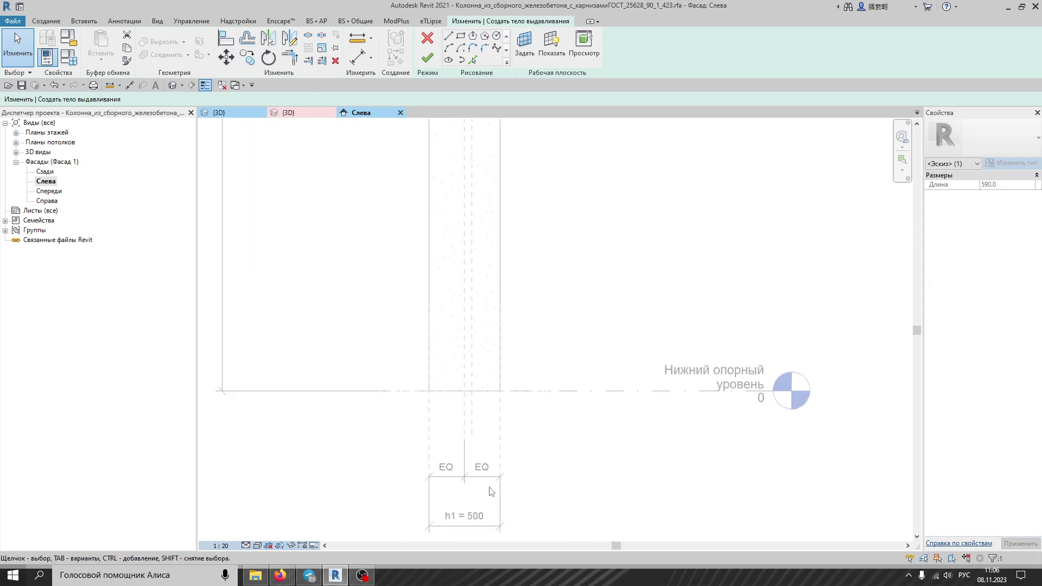
scroll(491, 491, "down", 4)
scroll(489, 211, "up", 4)
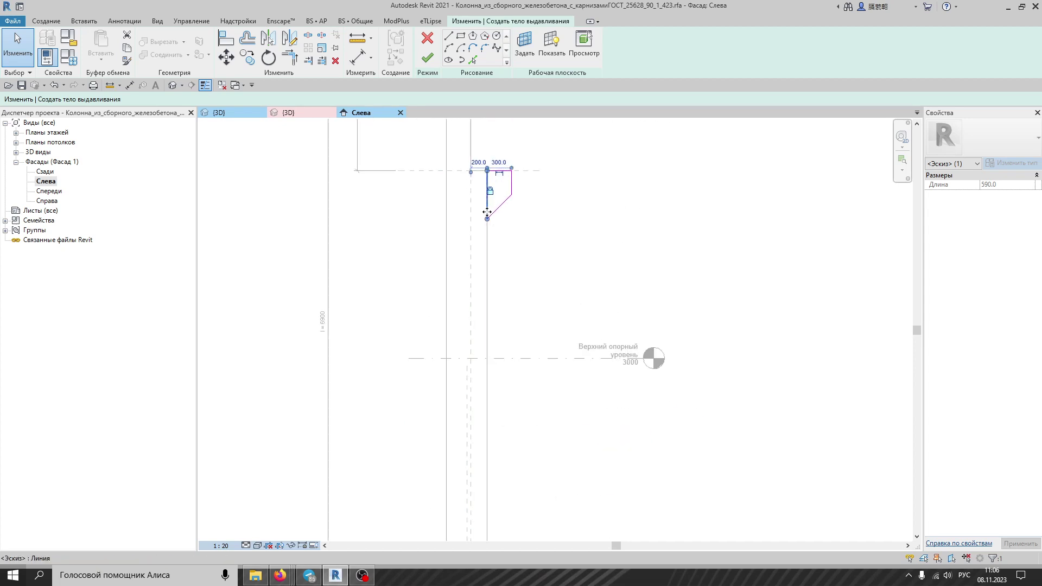
left_click_drag(489, 210, 496, 206)
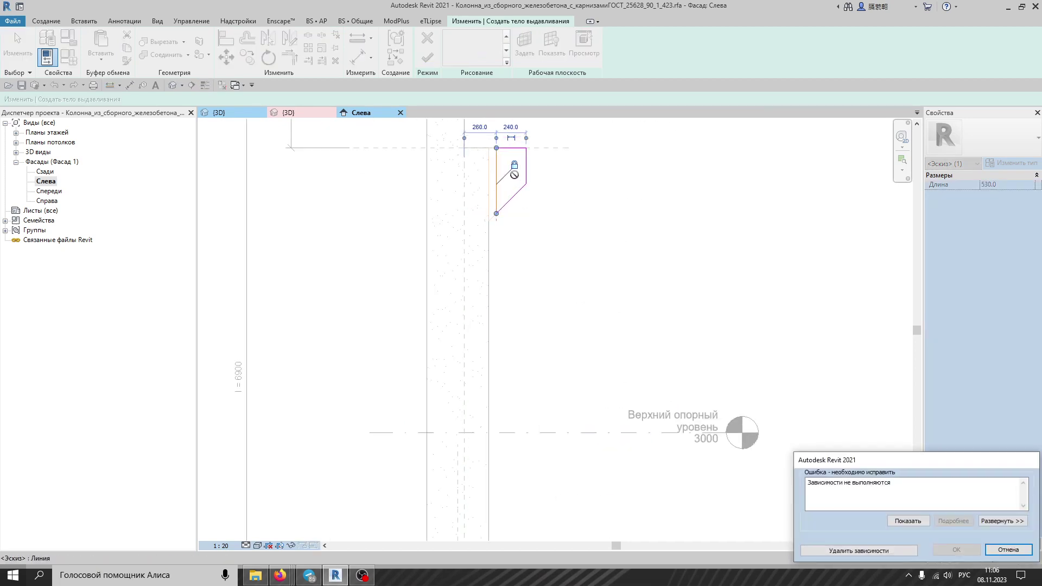
left_click(851, 551)
Step: Align the profile's vertical line to the reference plane at the edge of the column's h1 width and lock it
scroll(255, 127, "down", 1)
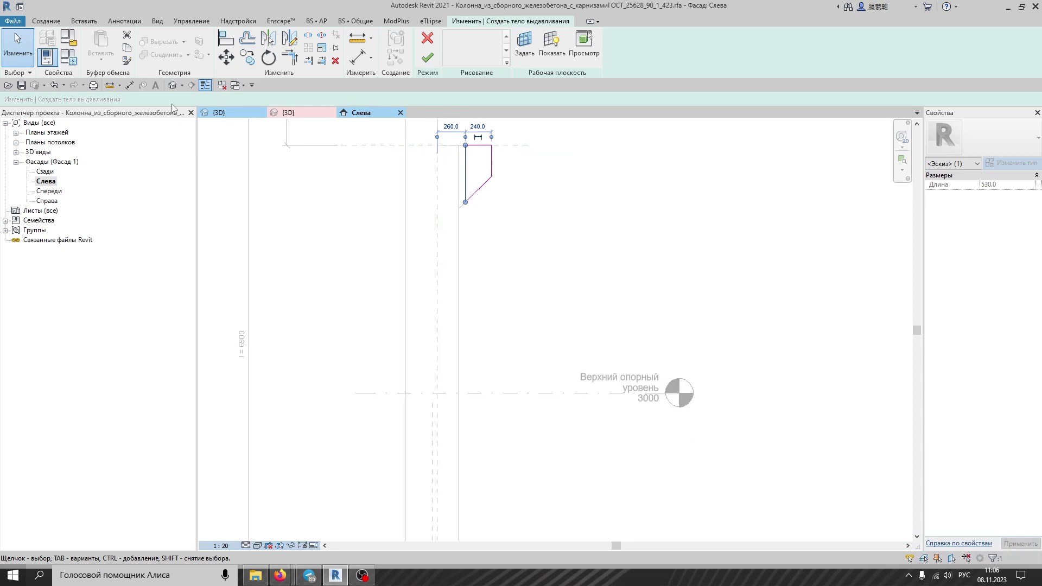
left_click(225, 39)
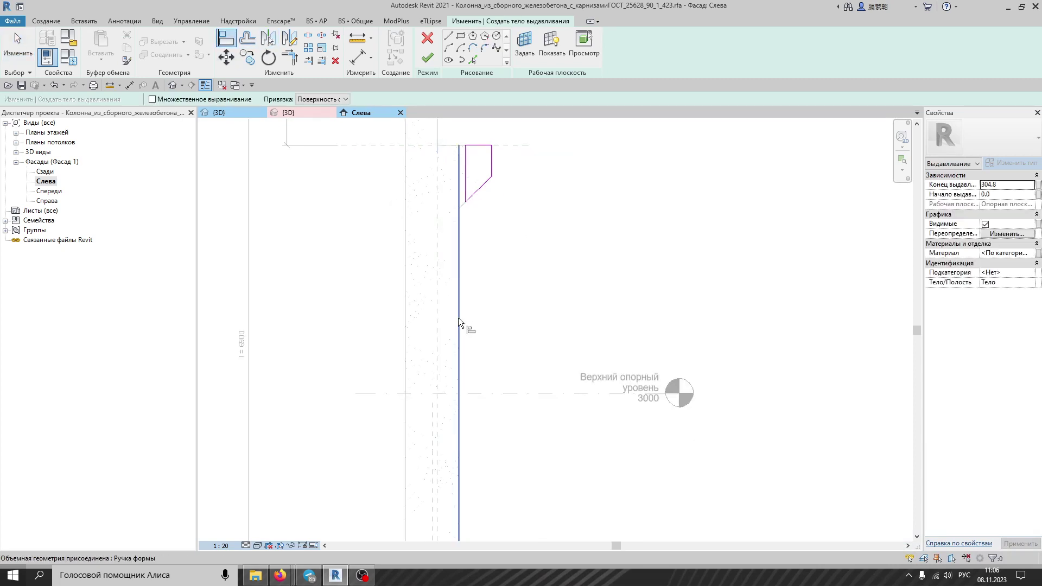
scroll(458, 317, "down", 3)
scroll(455, 470, "up", 2)
scroll(459, 445, "up", 2)
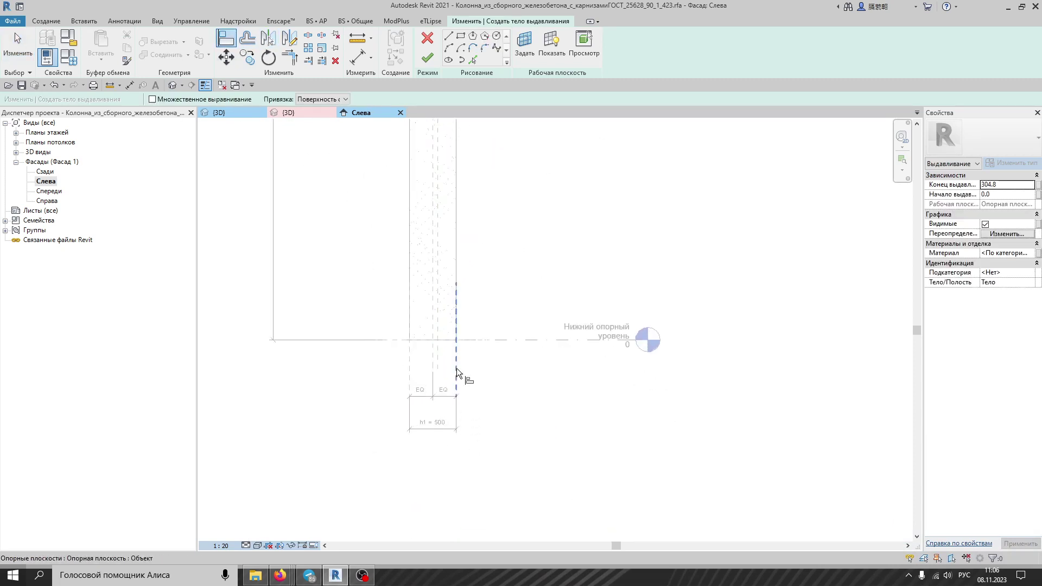
left_click(456, 369)
scroll(488, 304, "down", 3)
scroll(491, 223, "up", 2)
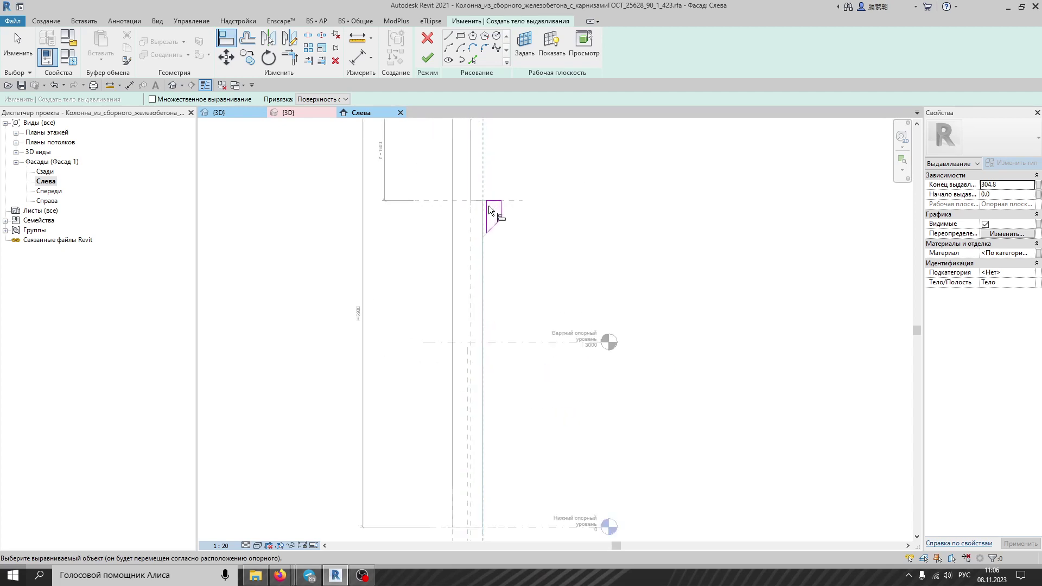
scroll(487, 207, "up", 2)
left_click(486, 208)
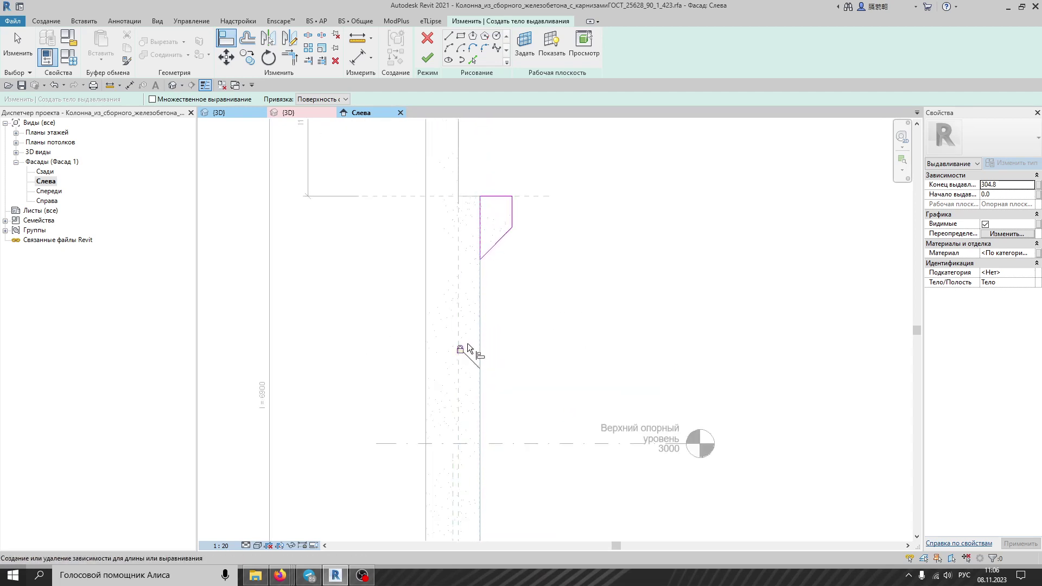
Step: Align the profile's upper line to the horizontal reference plane at the shaft's shoulder and finish the extrusion sketch
left_click(537, 195)
left_click(494, 197)
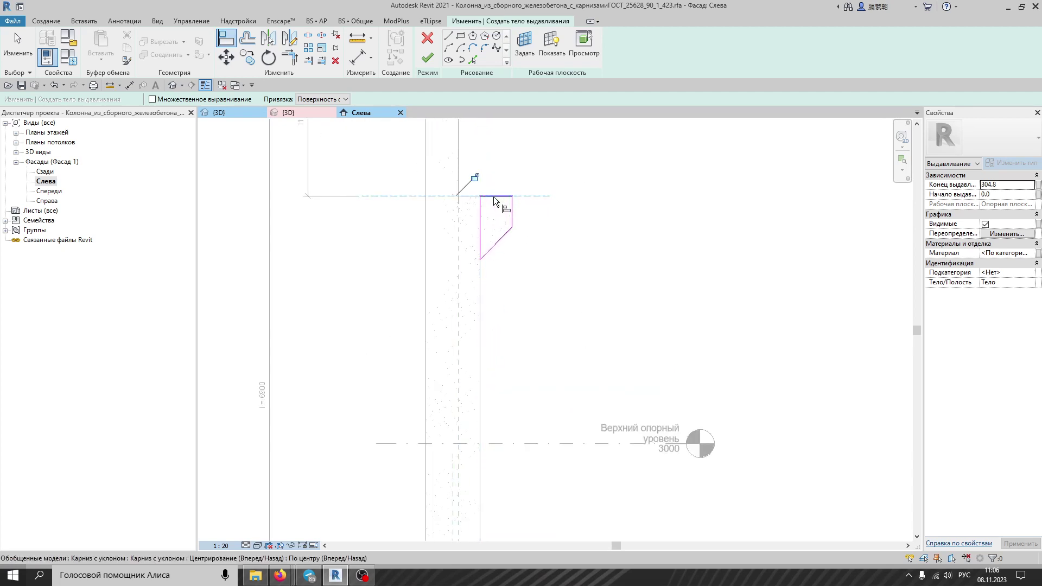
left_click(427, 57)
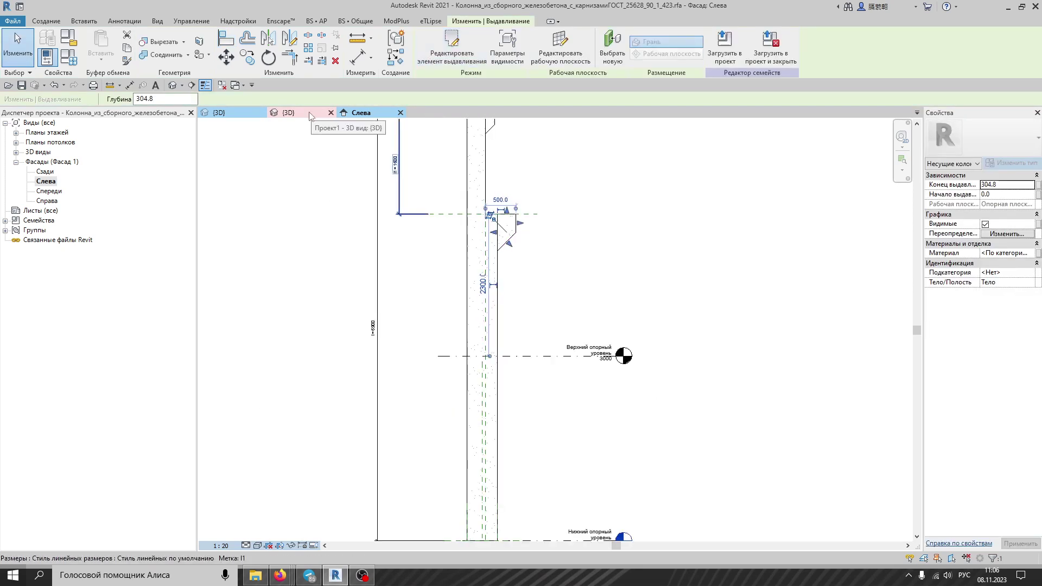
Step: Check the new cornice extrusion in 3D and open the Спереди elevation focused on it
left_click(230, 112)
scroll(551, 358, "down", 4)
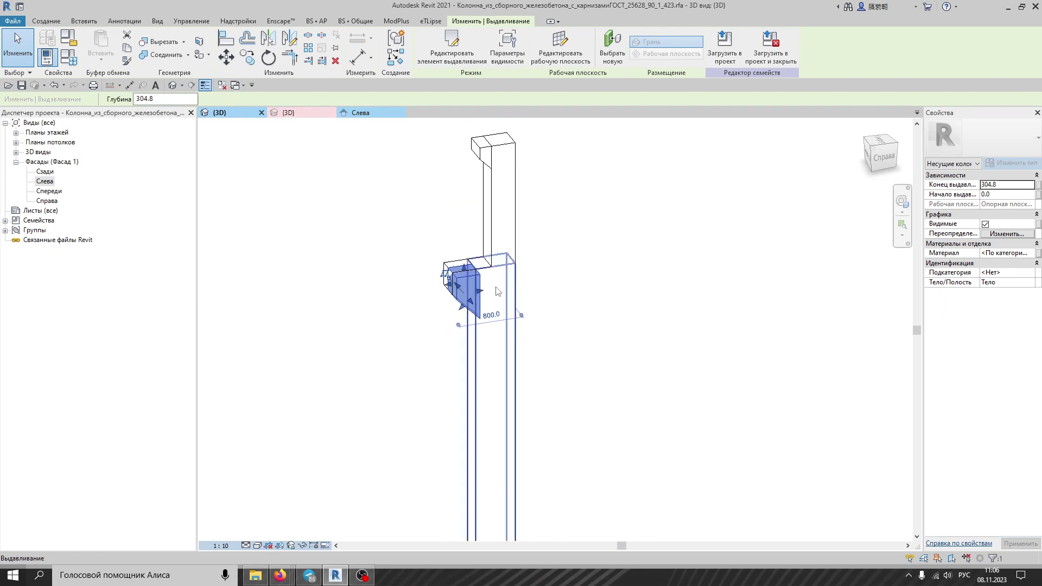
double_click(50, 192)
scroll(824, 309, "up", 6)
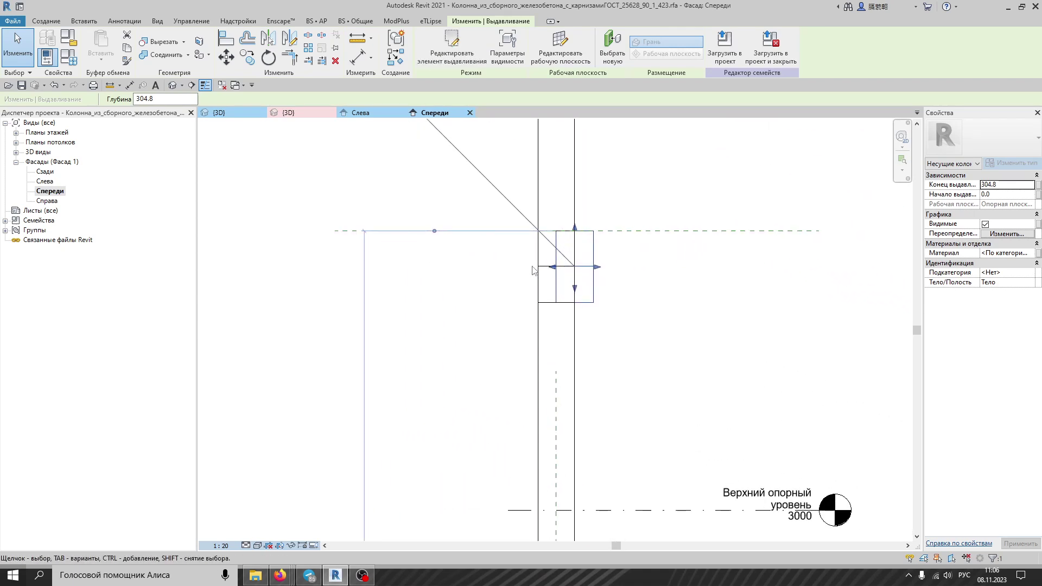
Step: Align the extrusion's left side to the reference plane on the column's left face and lock it
left_click(227, 38)
scroll(504, 260, "down", 2)
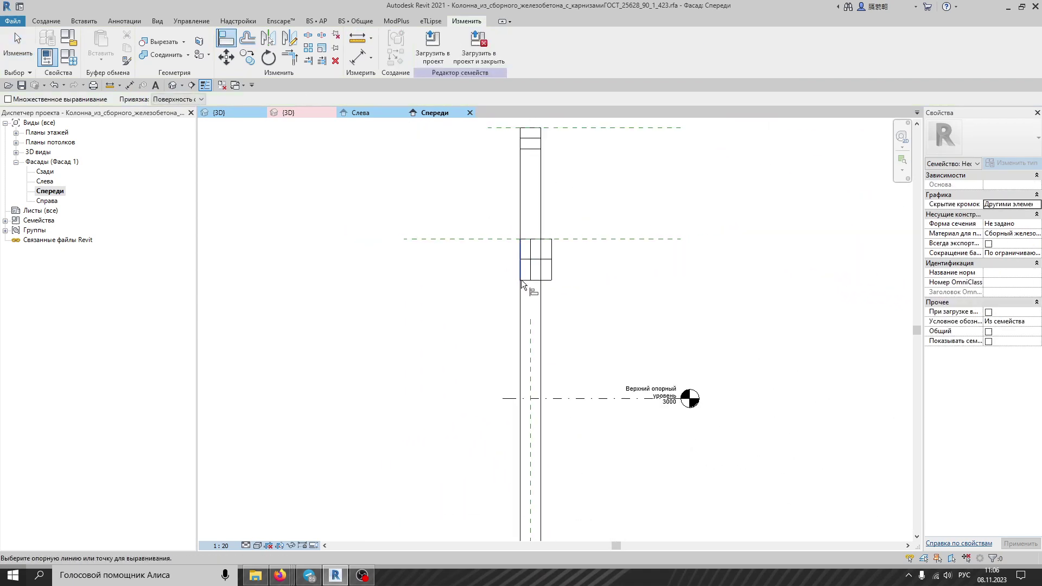
scroll(554, 347, "down", 3)
scroll(522, 471, "up", 3)
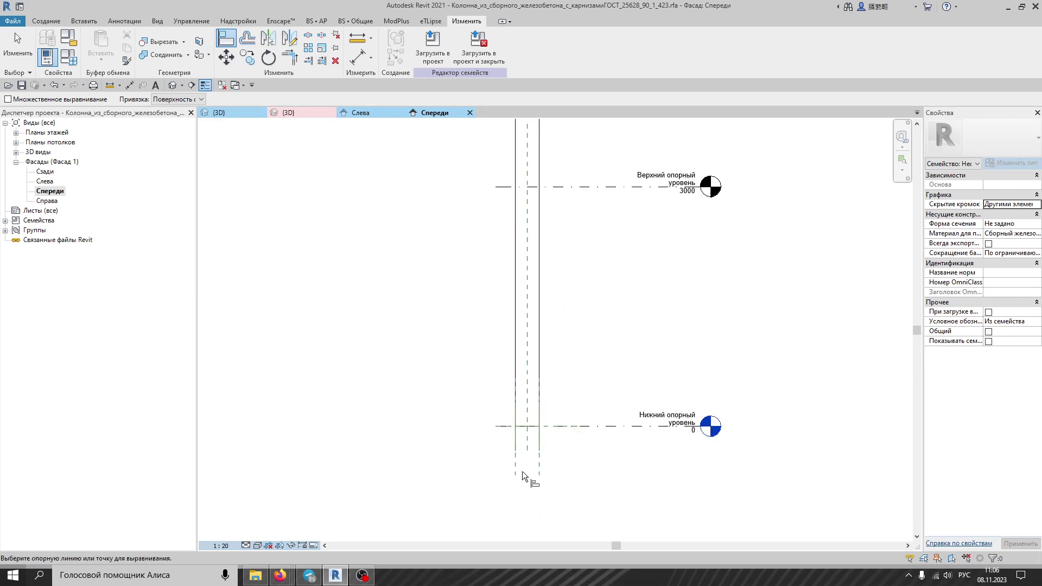
left_click(517, 467)
scroll(543, 419, "down", 2)
scroll(536, 233, "up", 3)
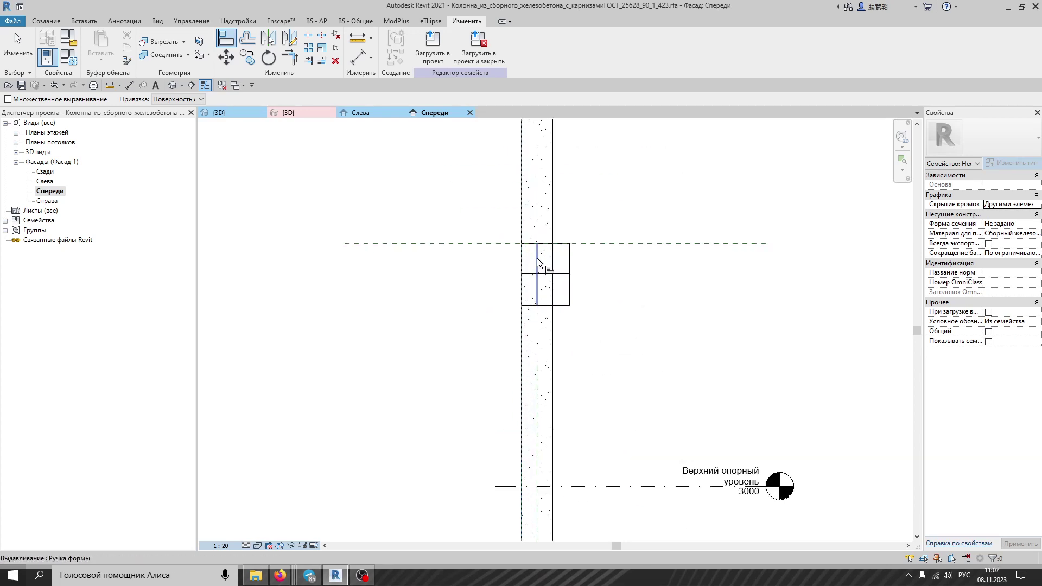
scroll(477, 347, "down", 3)
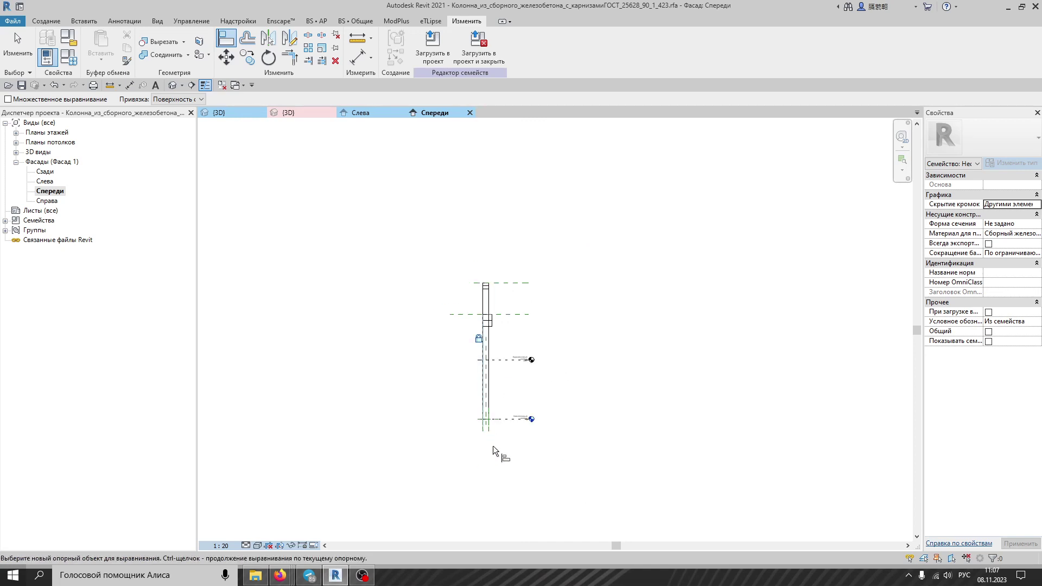
Step: Align the extrusion's right side to the reference plane on the column's right face and lock it
scroll(493, 423, "up", 1)
scroll(515, 372, "down", 3)
scroll(490, 270, "up", 4)
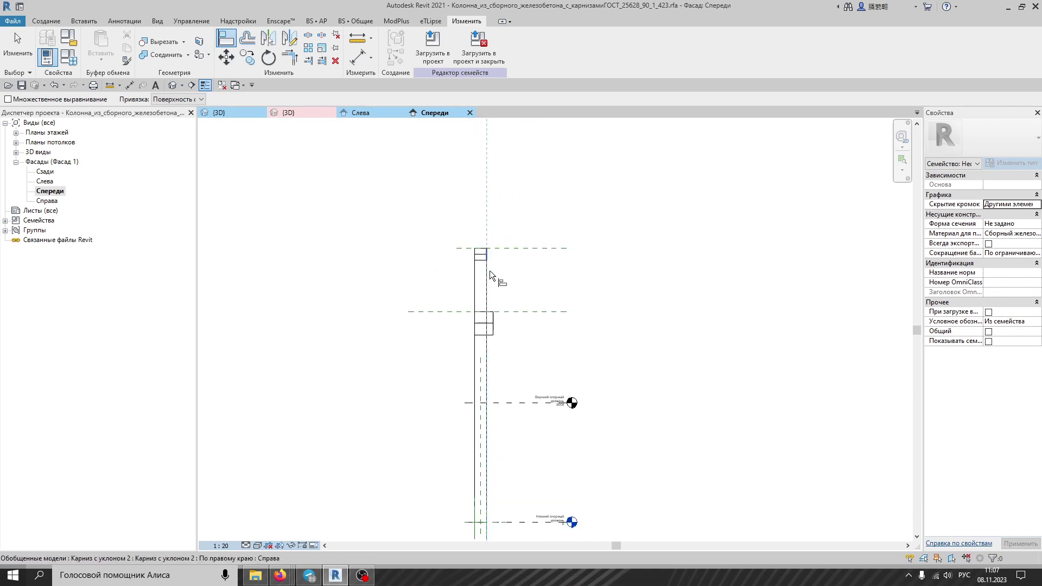
left_click(496, 356)
scroll(500, 380, "down", 1)
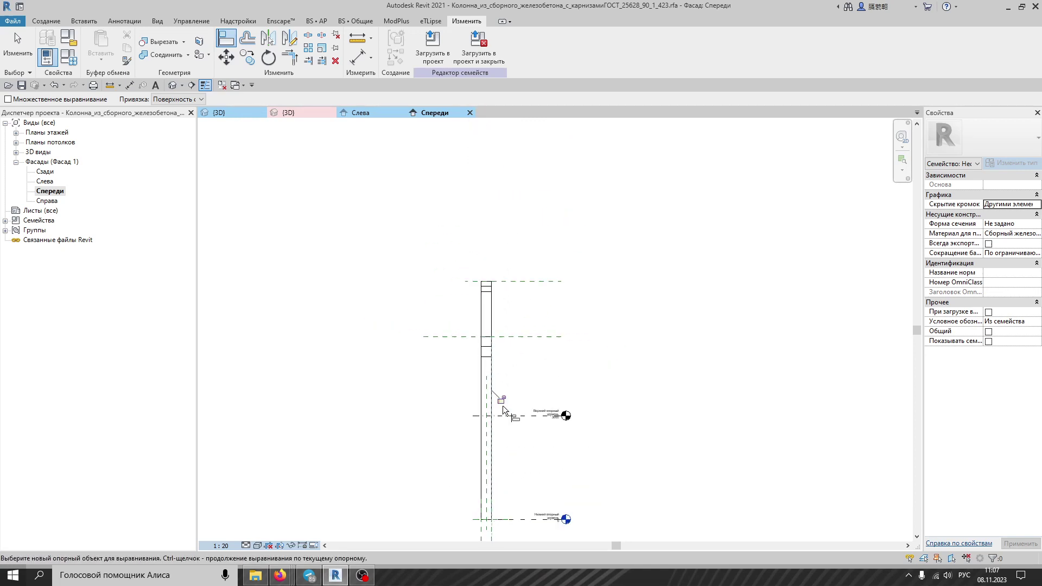
scroll(500, 392, "down", 2)
scroll(501, 337, "up", 3)
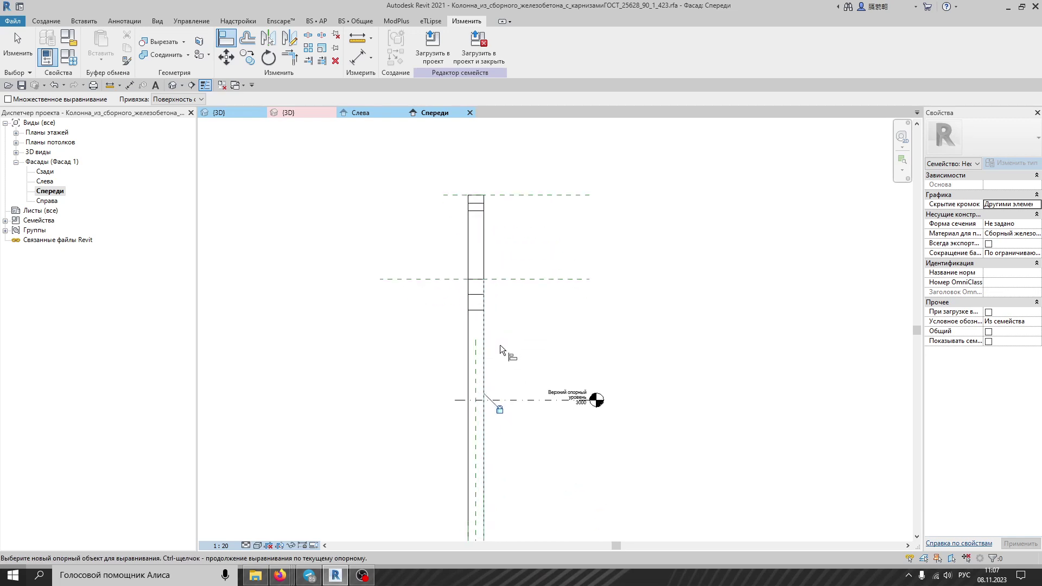
Step: Inspect how the cornice extrusion fits the column in the Спереди and Слева elevations
scroll(499, 323, "down", 2)
scroll(488, 314, "up", 2)
scroll(481, 308, "down", 2)
scroll(482, 298, "up", 3)
scroll(485, 291, "up", 2)
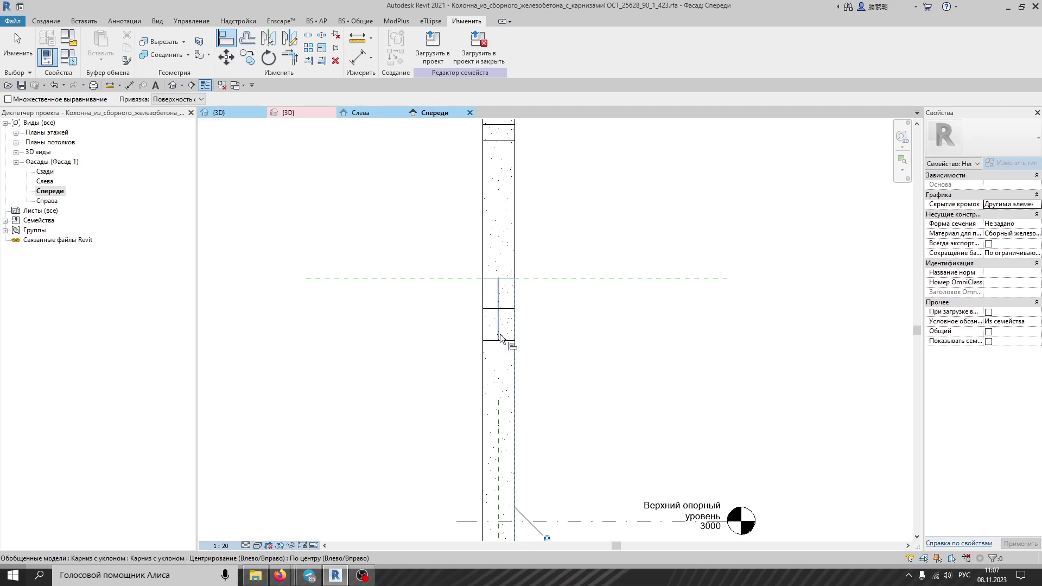
scroll(499, 334, "down", 2)
left_click(359, 112)
scroll(499, 217, "up", 3)
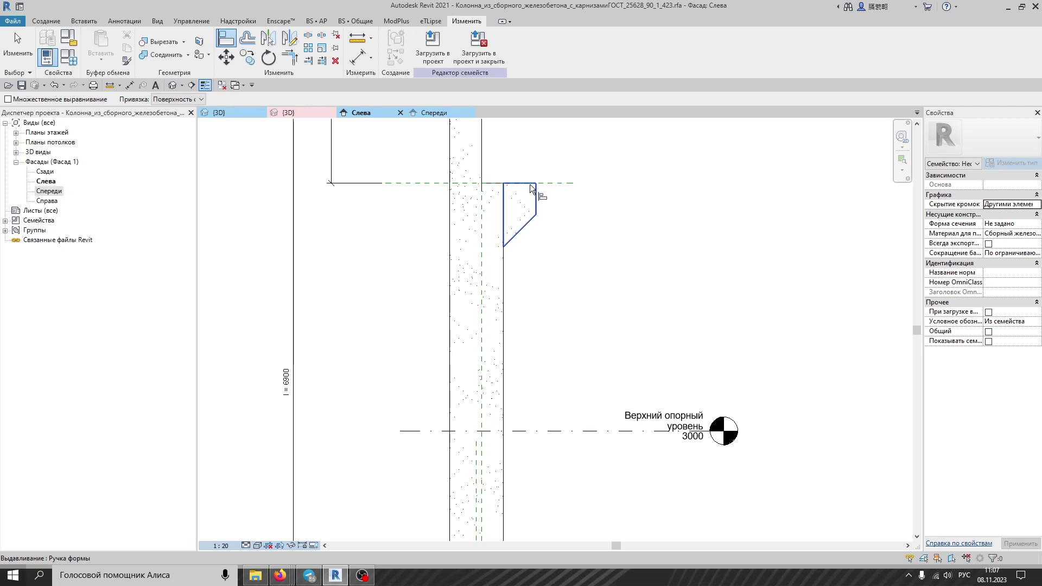
scroll(536, 194, "up", 2)
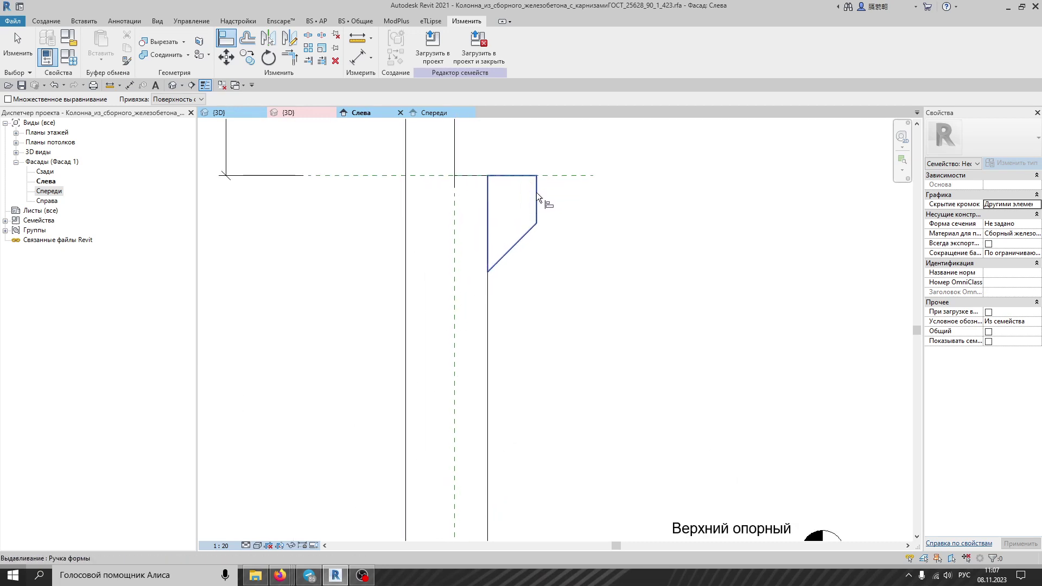
scroll(535, 210, "down", 3)
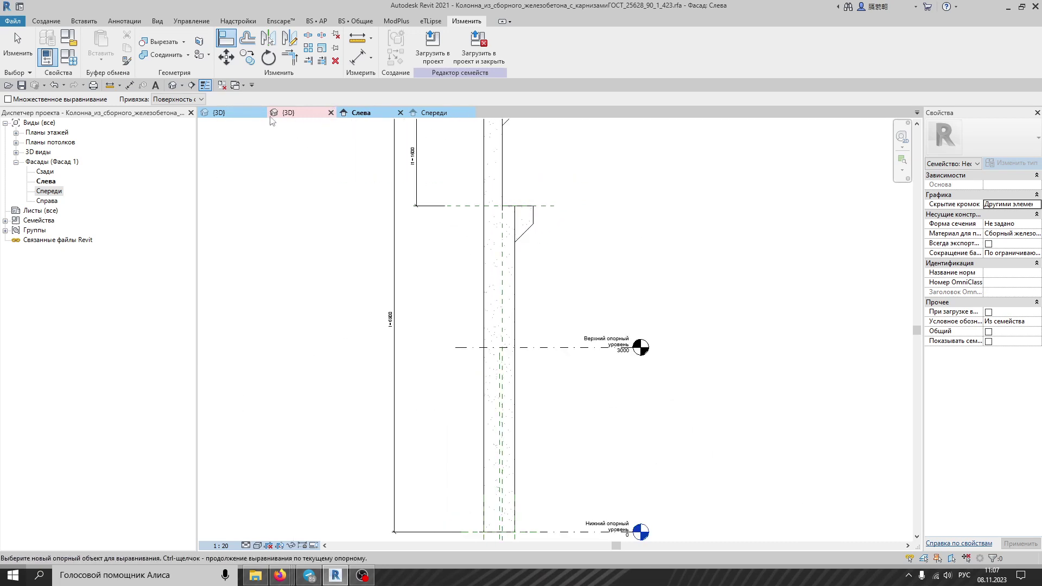
Step: Leave the Align command and temporarily hide the new cornice extrusion in the family's 3D view
left_click(230, 113)
scroll(580, 271, "up", 4)
left_click(31, 55)
left_click(589, 310)
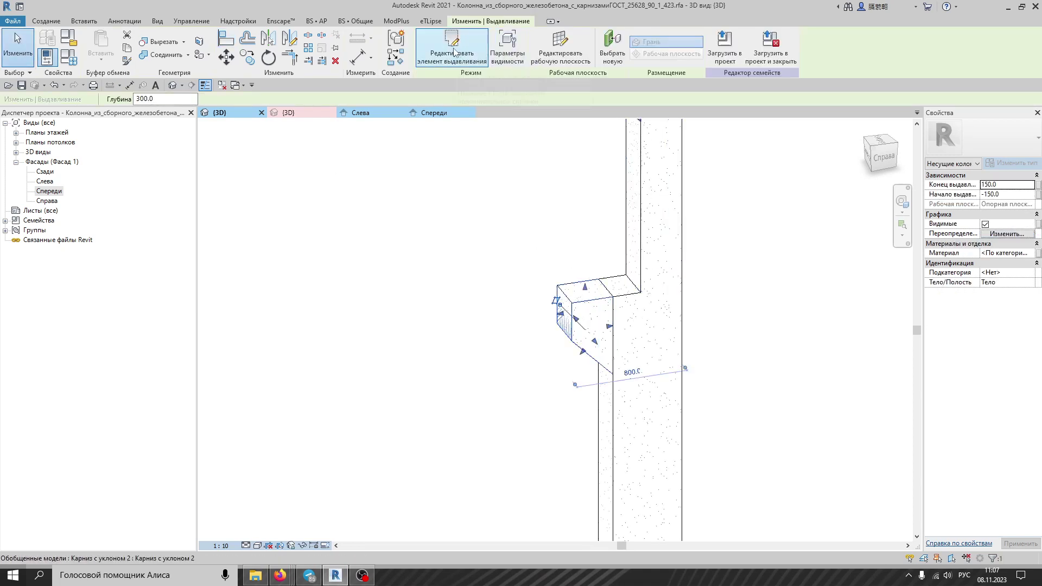
scroll(564, 302, "up", 2)
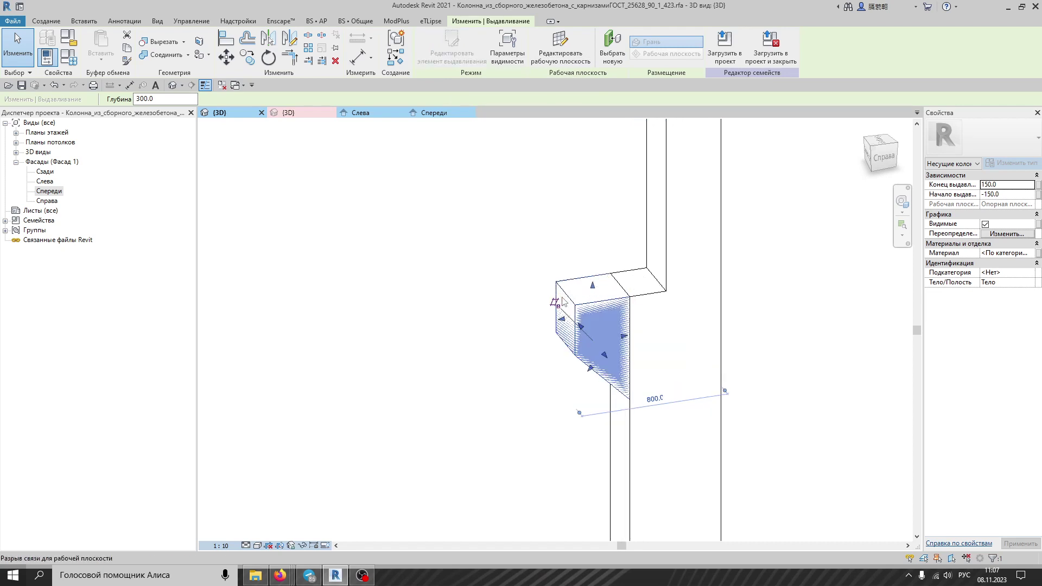
left_click(314, 545)
left_click(354, 512)
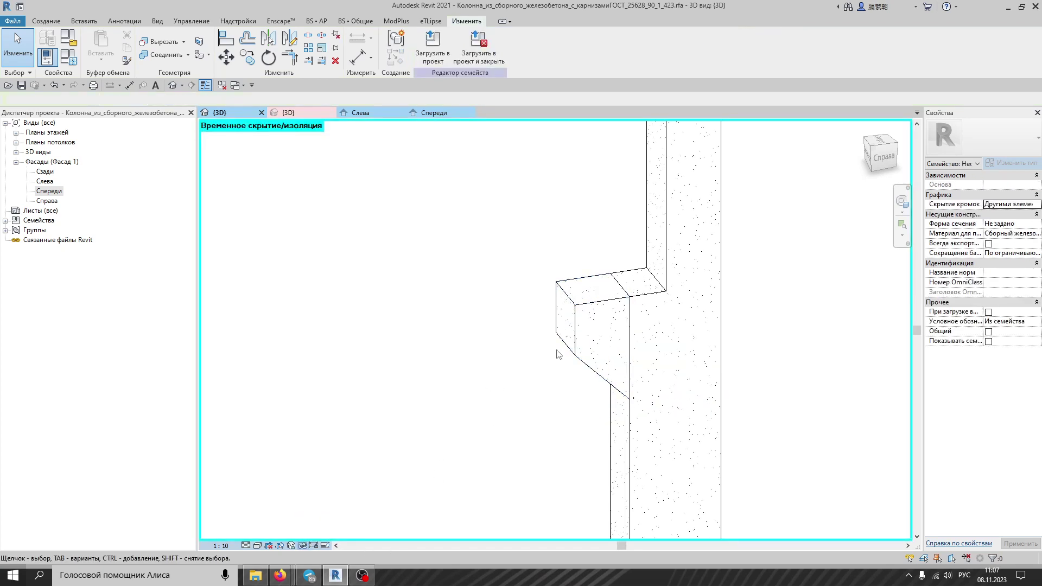
Step: Review the type properties of the nested sloped cornice and open its family for editing
left_click(599, 318)
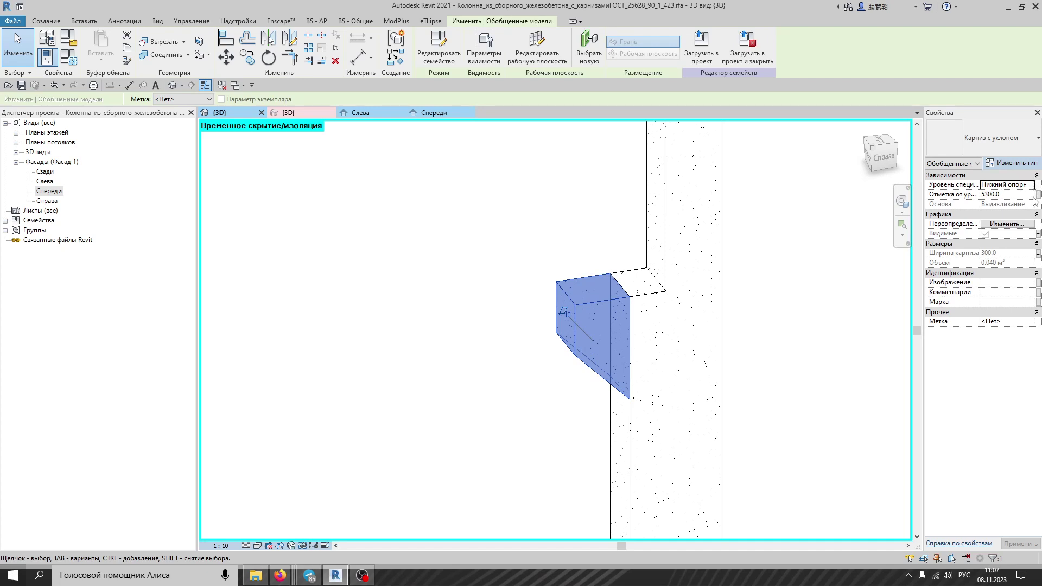
left_click(1012, 163)
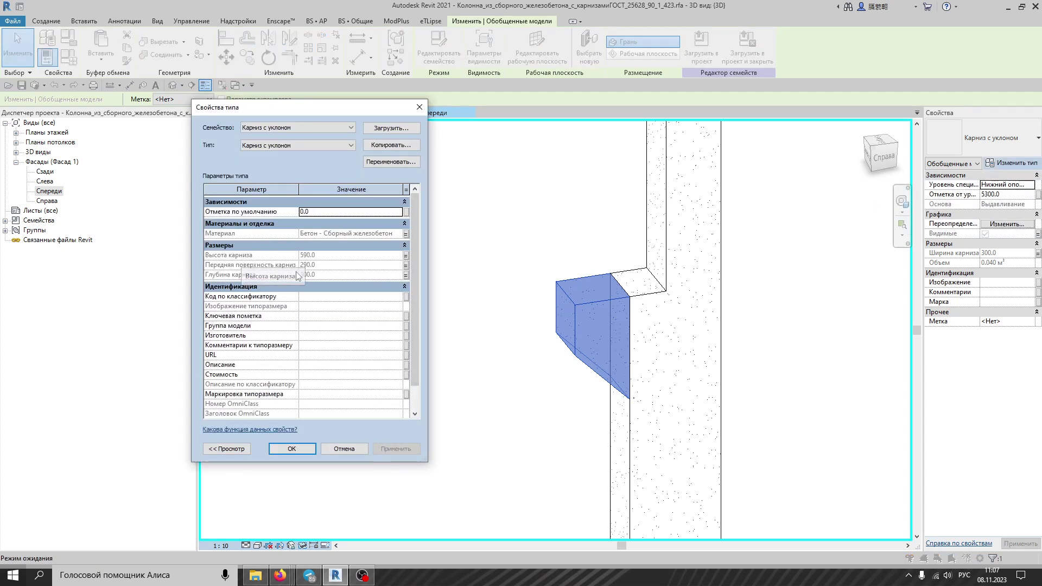
left_click(343, 449)
left_click(439, 46)
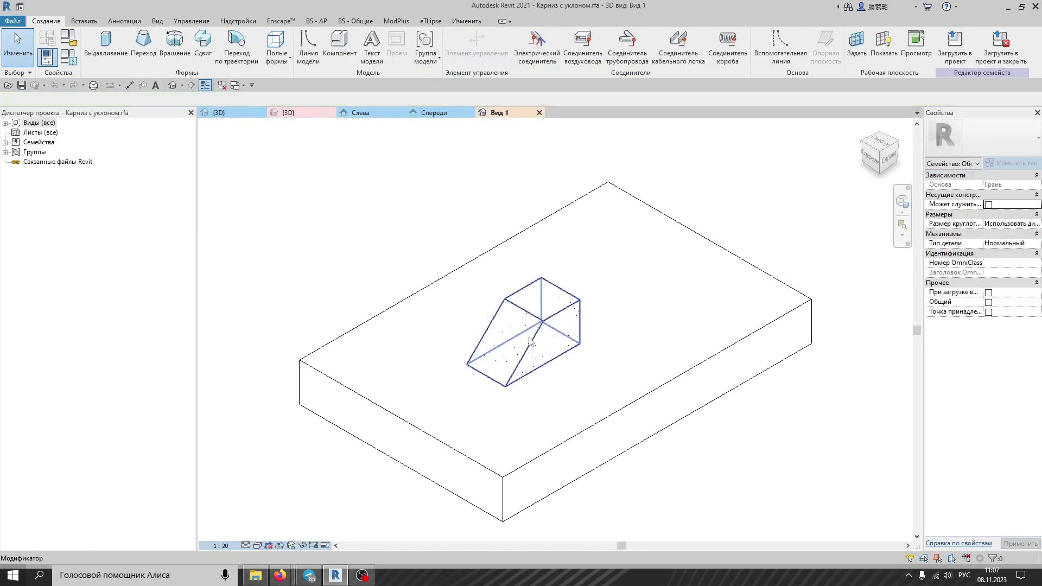
Step: Open the Опорный уровень floor plan of the cornice family to see its labelled dimensions
left_click(68, 56)
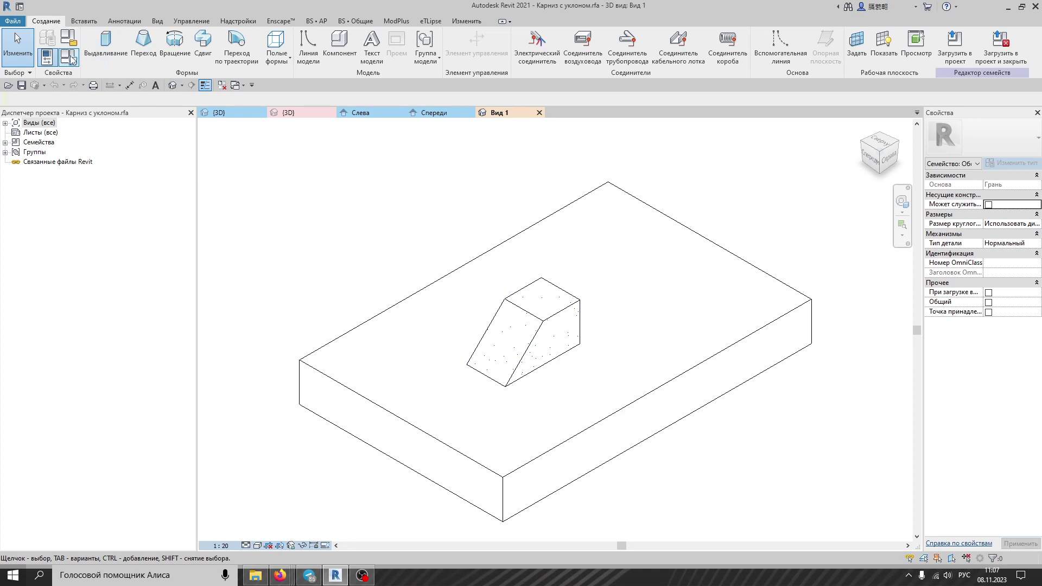
left_click(605, 416)
left_click(6, 123)
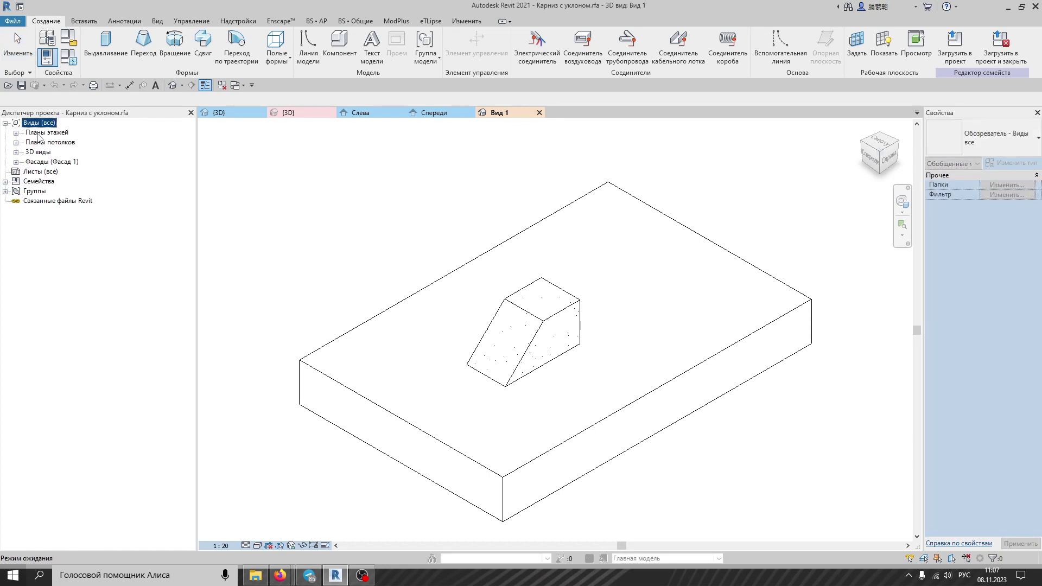
double_click(39, 133)
double_click(42, 143)
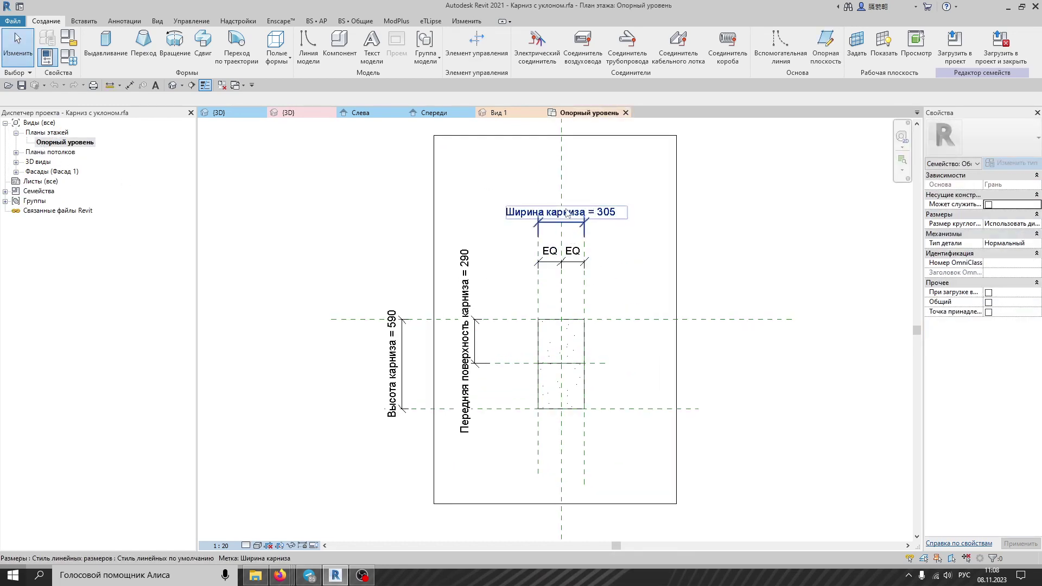
scroll(495, 358, "up", 2)
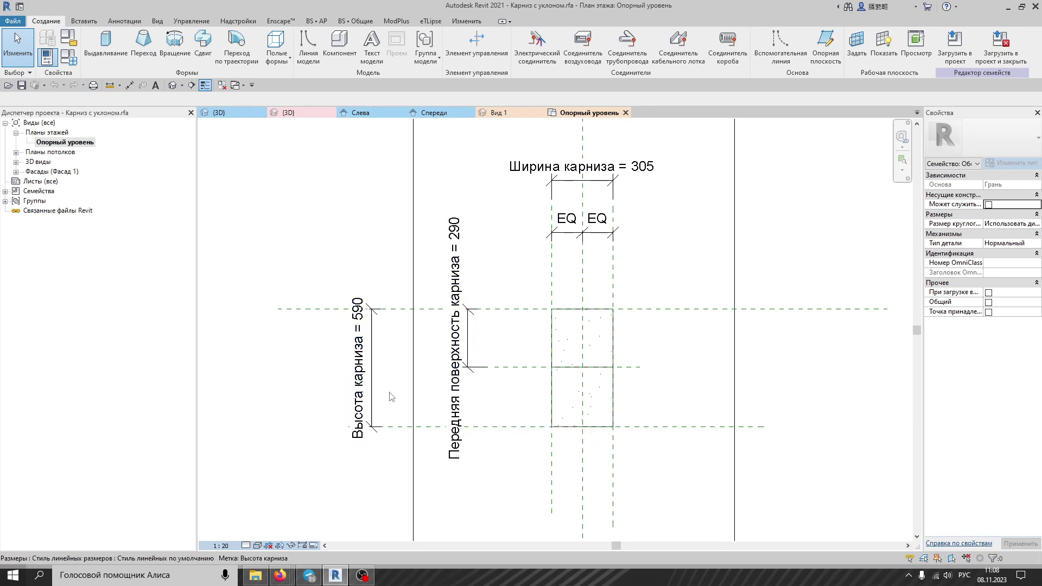
Step: Copy the parameter name Передняя поверхность карниза from the cornice family's types and close the Вид 1 view
left_click(462, 410)
left_click(458, 365)
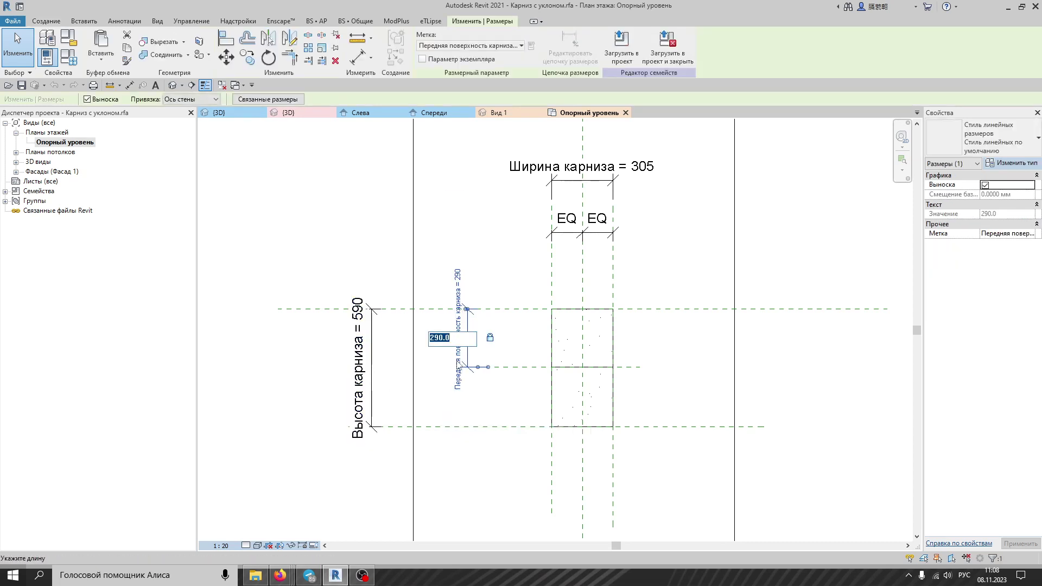
key("Escape")
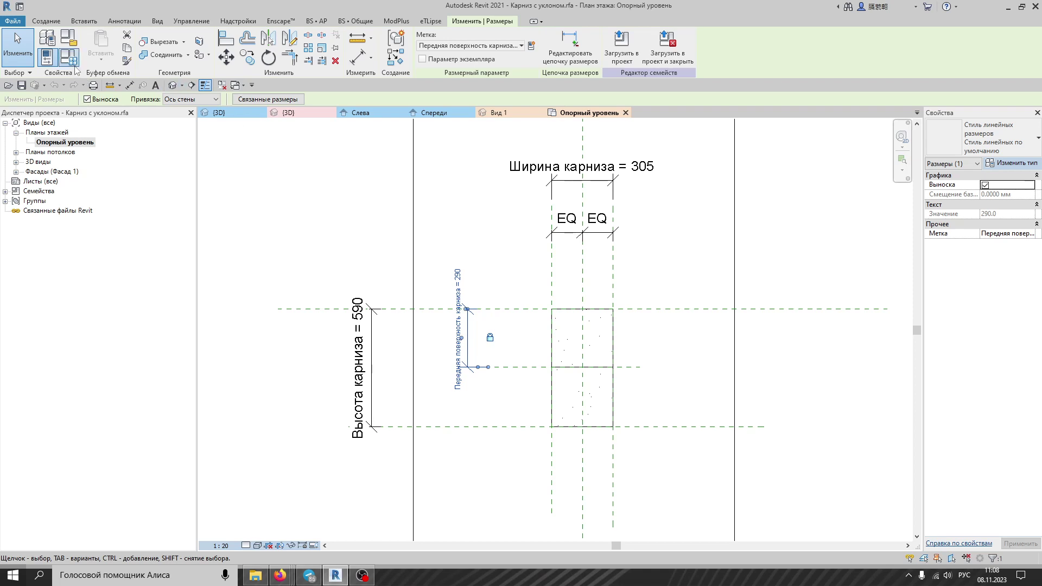
left_click(67, 41)
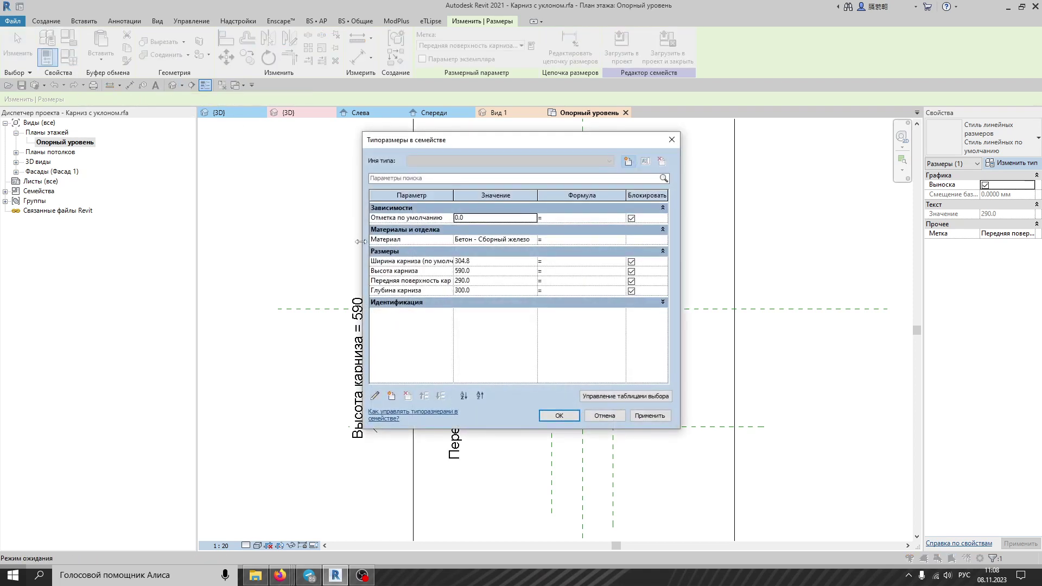
left_click(412, 280)
key("ctrl+c")
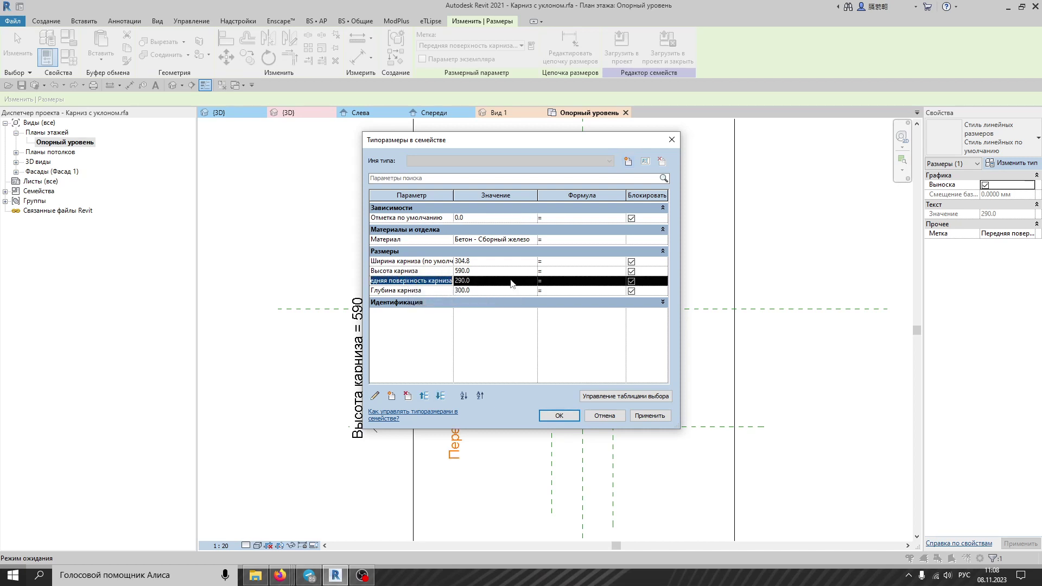
left_click(547, 420)
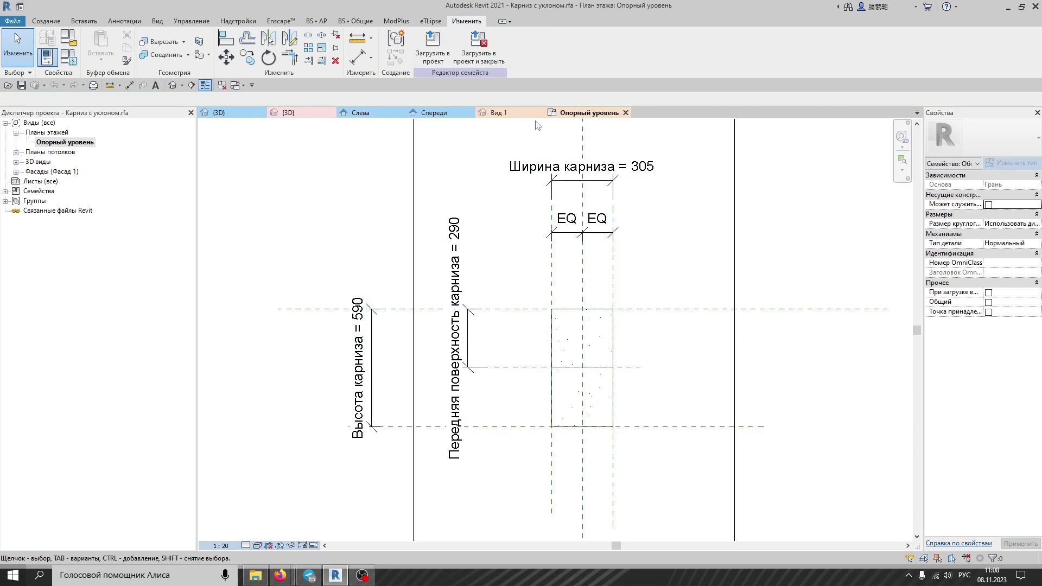
left_click(538, 112)
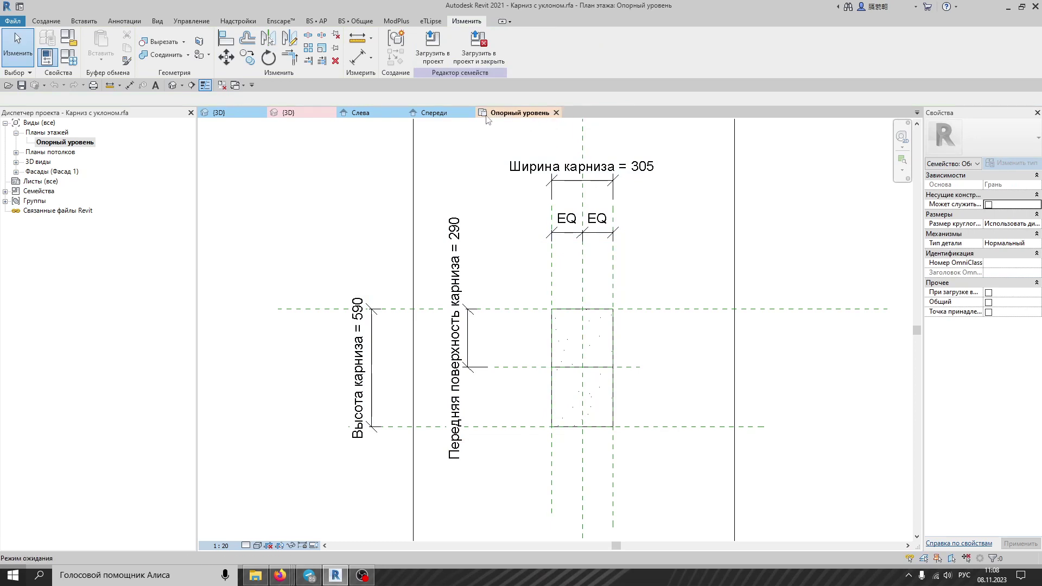
Step: Draw a horizontal reference plane across the column about 268 mm below the cornice's top plane in the column family's Спереди elevation
left_click(443, 113)
scroll(488, 337, "up", 2)
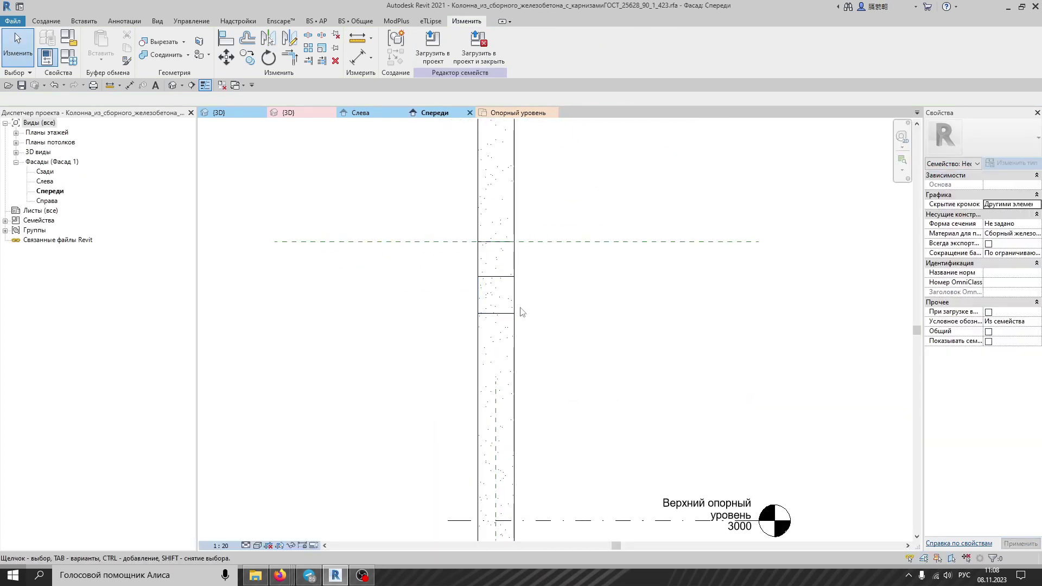
left_click(39, 22)
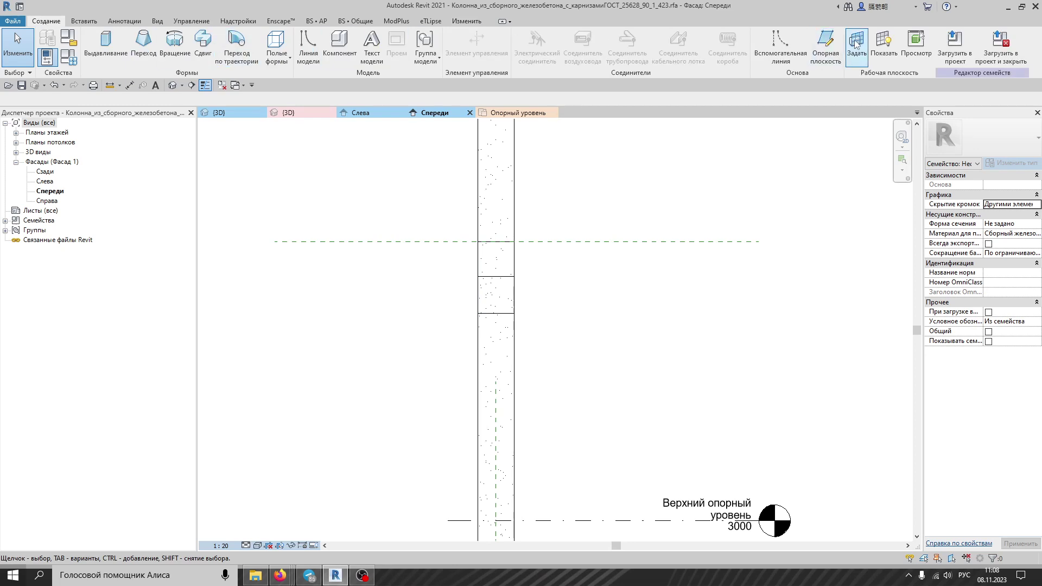
left_click(825, 44)
left_click(429, 274)
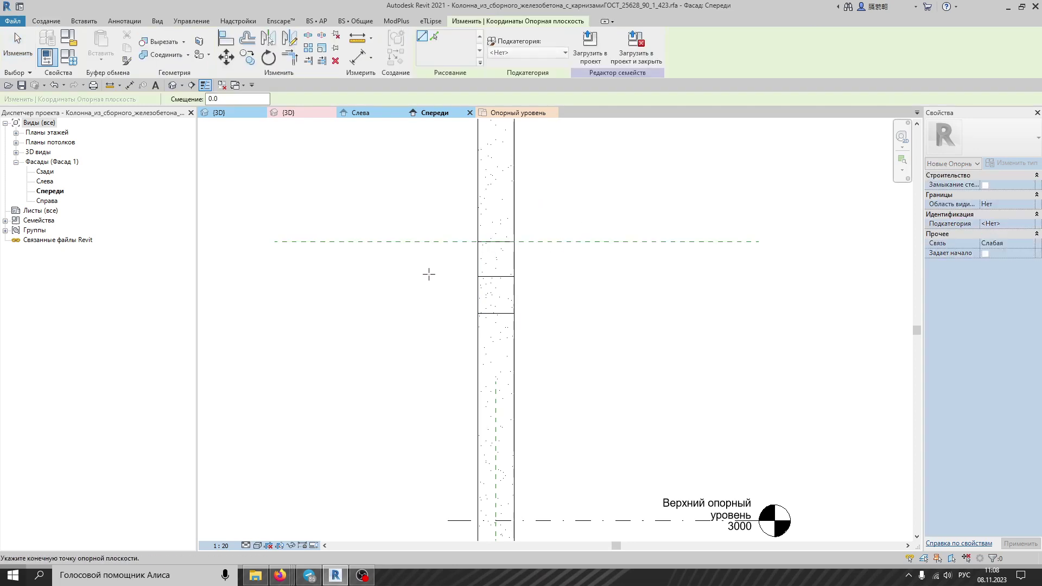
left_click(684, 274)
scroll(620, 269, "up", 1)
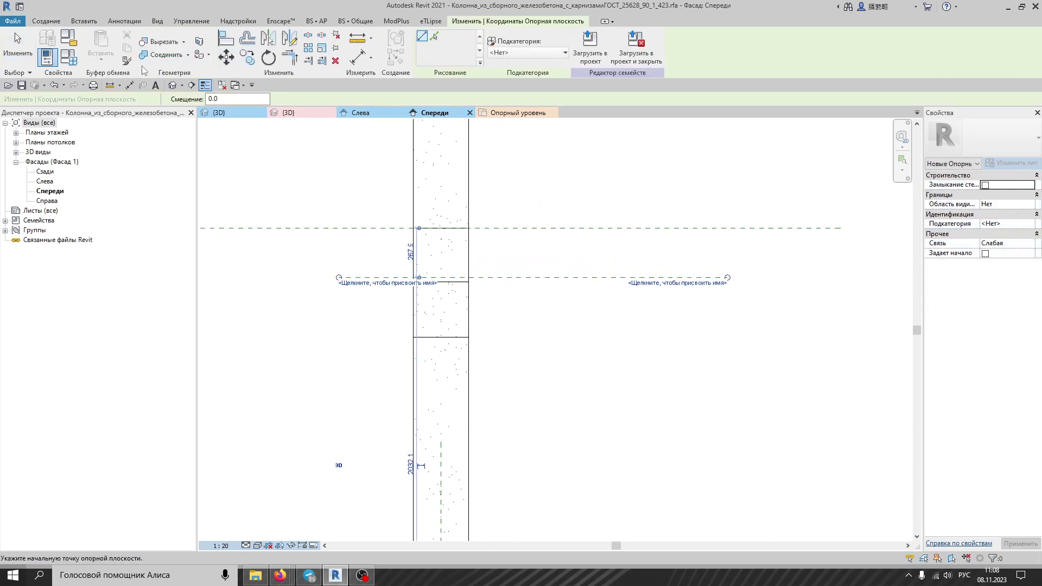
Step: Dimension the distance between the cornice's top reference plane and the new plane below it
left_click(129, 85)
left_click(549, 227)
left_click(568, 277)
left_click(594, 325)
key("Escape")
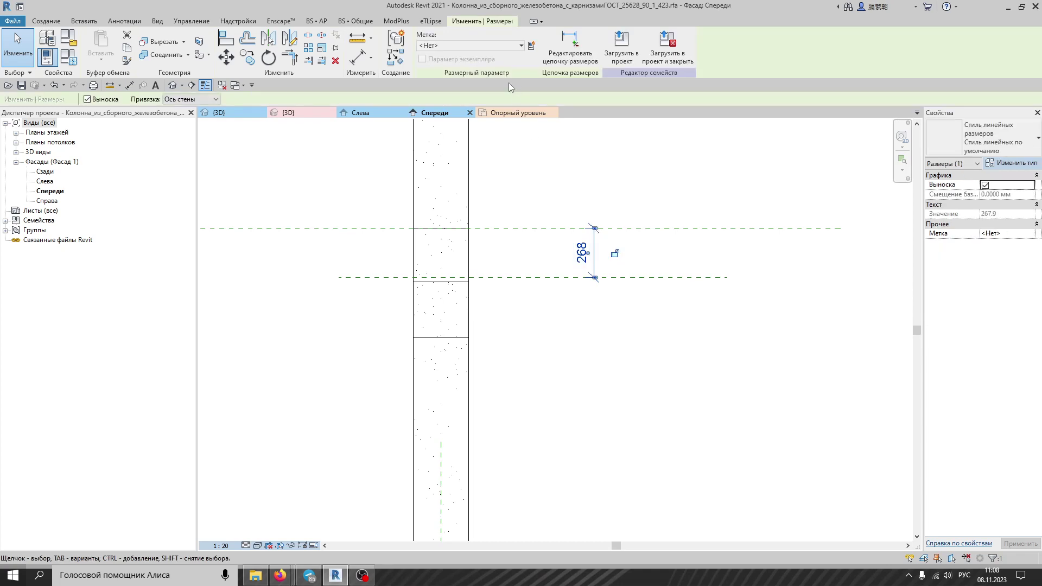
Step: Label the dimension with a new family type parameter named Передняя поверхность карниза
left_click(531, 46)
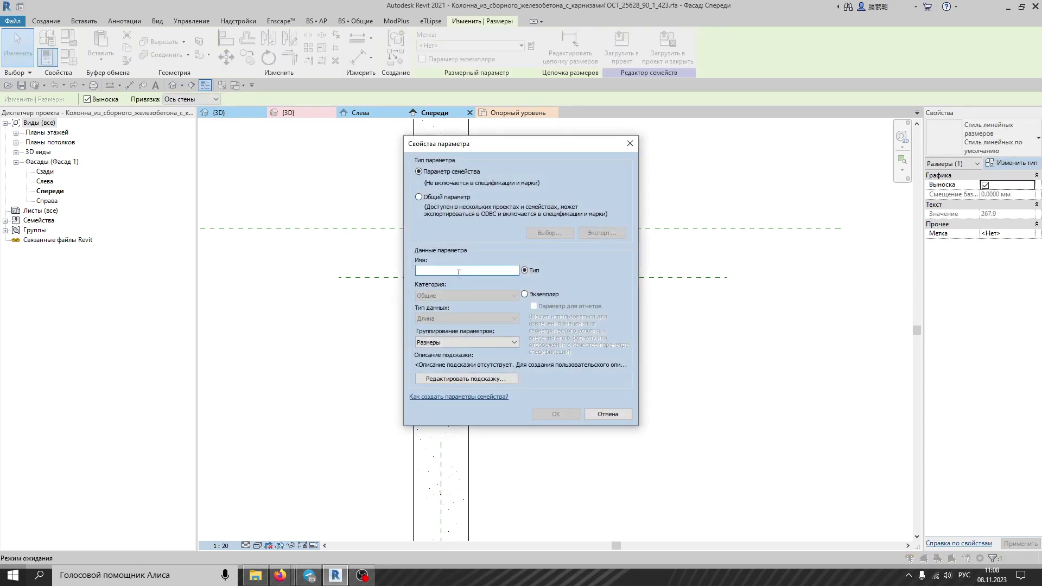
key("ctrl+v")
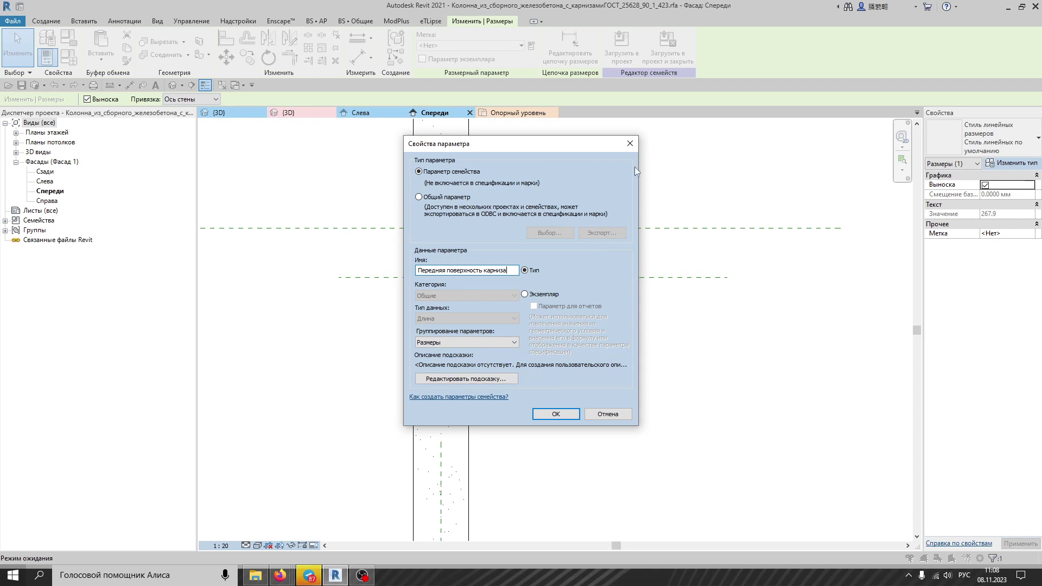
left_click(566, 415)
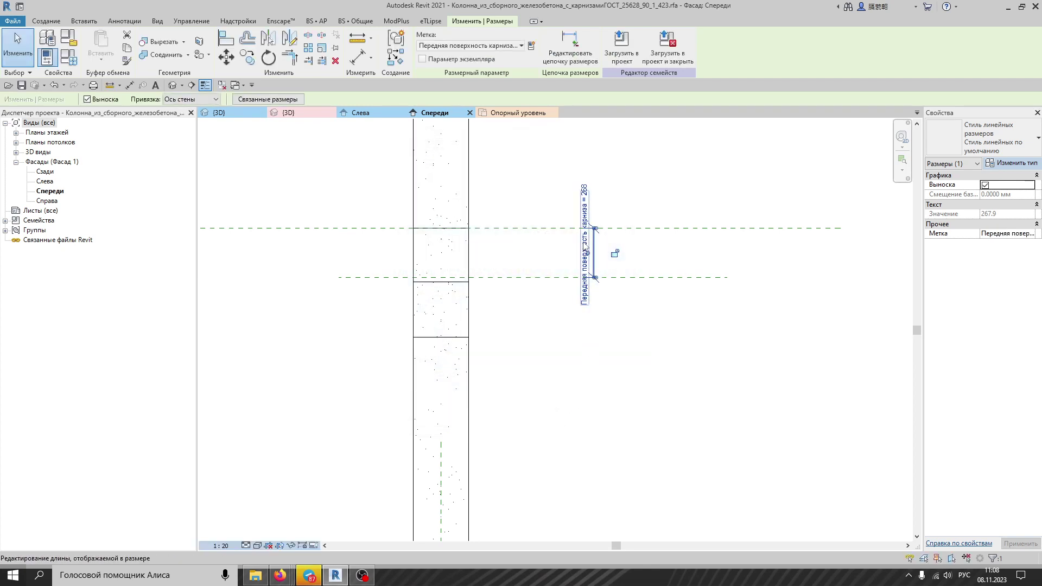
Step: Check the front-face height in the nested cornice family and set the column's Передняя поверхность карниза dimension to 290 mm
left_click(532, 111)
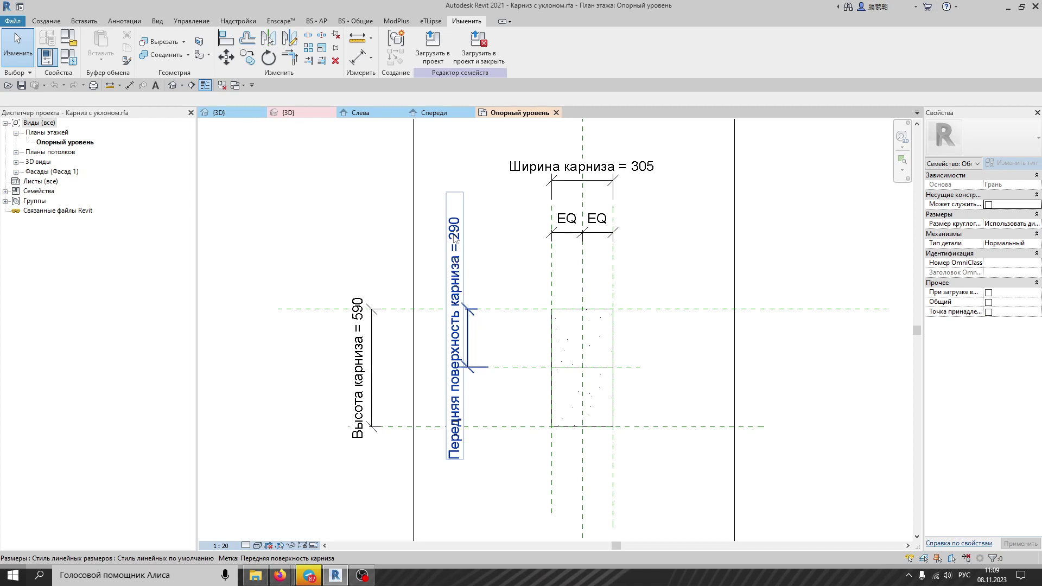
left_click(379, 112)
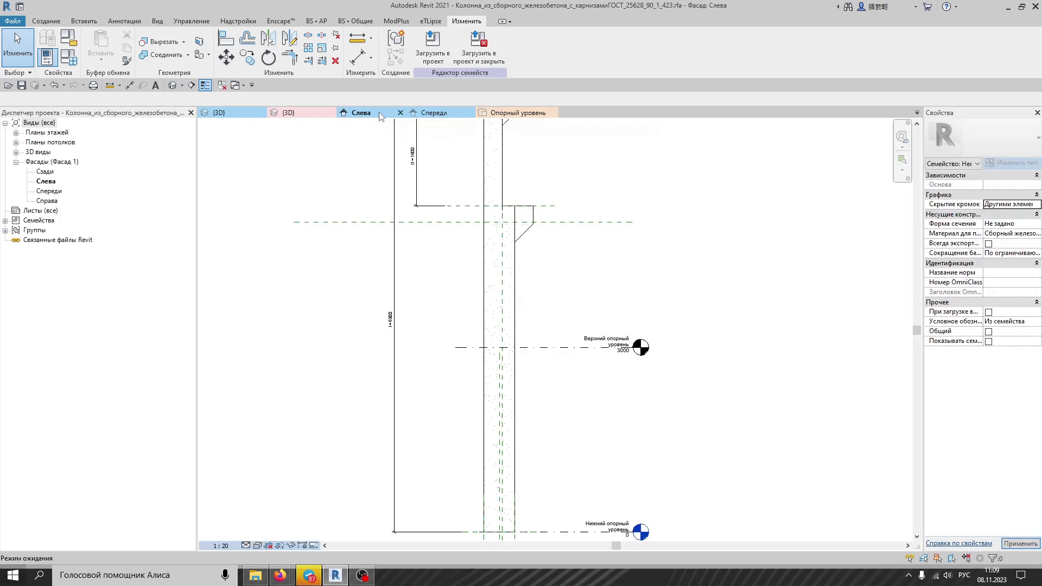
left_click(434, 112)
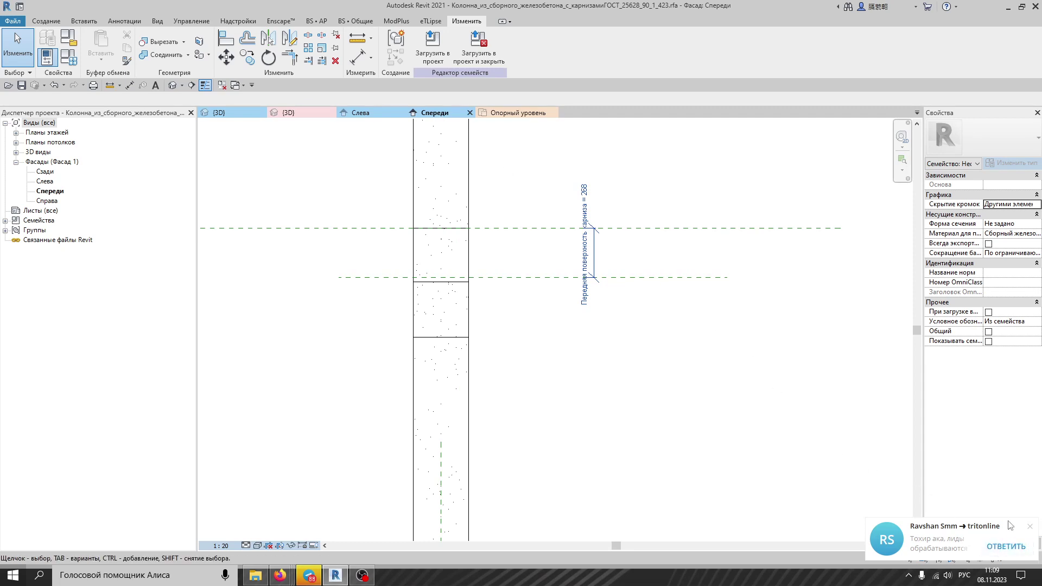
left_click(586, 187)
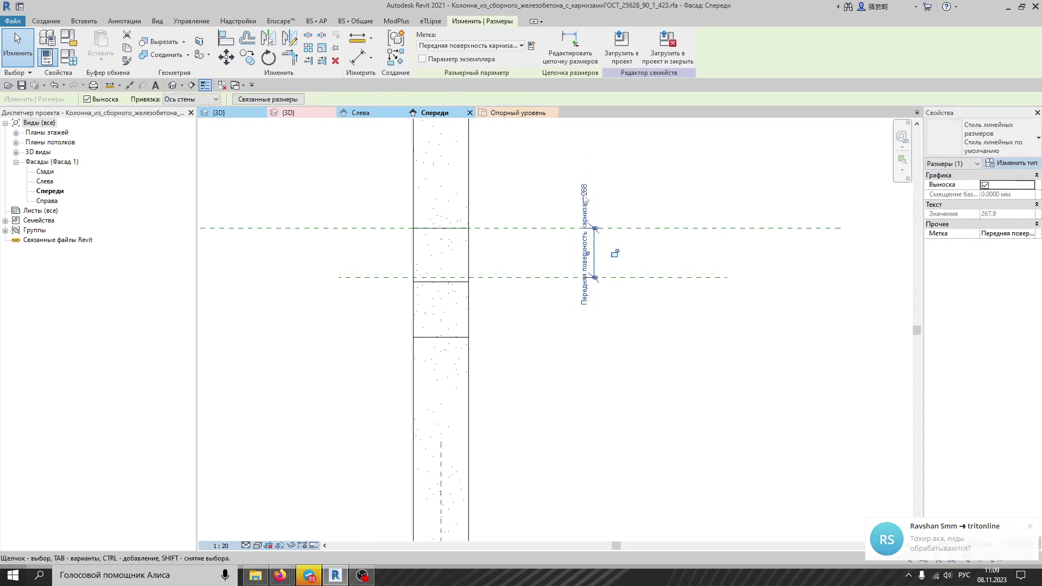
key("Escape")
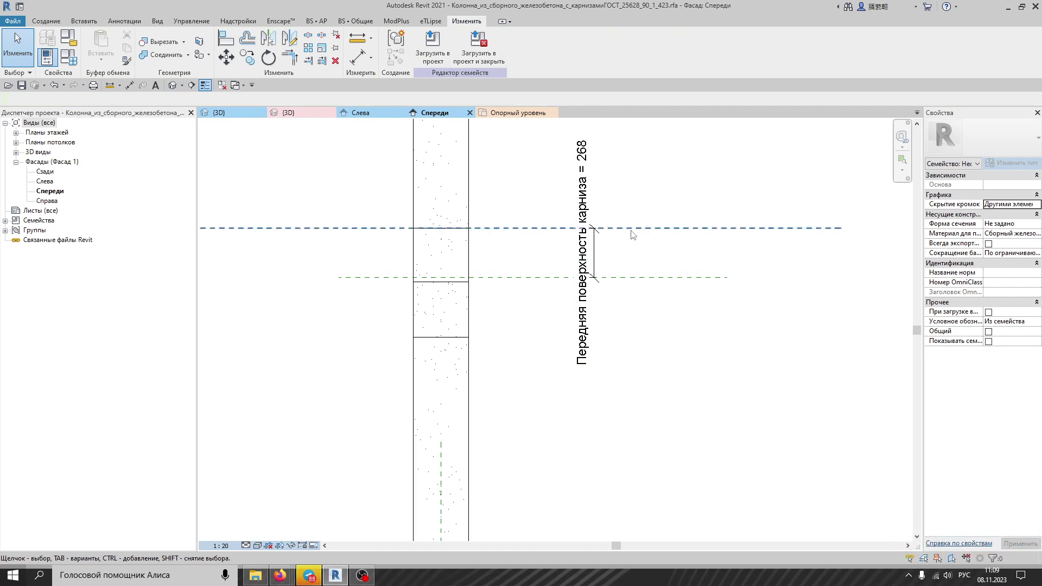
left_click(584, 253)
left_click(583, 253)
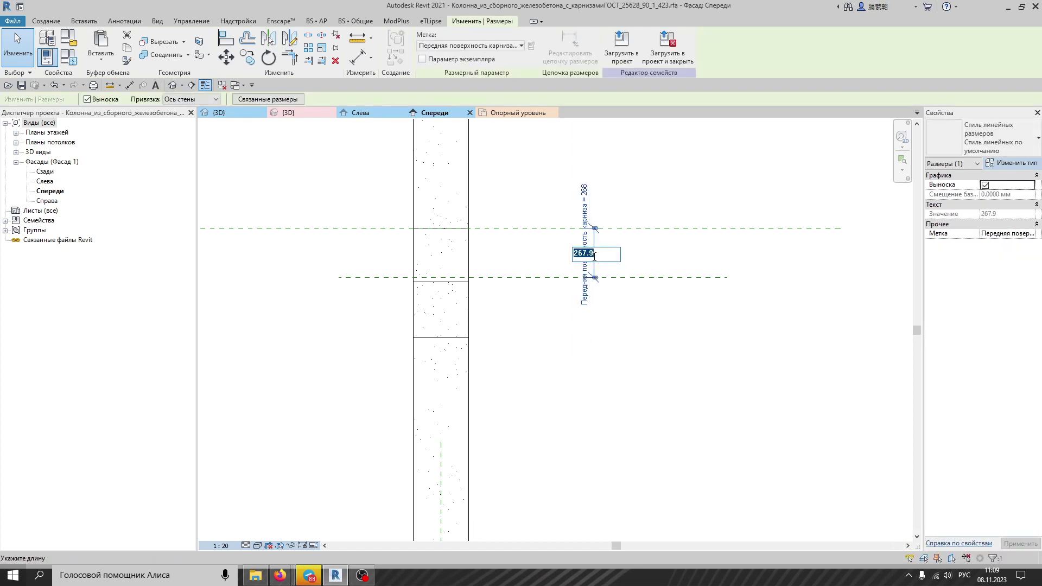
type("290")
key("Return")
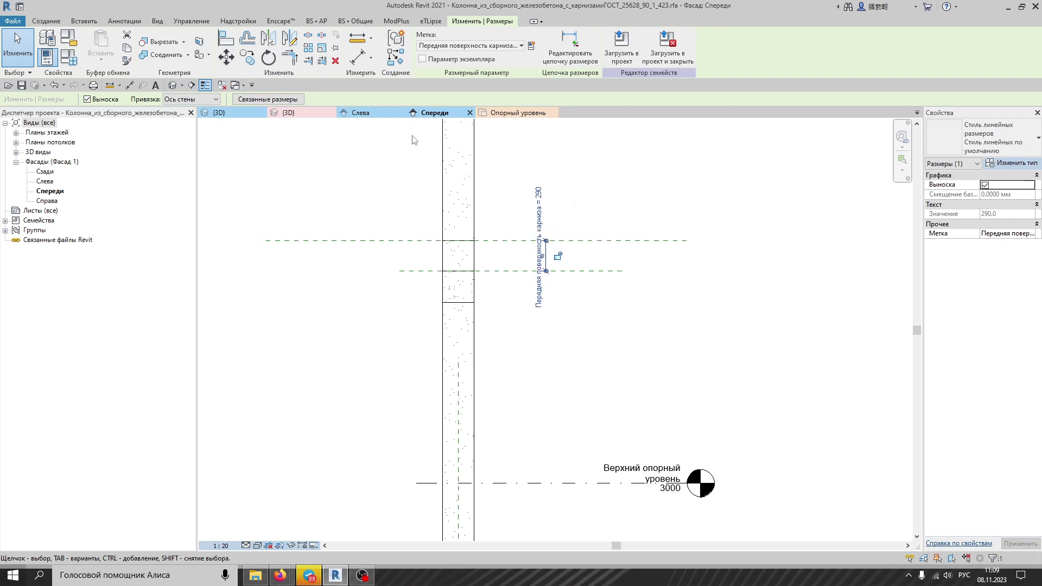
Step: Edit the cornice extrusion's profile in the Слева elevation and shorten its vertical front edge to about 200 mm
left_click(361, 112)
scroll(516, 225, "up", 4)
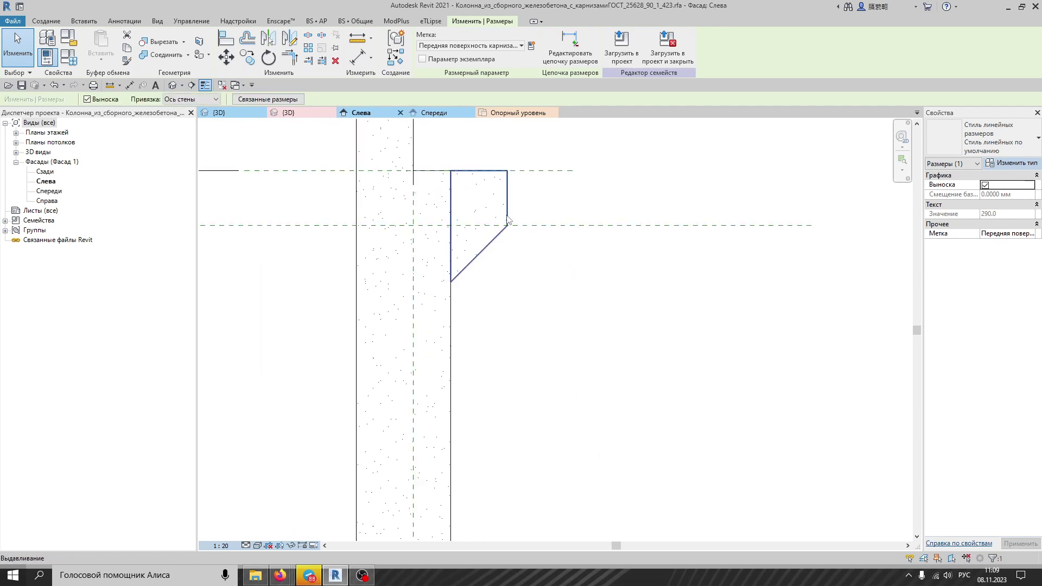
left_click(507, 212)
left_click(453, 46)
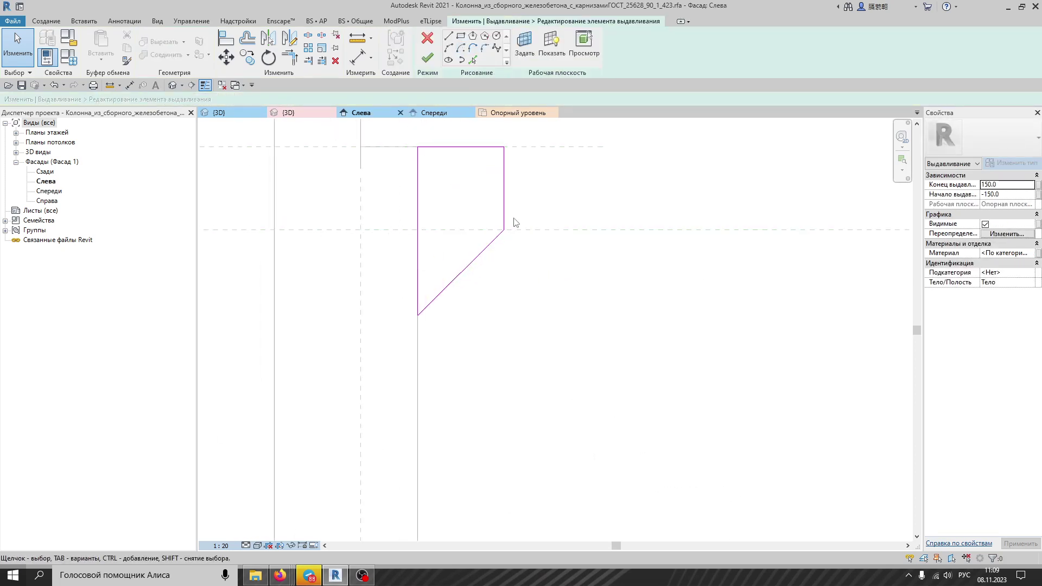
left_click(503, 232)
left_click_drag(505, 234, 503, 202)
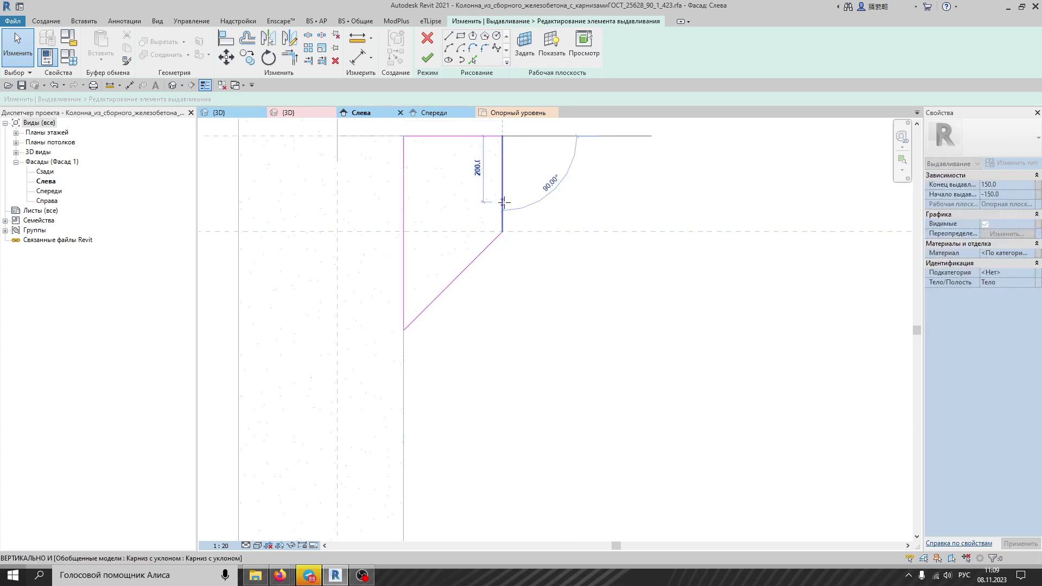
Step: Align the lower end of the profile's front edge to the new reference plane, lock it and finish the sketch
left_click(226, 38)
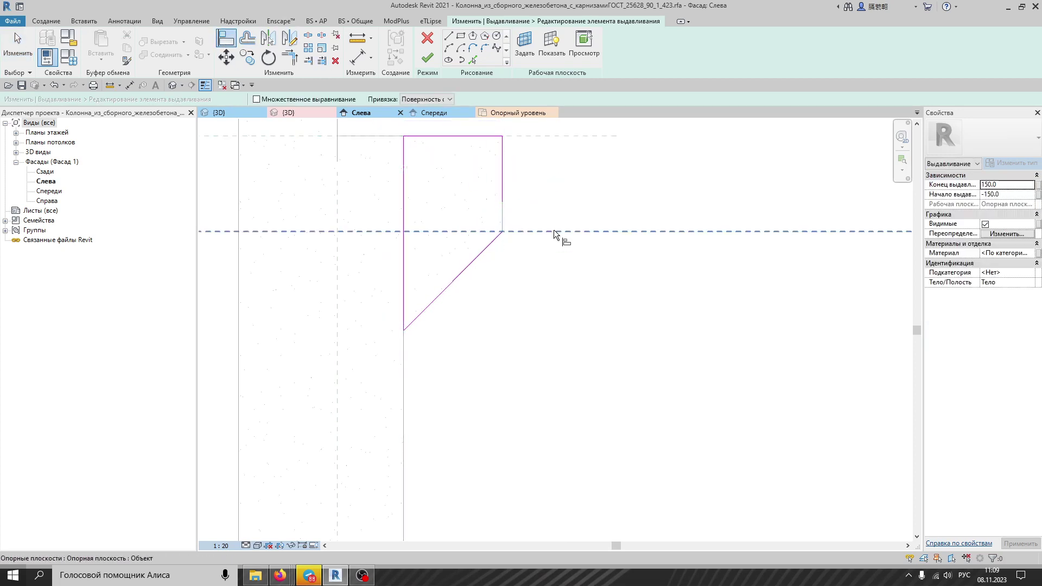
left_click(503, 204)
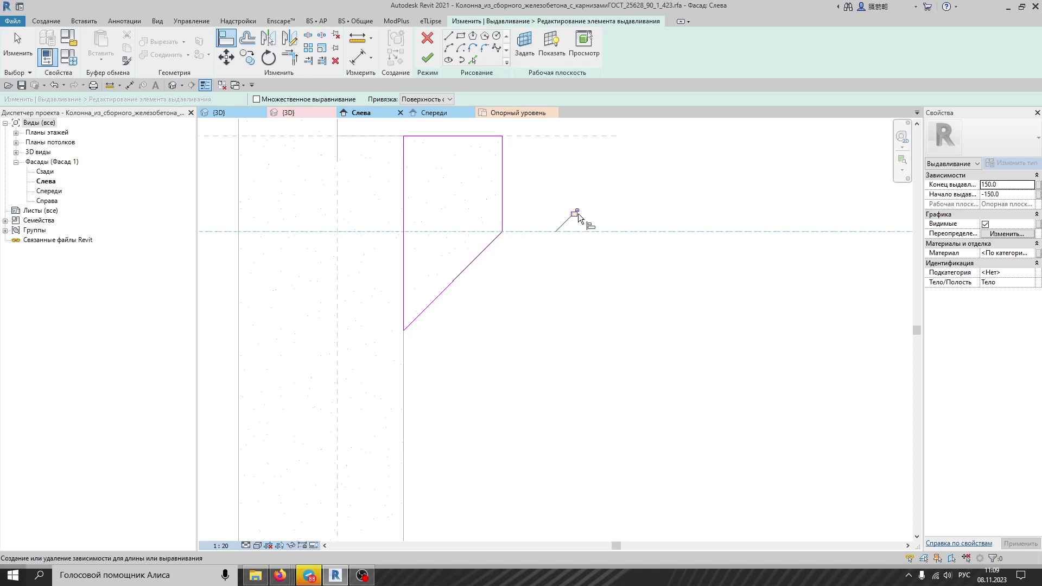
scroll(546, 233, "down", 2)
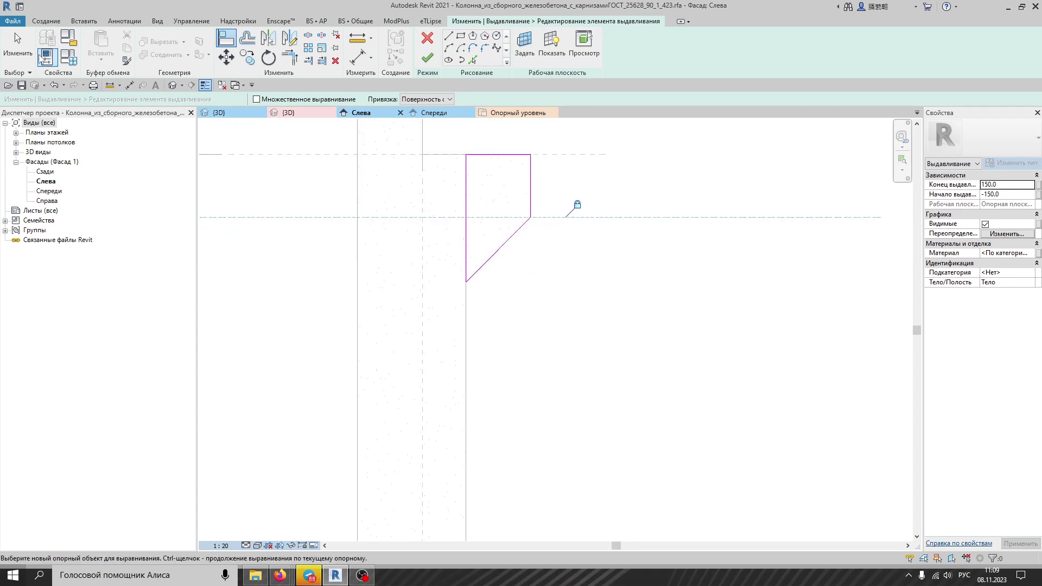
key("Escape")
scroll(554, 283, "down", 2)
left_click(427, 57)
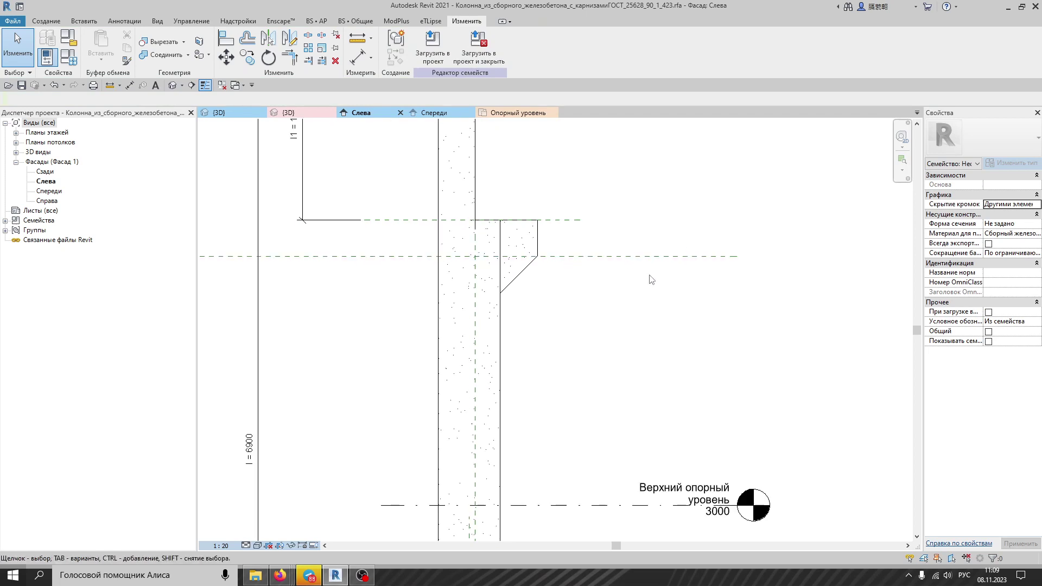
Step: In the Спереди elevation, set the Передняя поверхность карниза dimension between the two cornice reference planes to 300 mm
scroll(633, 274, "down", 2)
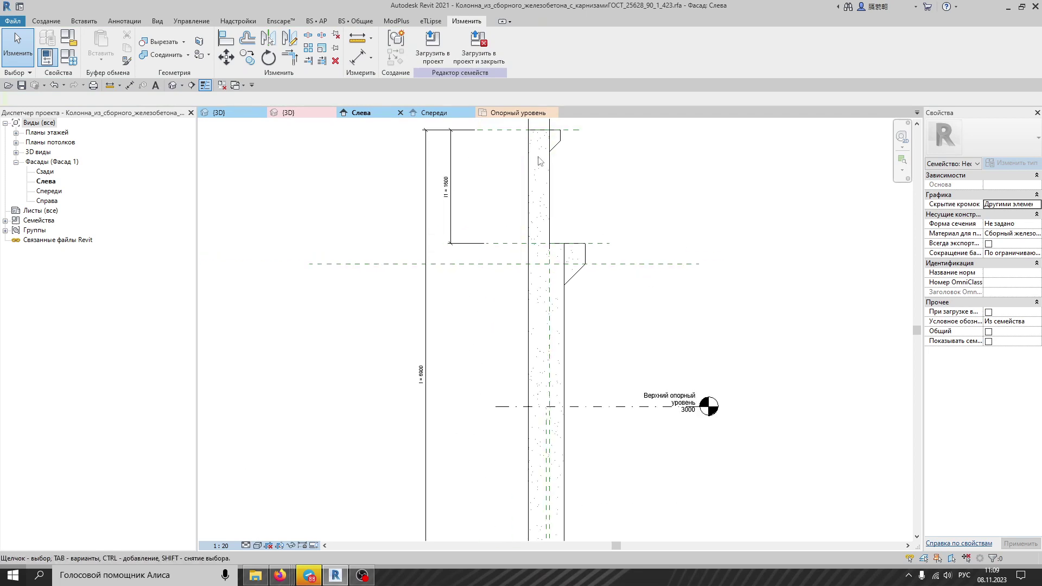
left_click(455, 112)
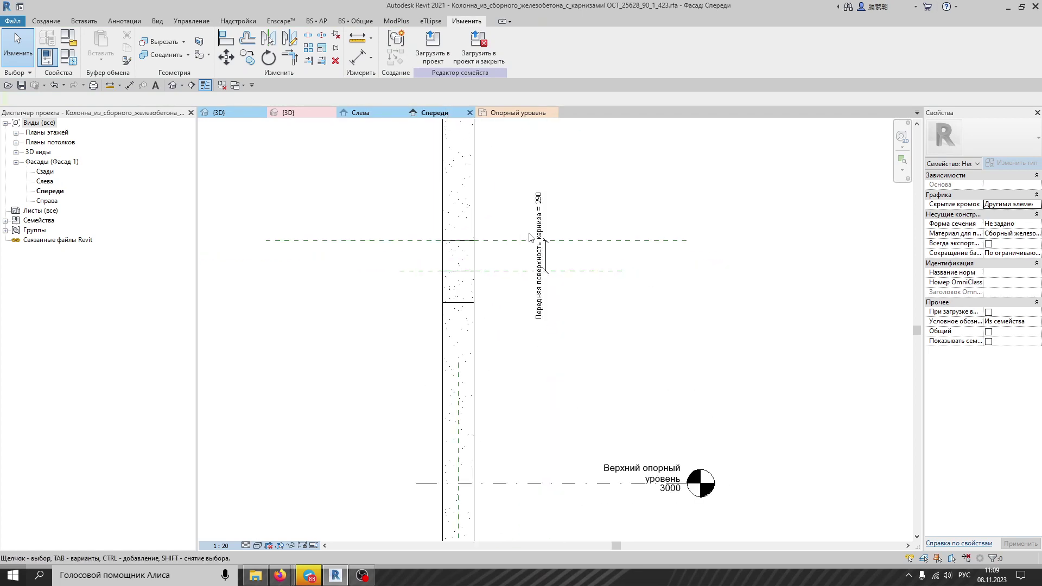
scroll(535, 232, "up", 2)
left_click(548, 255)
left_click(545, 258)
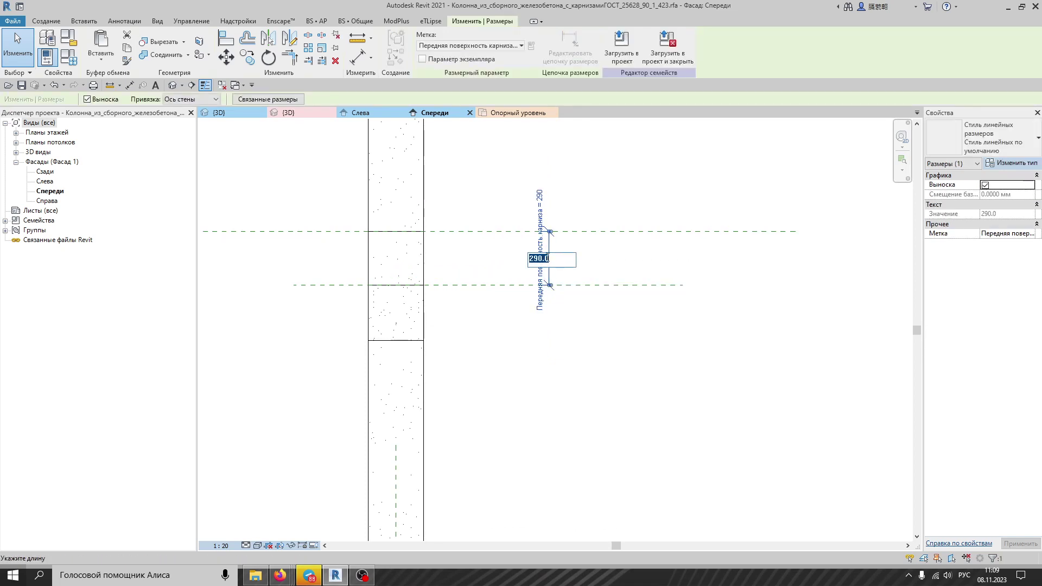
left_click_drag(534, 259, 522, 255)
type("300")
key("Return")
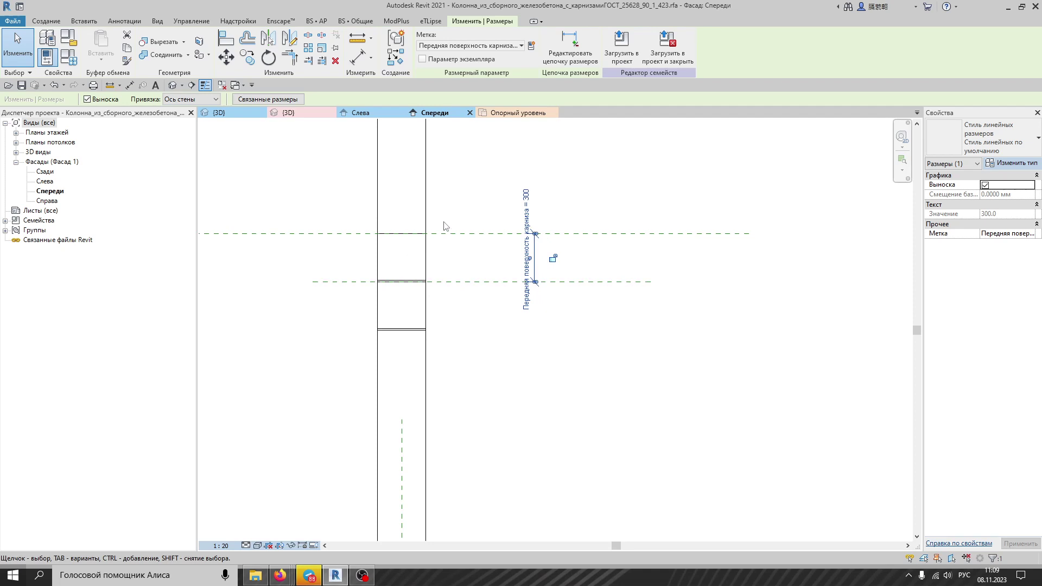
Step: Temporarily hide the nested Карниз с уклоном element at the lower cornice in the Спереди elevation
scroll(404, 292, "up", 2)
left_click(405, 290)
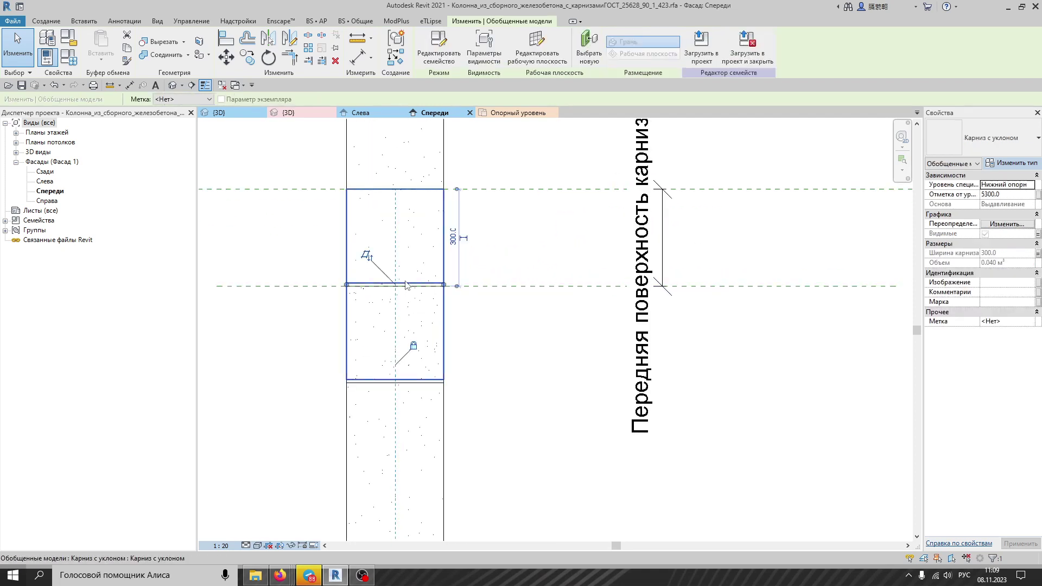
right_click(405, 282)
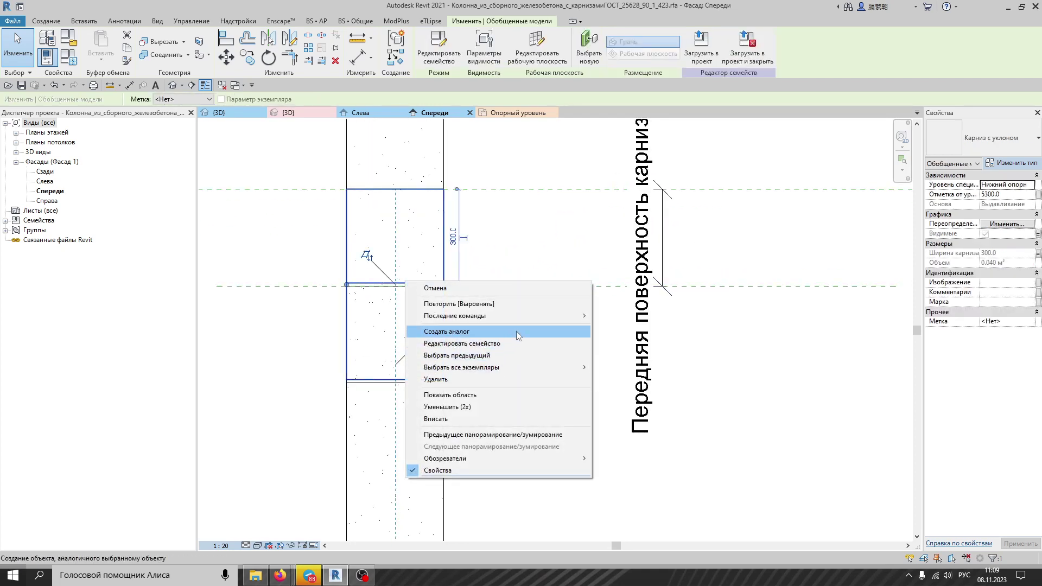
left_click(293, 547)
left_click(293, 547)
left_click(310, 521)
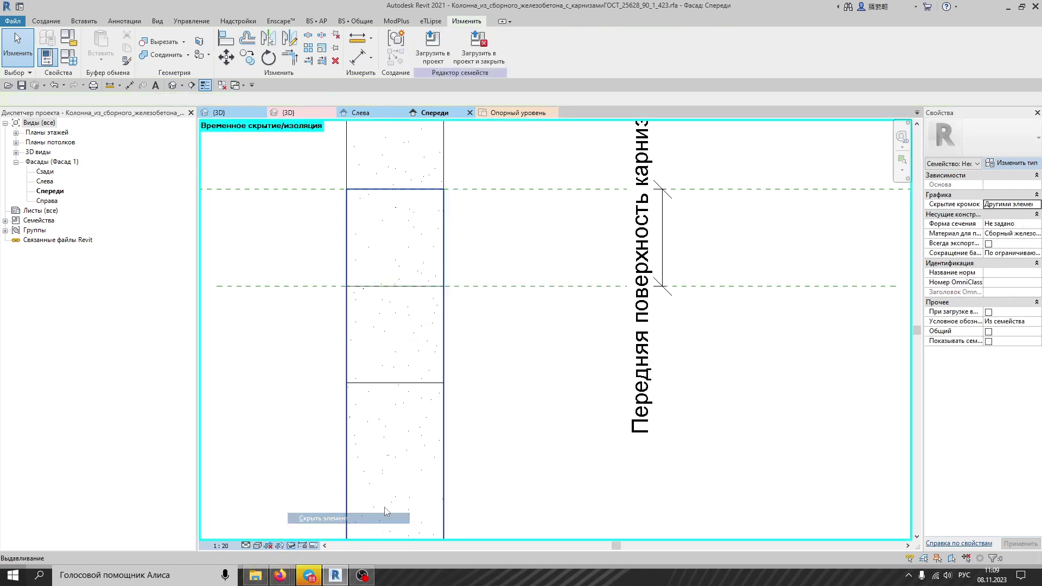
scroll(464, 338, "down", 2)
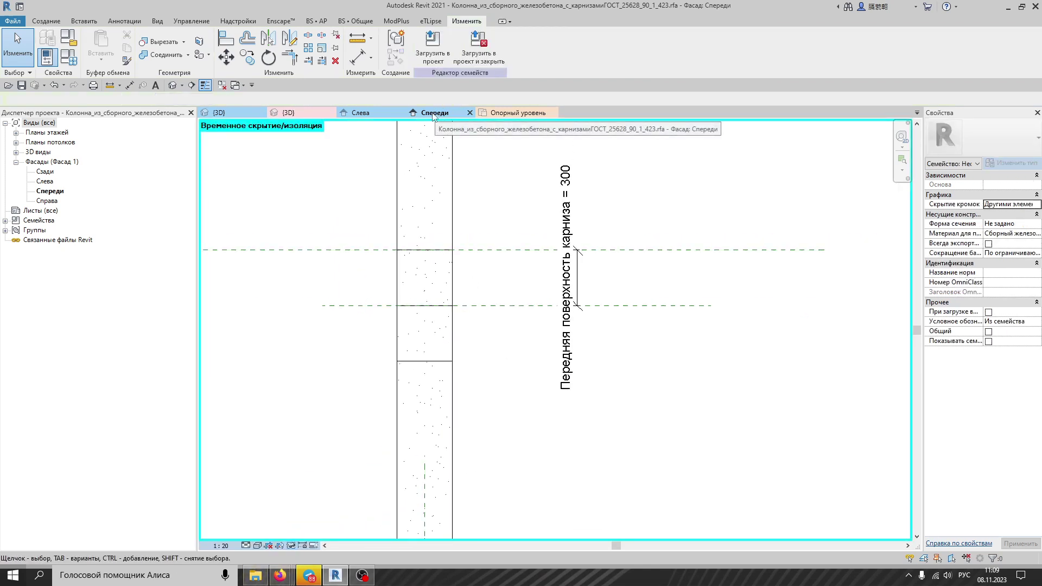
Step: Temporarily hide the nested Карниз с уклоном element in the Слева elevation and check the remaining extrusion against the reference plane
left_click(376, 116)
scroll(580, 282, "up", 5)
scroll(589, 217, "down", 3)
left_click(575, 227)
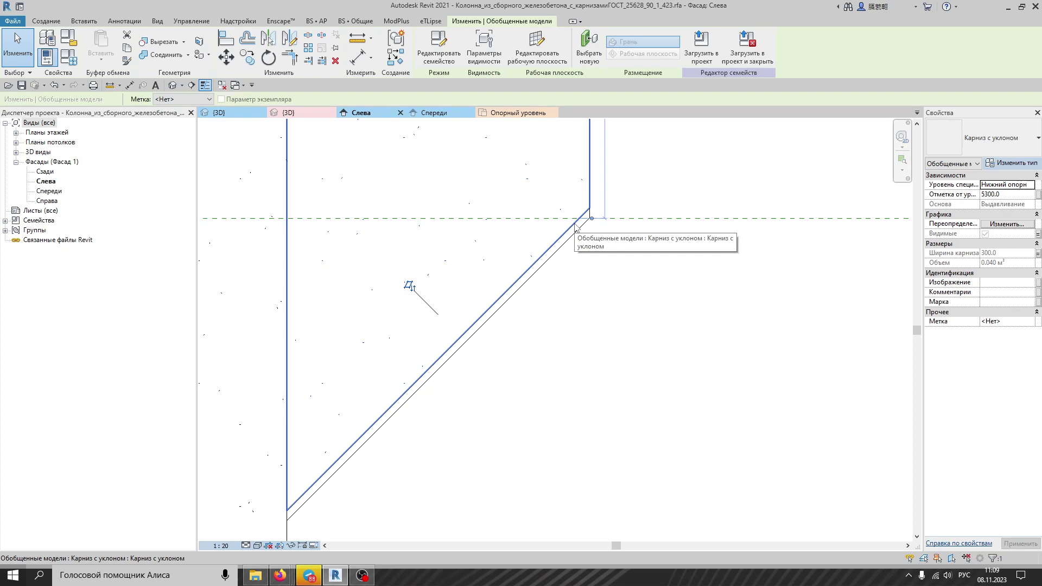
left_click(292, 546)
left_click(315, 516)
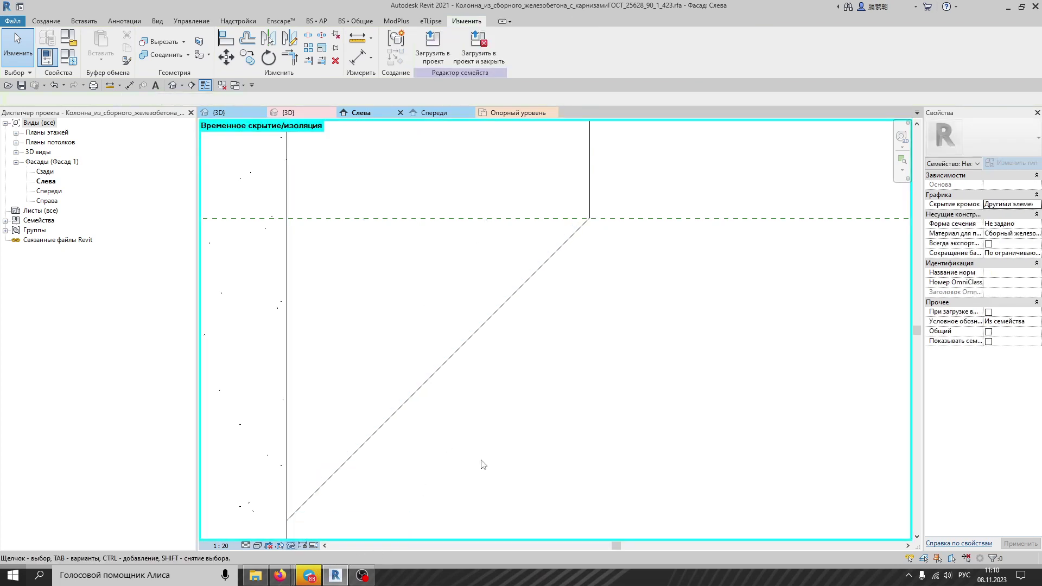
scroll(493, 400, "down", 1)
scroll(508, 354, "up", 2)
scroll(560, 310, "down", 2)
scroll(560, 309, "down", 2)
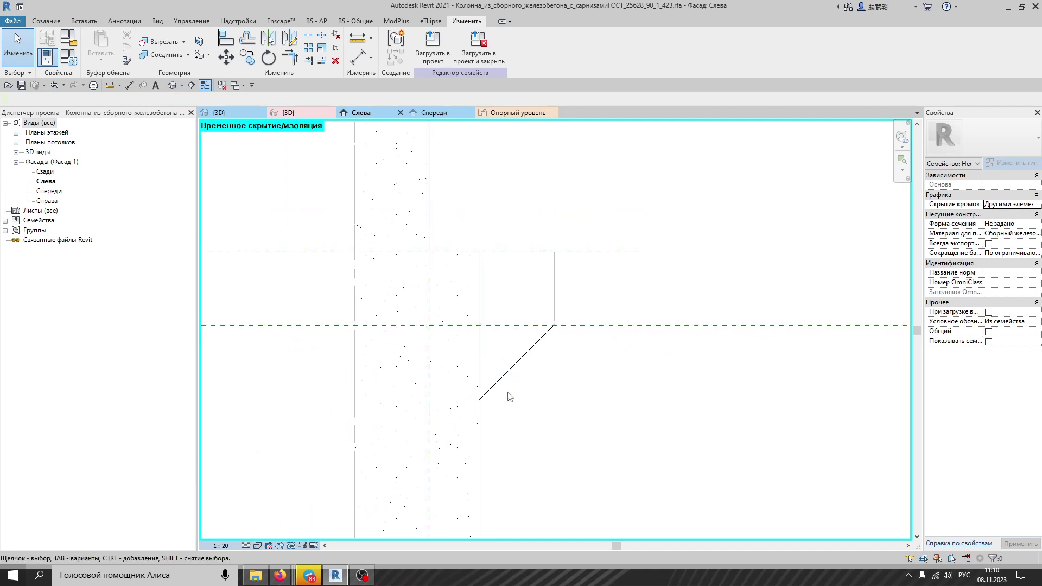
scroll(513, 375, "down", 2)
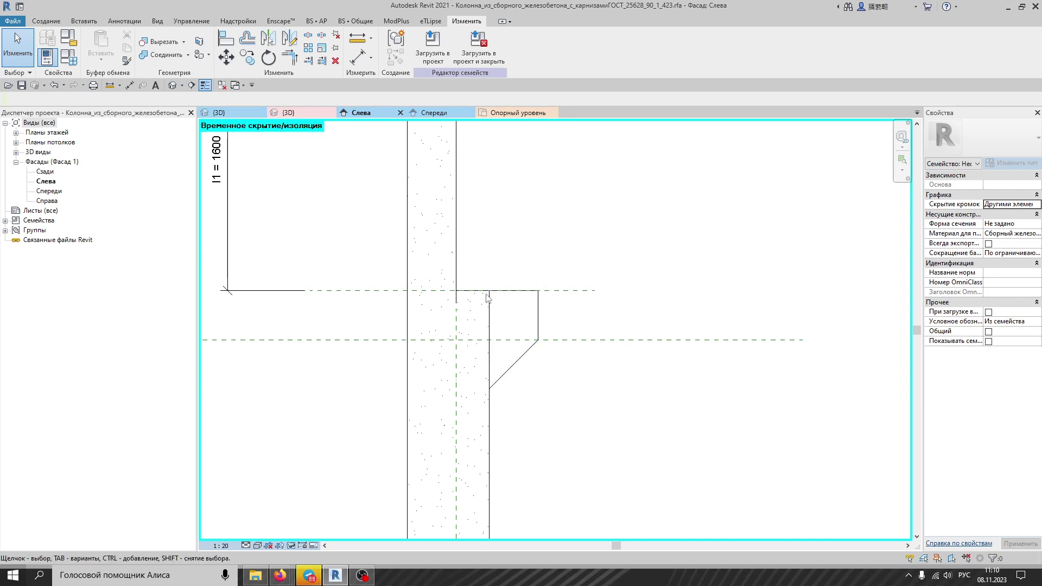
Step: Delete the labelled Передняя поверхность карниза dimension from the Спереди elevation
left_click(594, 339)
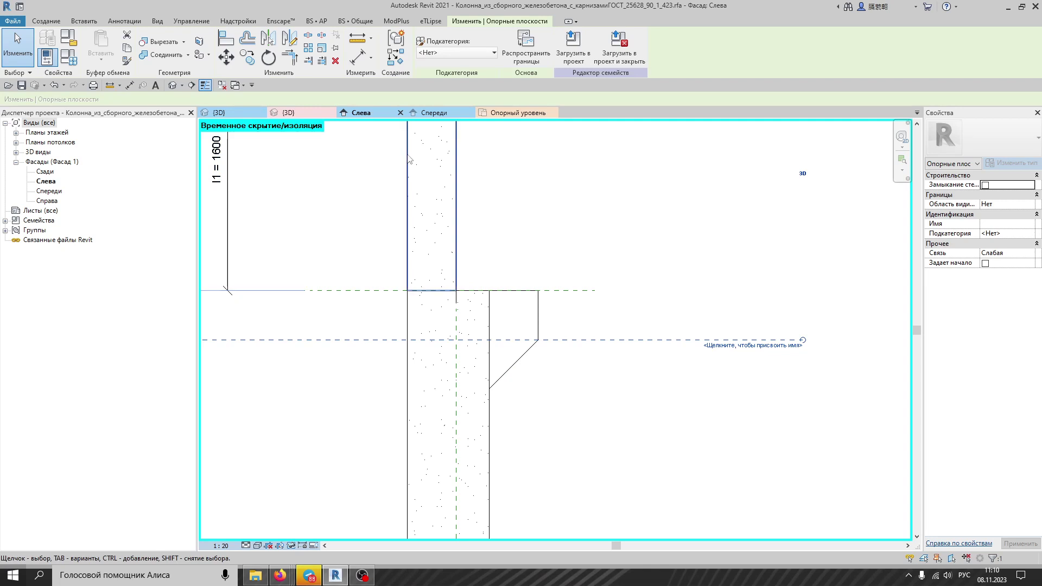
left_click(432, 113)
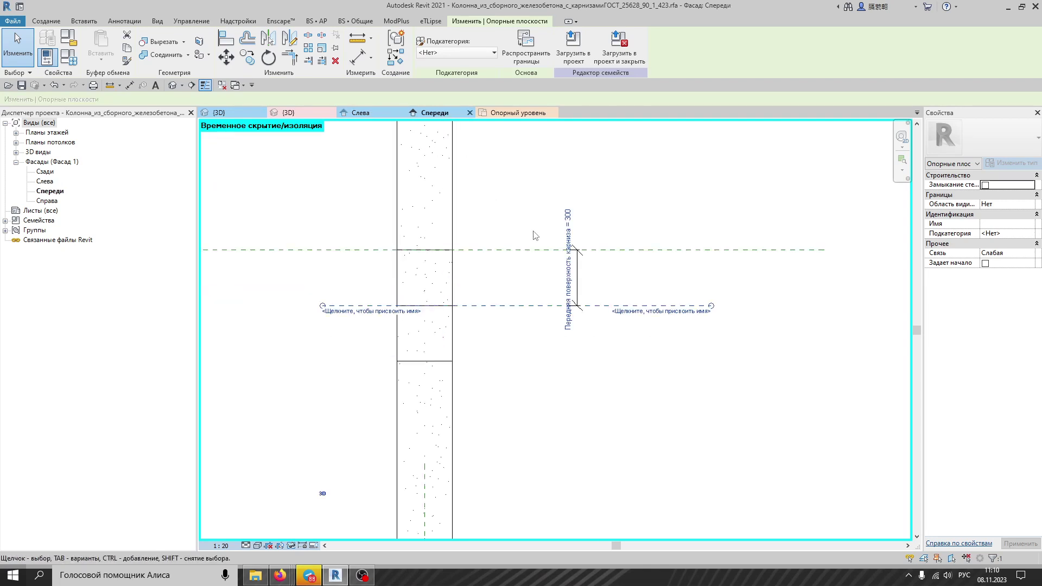
left_click(579, 281)
key("Delete")
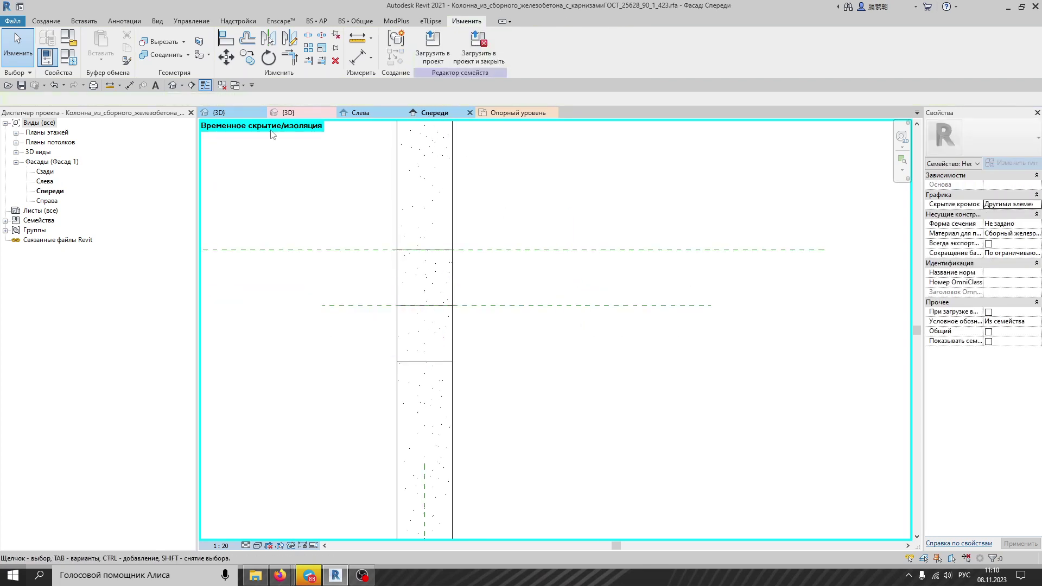
Step: In the Слева elevation, dimension the distance between the cornice's top reference plane and the plane at its front face's lower end
left_click(352, 114)
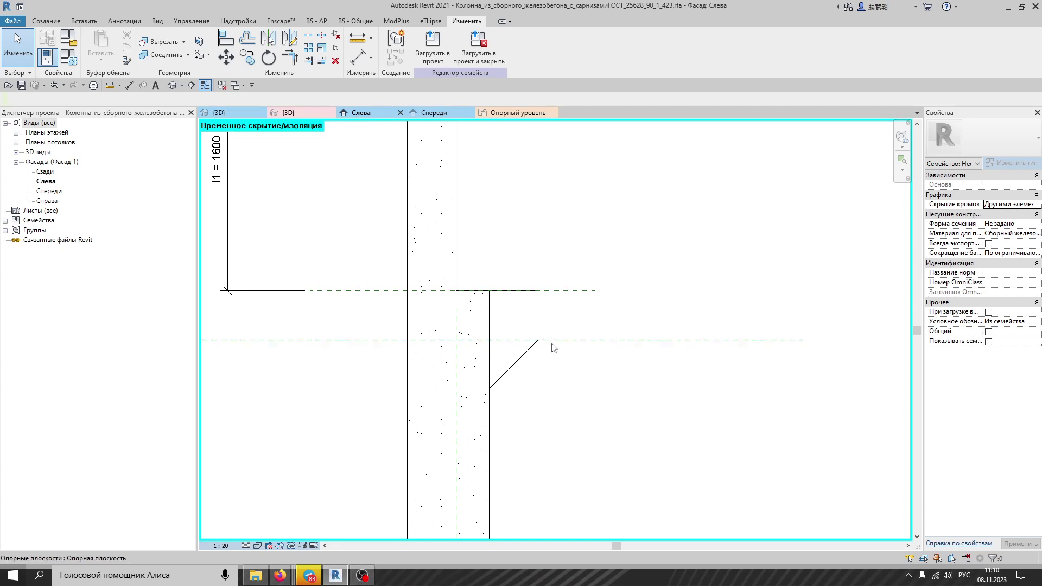
scroll(552, 345, "up", 2)
left_click(129, 85)
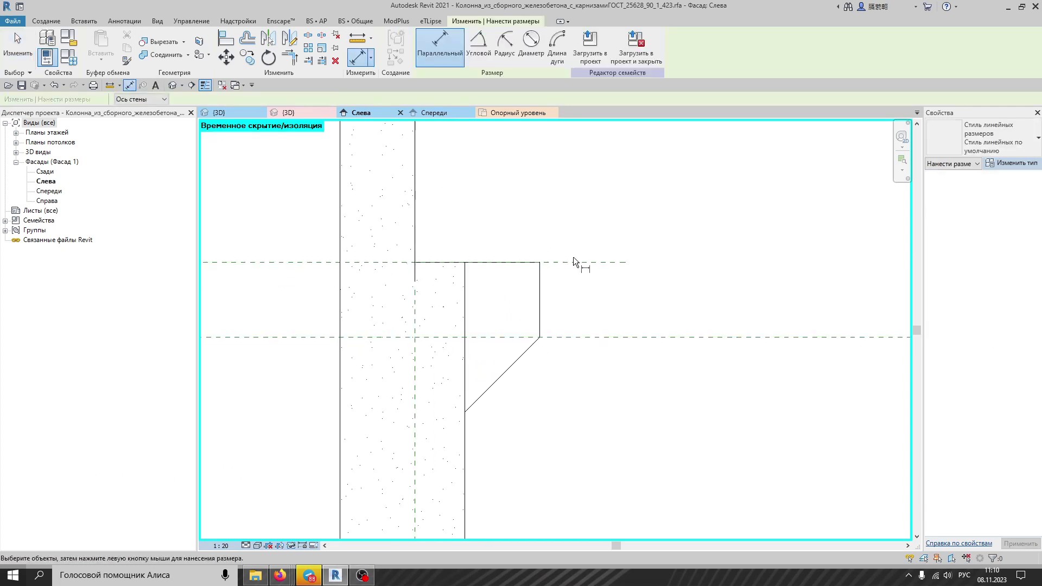
left_click(573, 262)
scroll(605, 338, "down", 3)
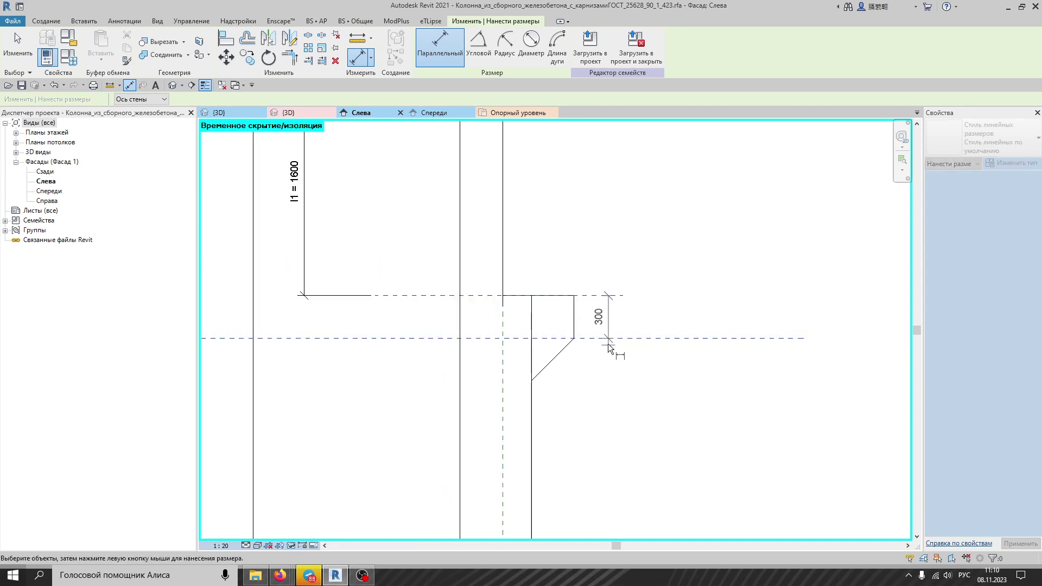
scroll(464, 336, "up", 1)
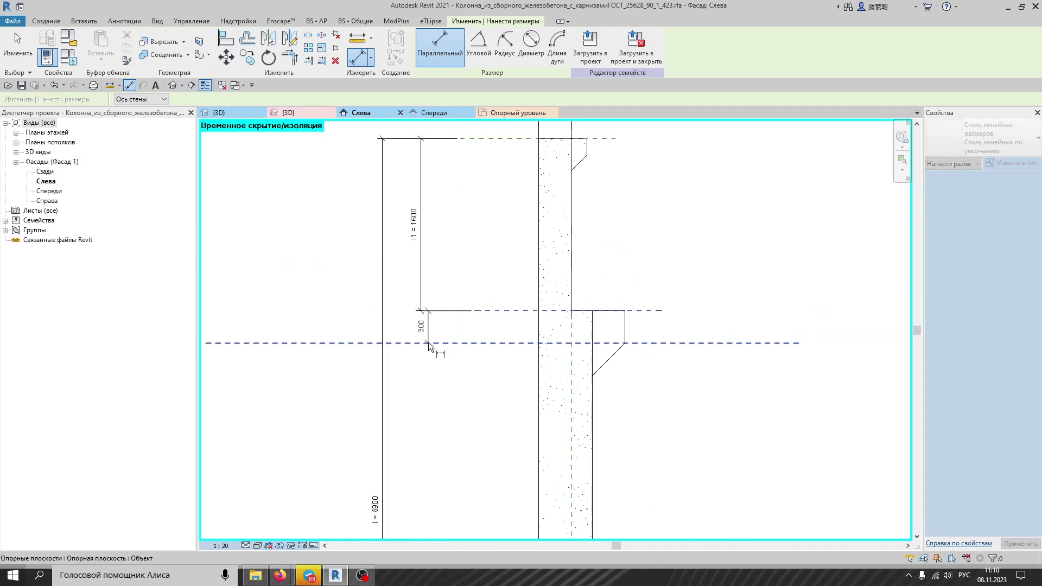
left_click(680, 344)
left_click(714, 363)
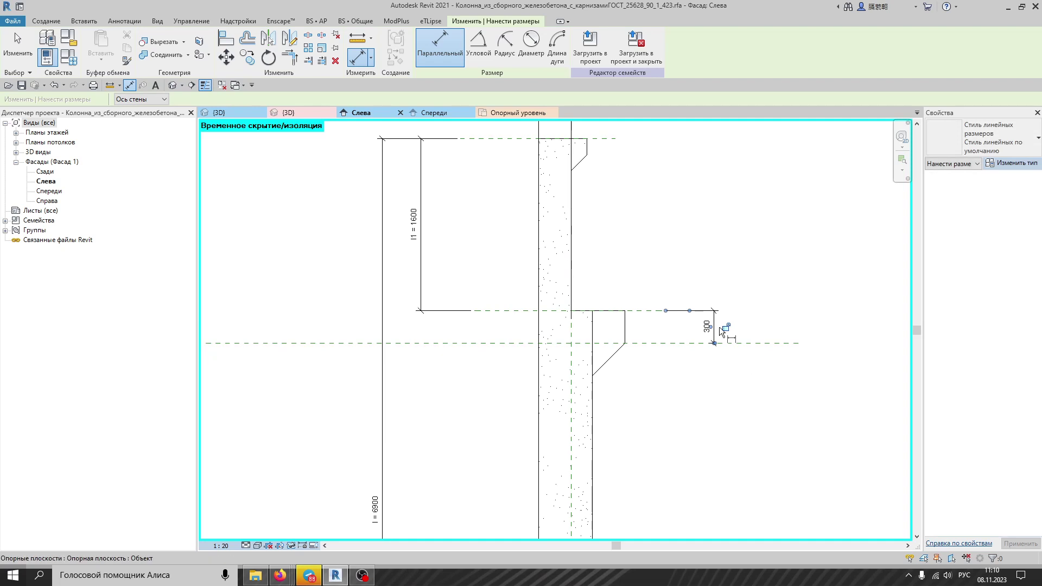
left_click(18, 46)
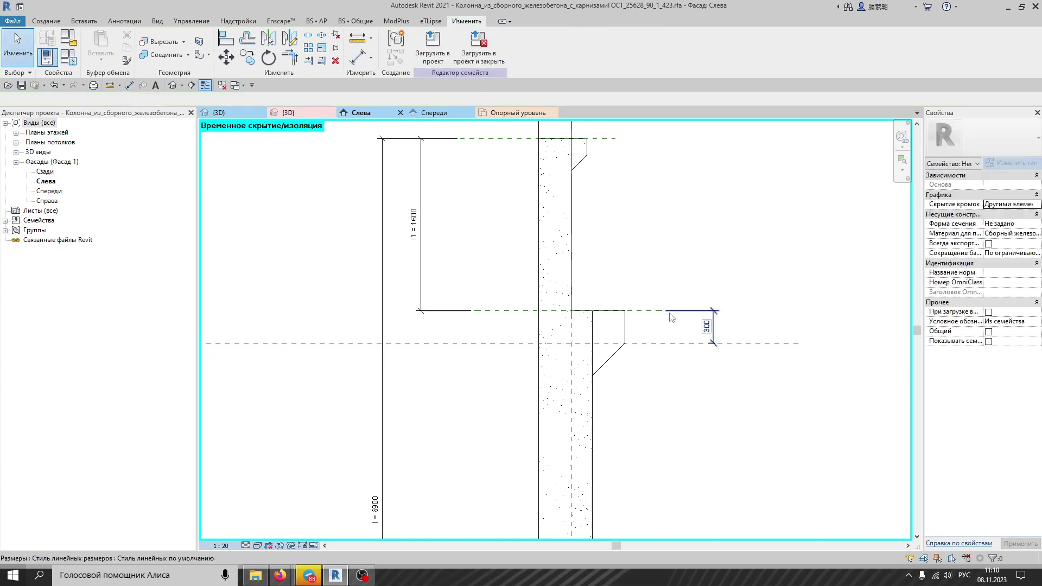
Step: Label the new front-face dimension in the Слева elevation with the existing Передняя поверхность карниза parameter
left_click(671, 343)
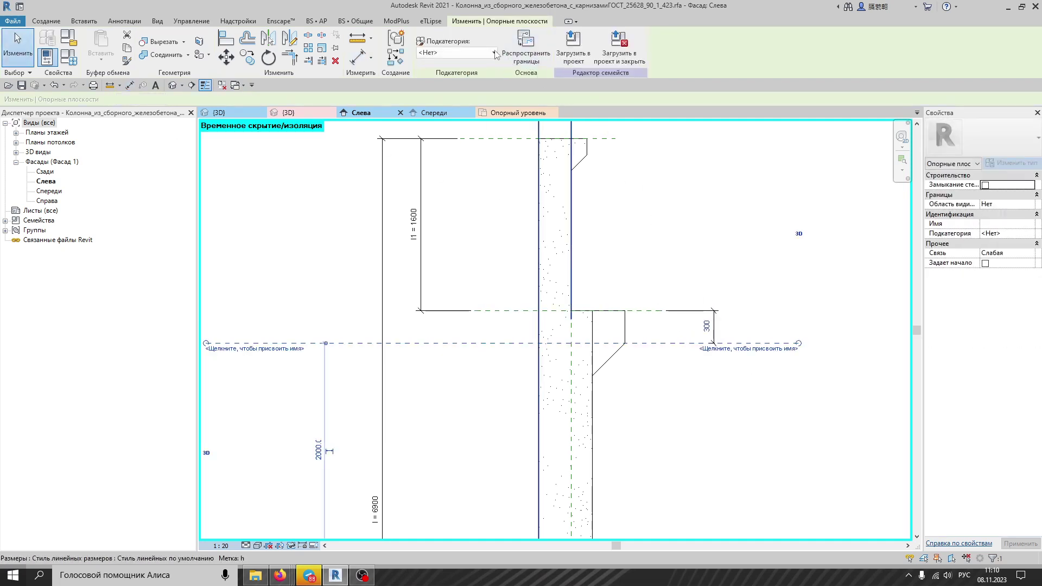
left_click(712, 325)
left_click(516, 46)
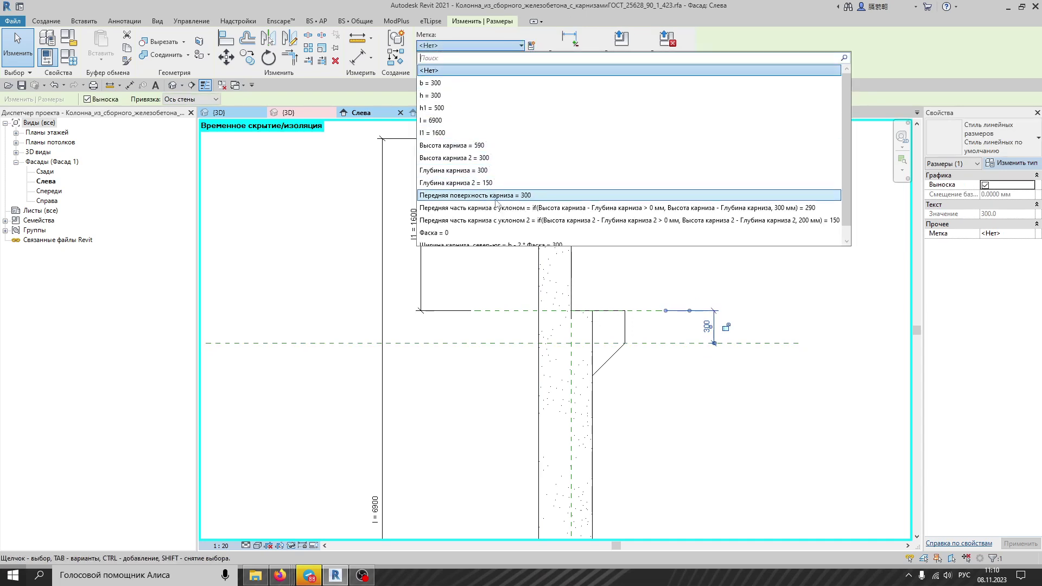
left_click(511, 195)
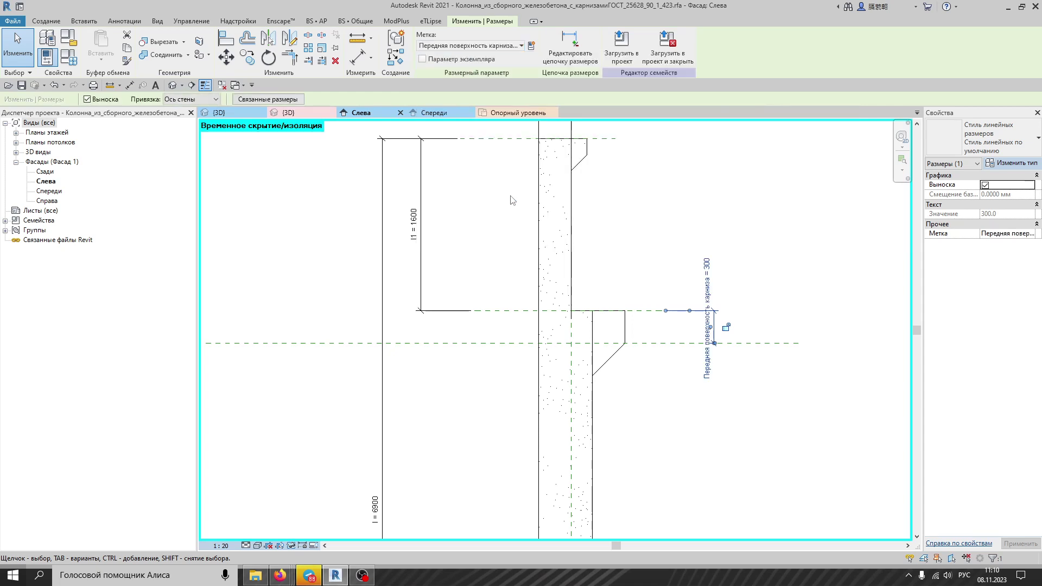
scroll(681, 360, "up", 3)
middle_click_drag(617, 353, 516, 349)
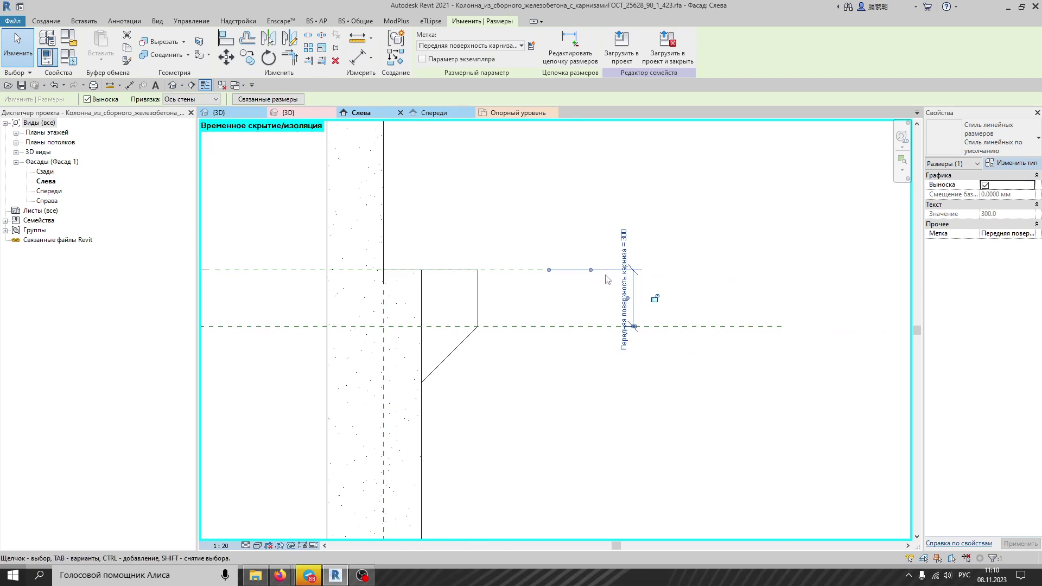
Step: Try to delete the Передняя поверхность карниза parameter from the family types, then cancel the changes
left_click(68, 57)
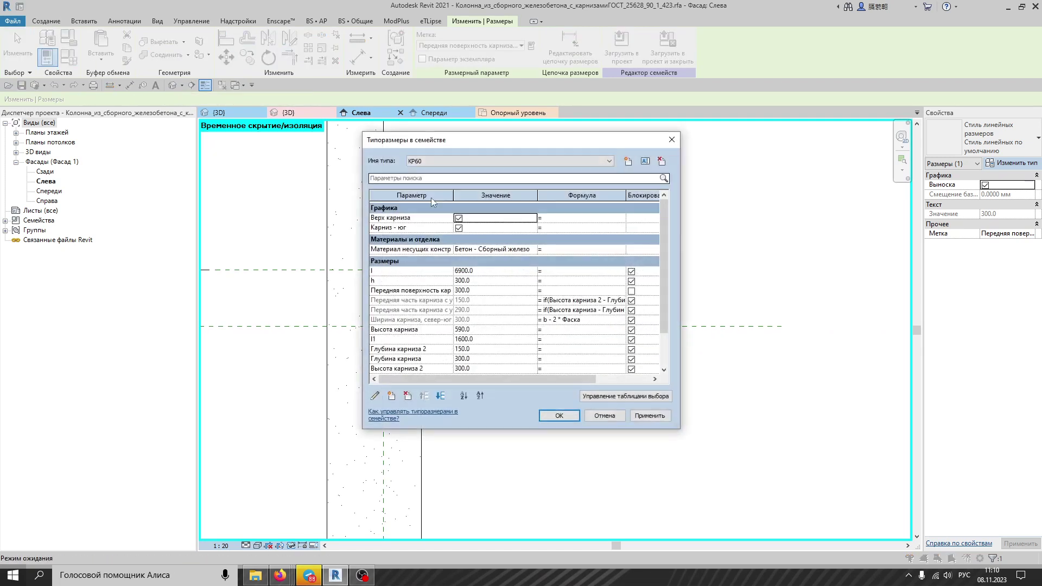
scroll(510, 327, "down", 2)
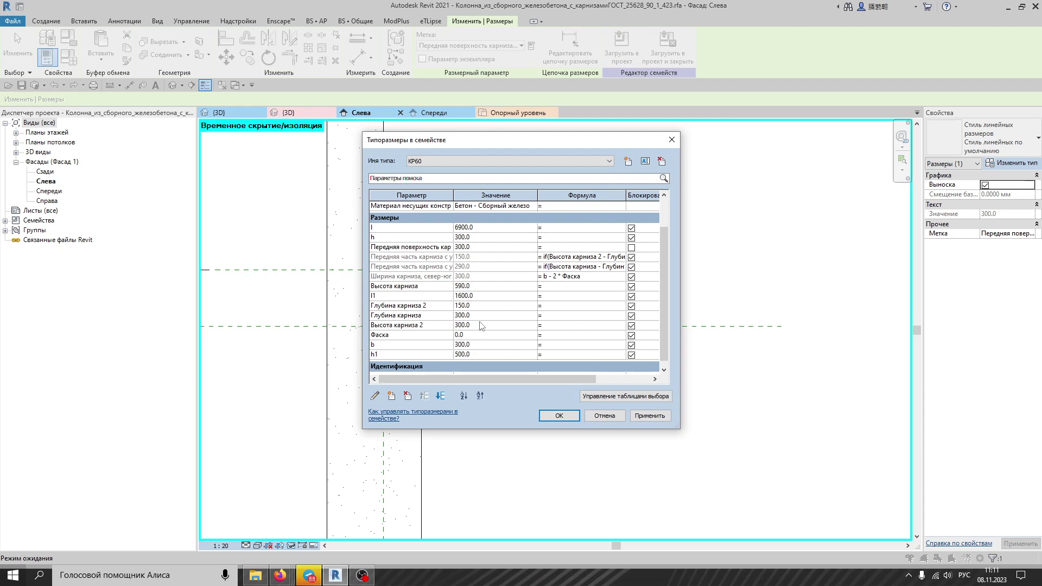
left_click(445, 247)
left_click(408, 396)
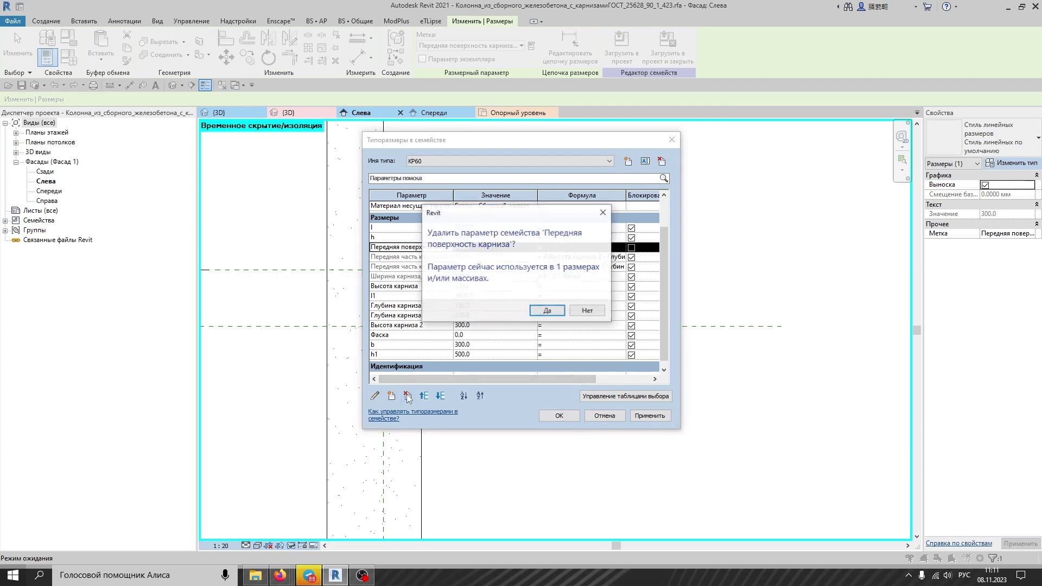
left_click(546, 311)
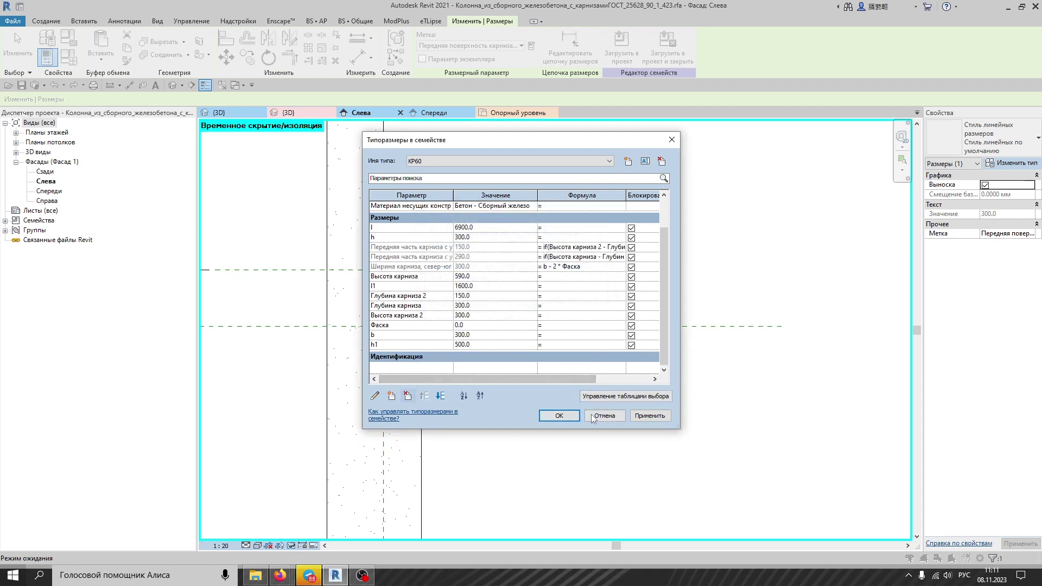
left_click(602, 416)
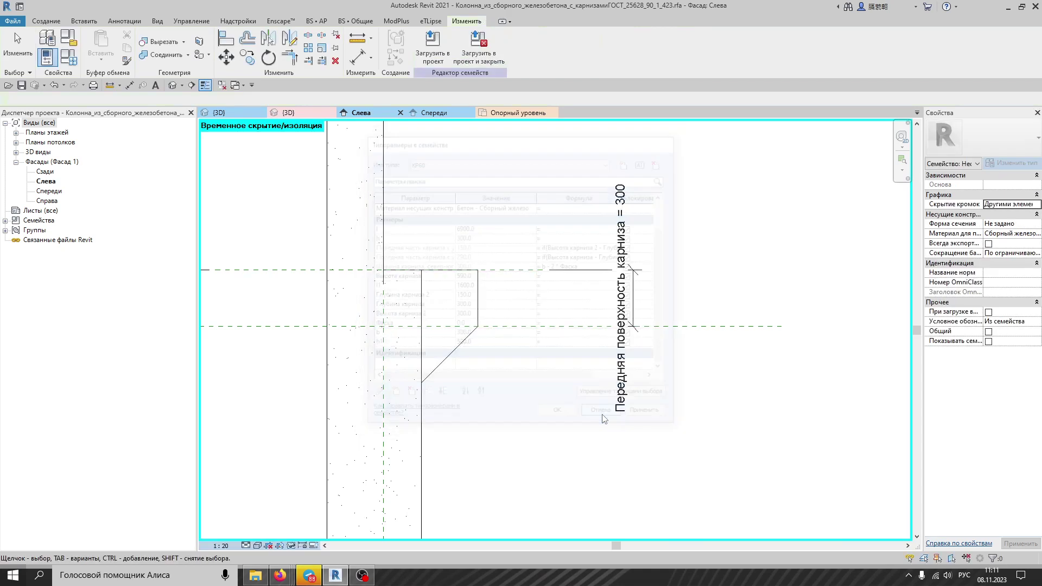
Step: Undo the labelling of the front-face dimension in the Слева elevation
left_click(632, 293)
left_click(53, 85)
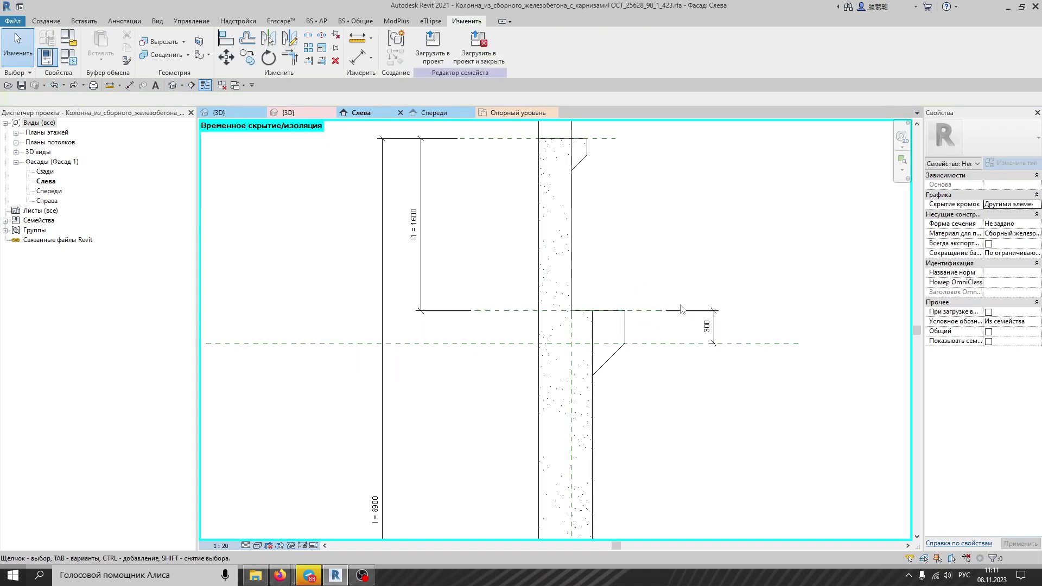
Step: Delete the Передняя поверхность карниза parameter from the family types and accept the changes
left_click(69, 64)
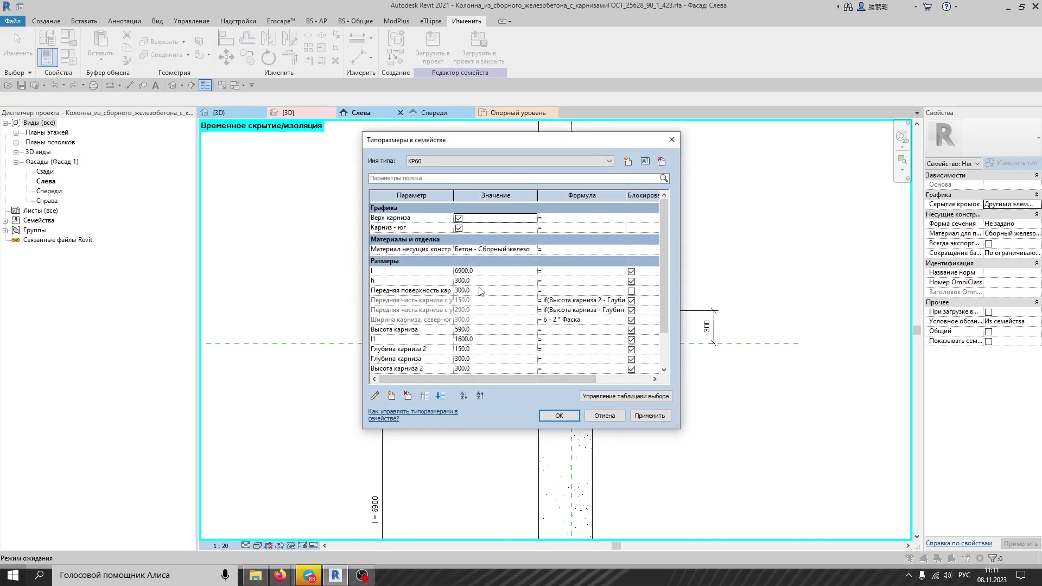
left_click(428, 291)
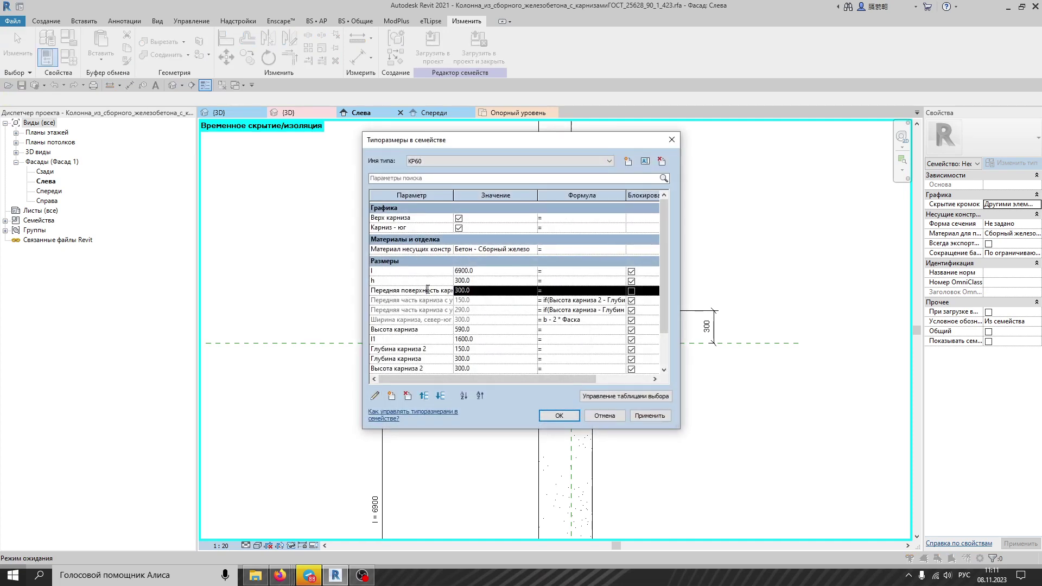
scroll(432, 355, "down", 1)
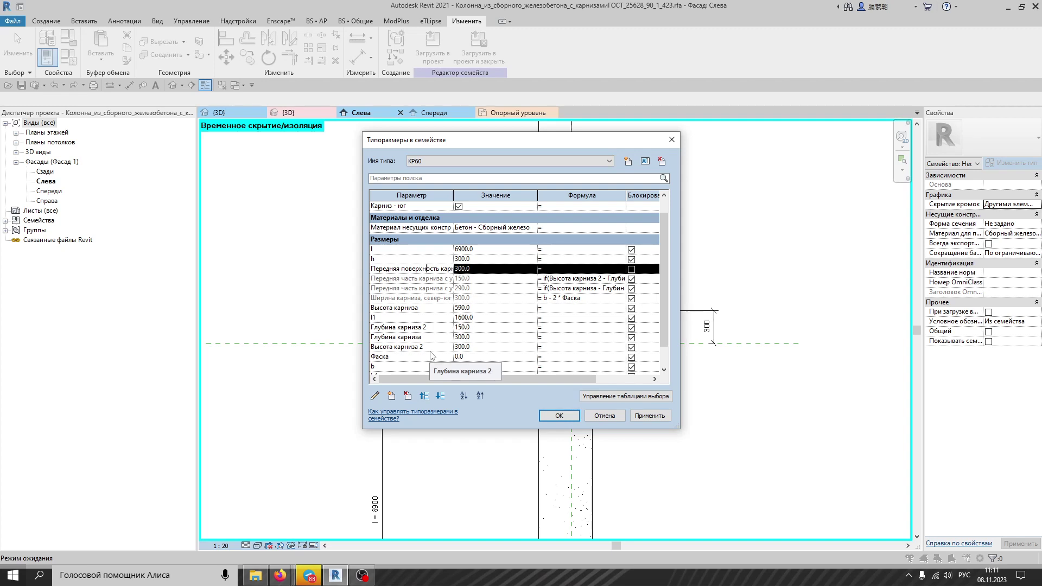
scroll(429, 336, "down", 2)
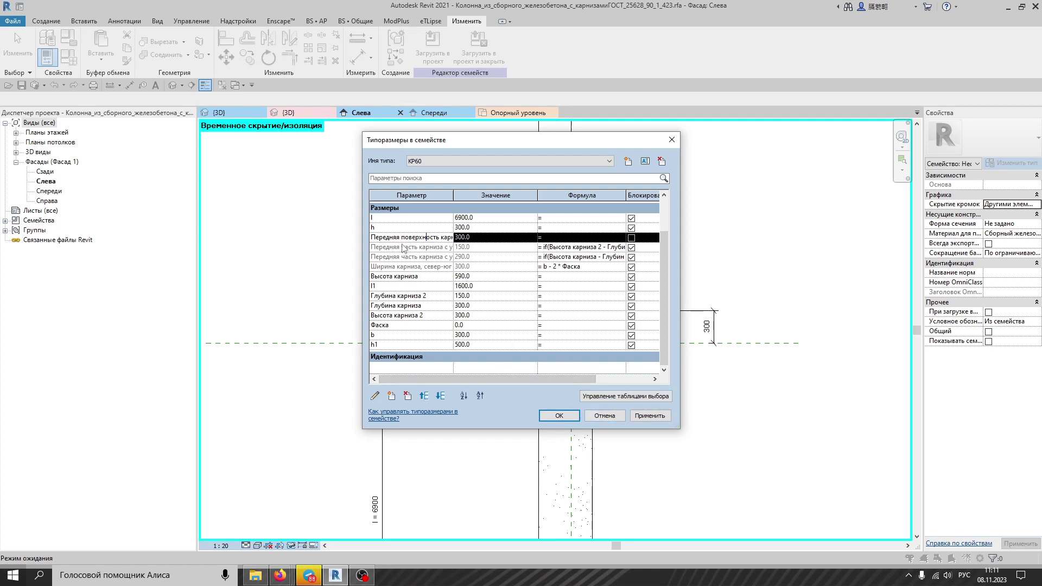
left_click(408, 396)
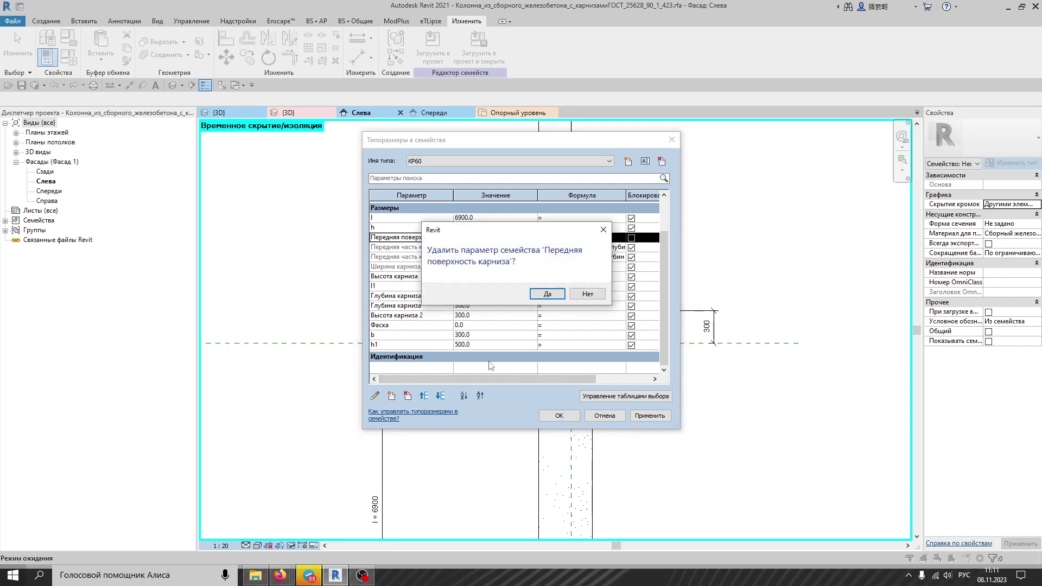
left_click(548, 294)
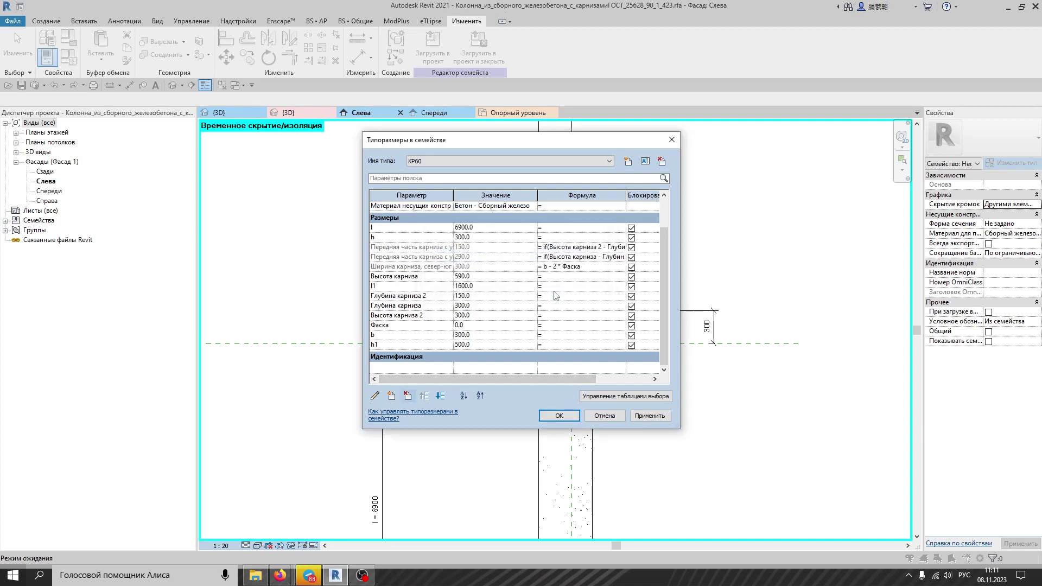
left_click(559, 416)
Step: Label the front-face dimension beside the lower cornice with the existing Передняя часть карниза с уклоном parameter
scroll(680, 337, "up", 2)
left_click(716, 324)
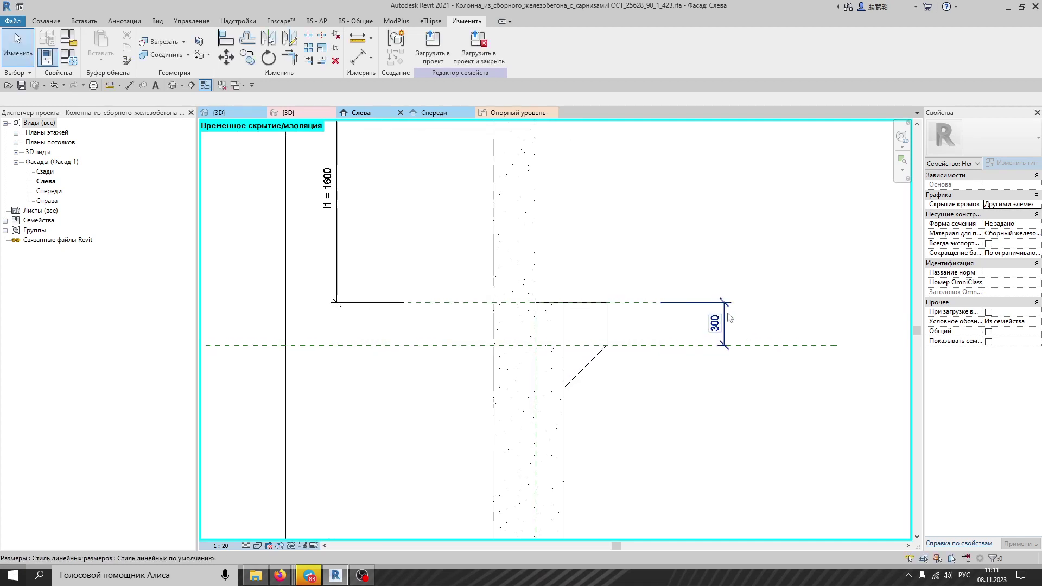
left_click(470, 46)
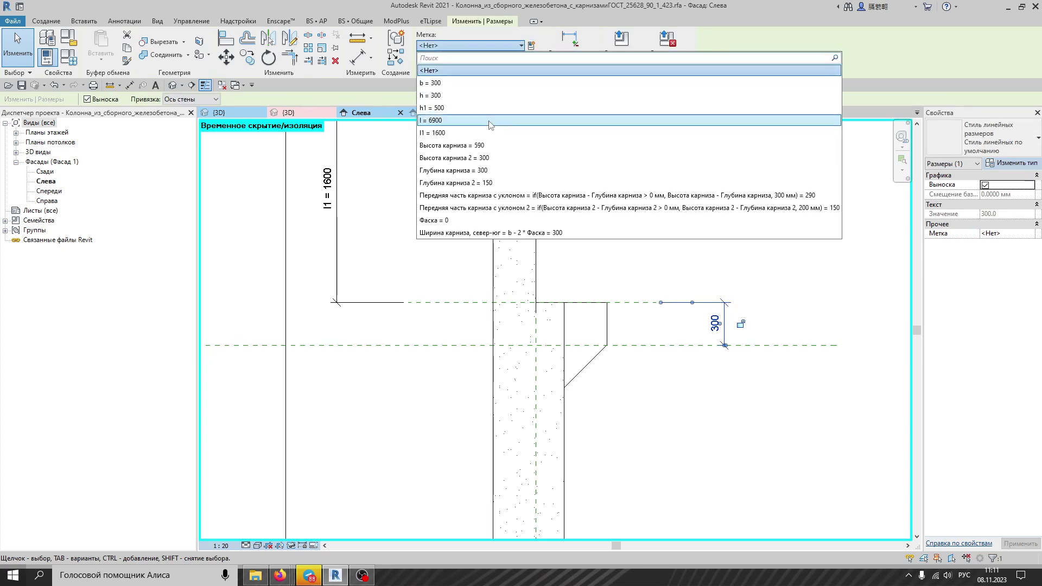
left_click(481, 195)
scroll(666, 352, "up", 5)
key("Escape")
scroll(567, 324, "down", 4)
left_click(602, 310)
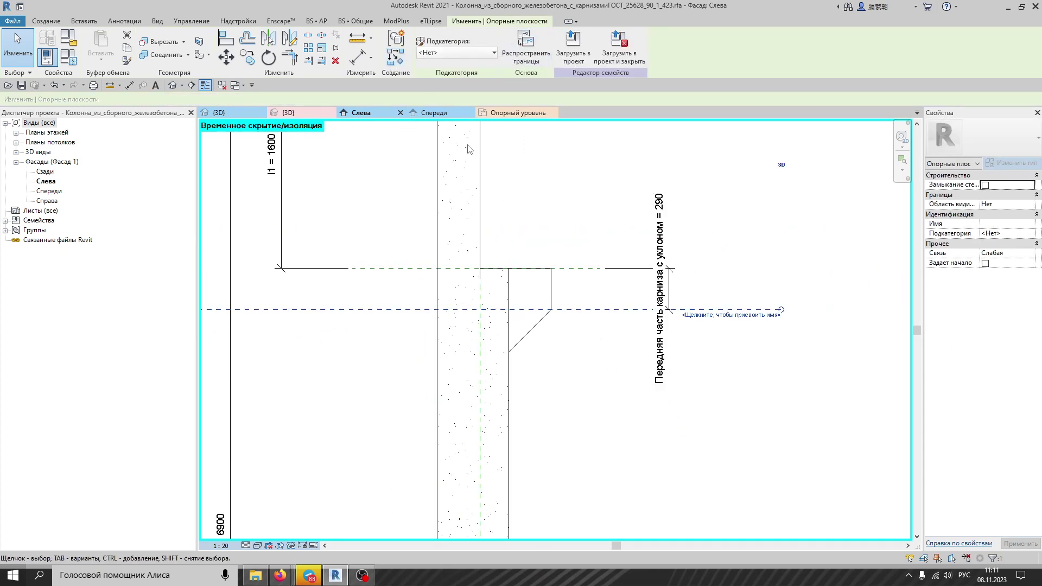
key("r")
key("p")
scroll(536, 305, "up", 2)
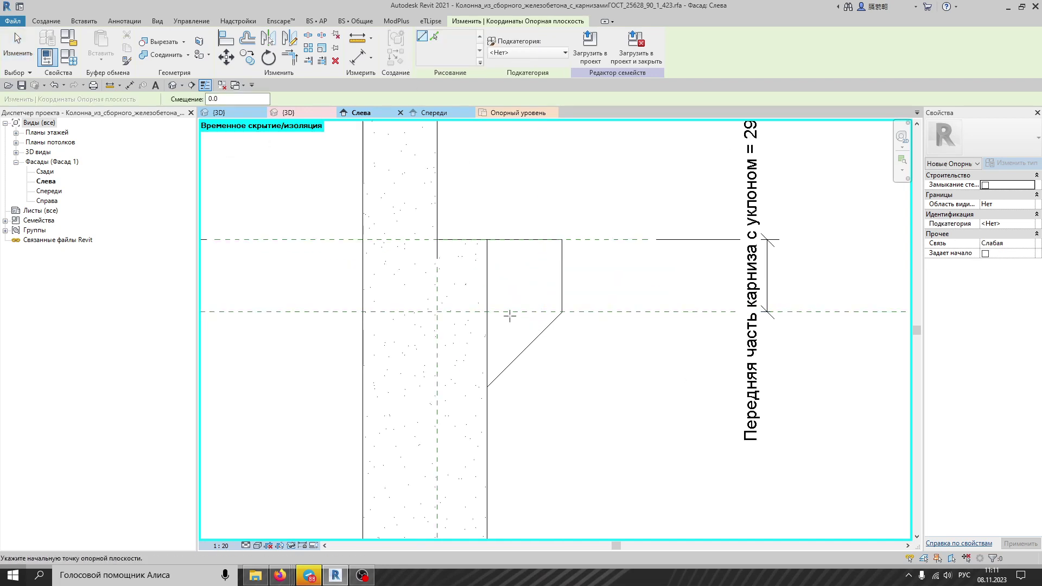
key("Escape")
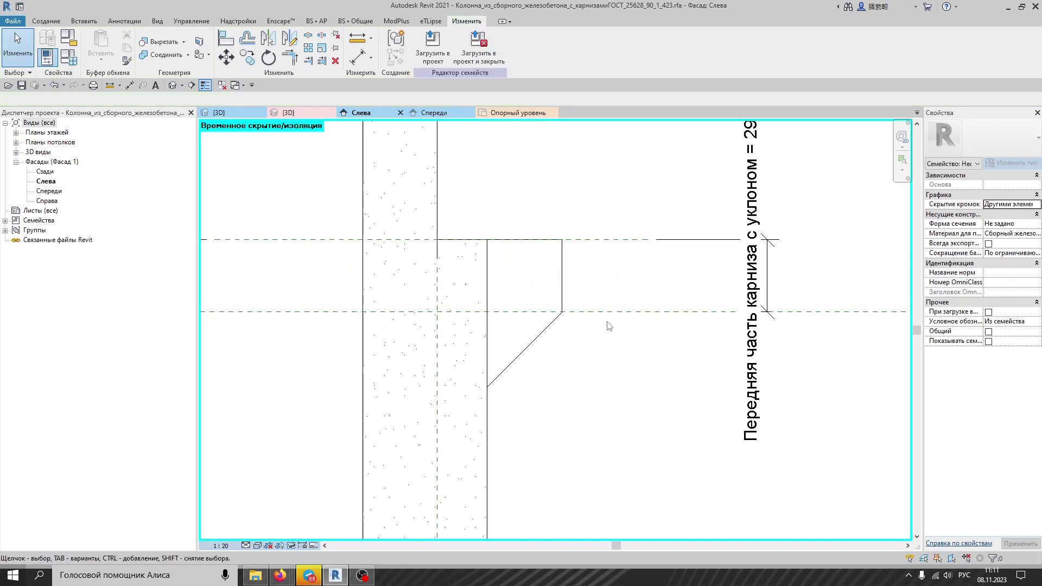
Step: Copy the reference plane at the front face's lower end about 360 mm down, to below the cornice's sloped face
left_click(608, 312)
key("c")
key("o")
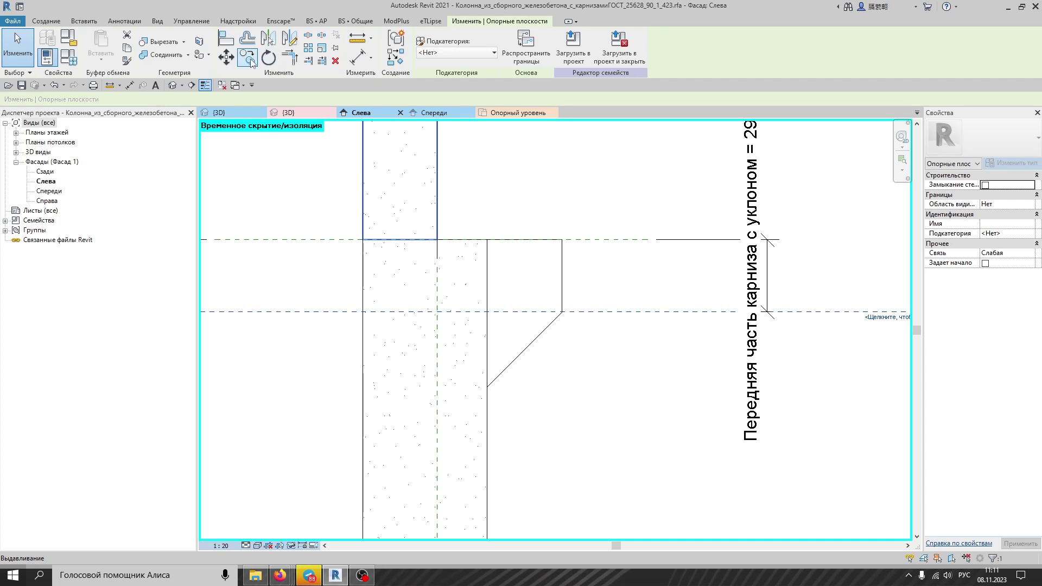
scroll(495, 310, "up", 2)
left_click(597, 314)
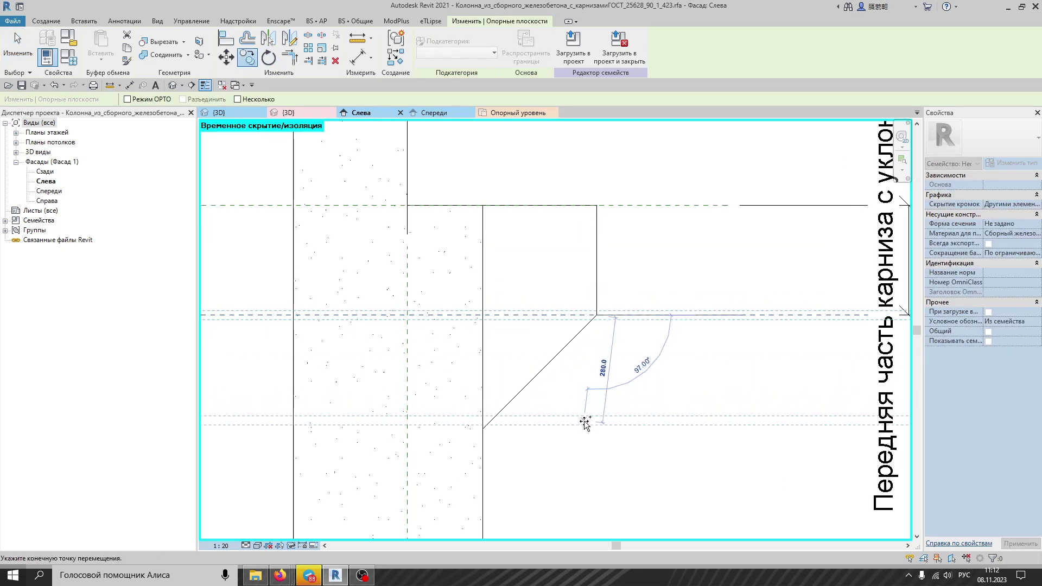
left_click(597, 446)
scroll(575, 423, "down", 3)
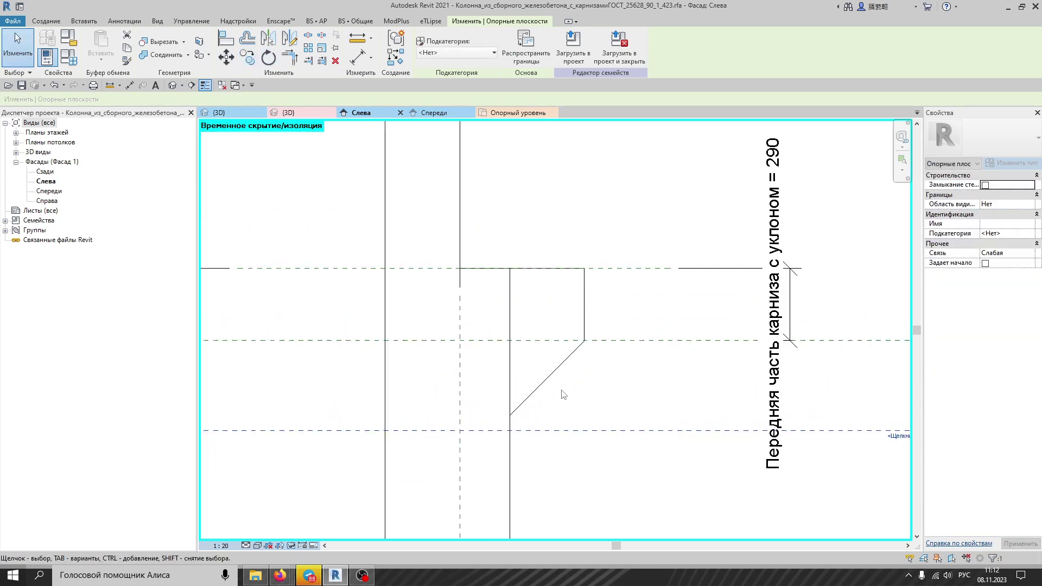
Step: Dimension the distance between the plane at the front face's lower end and its copy below
left_click(131, 85)
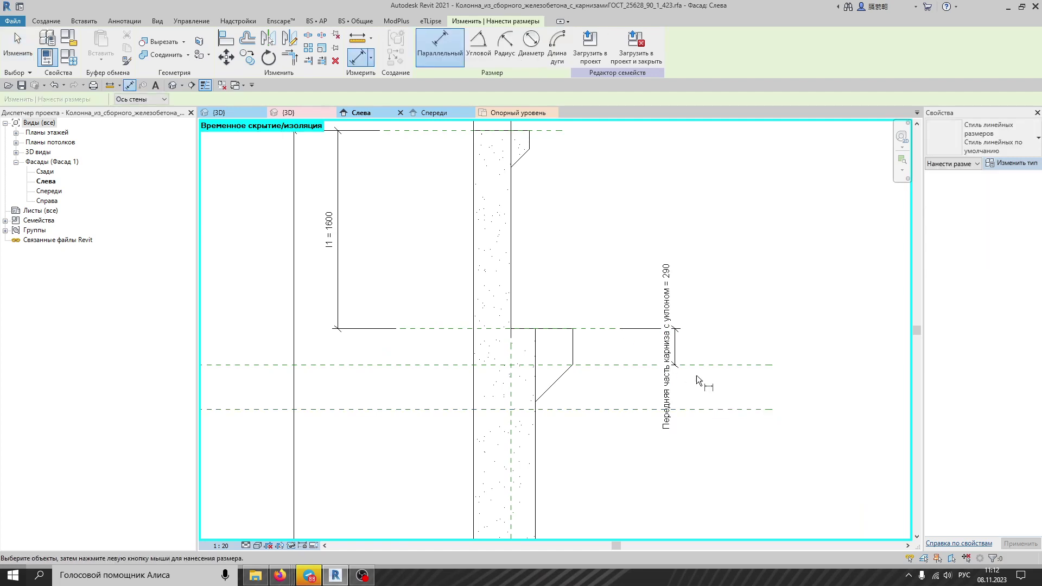
left_click(711, 365)
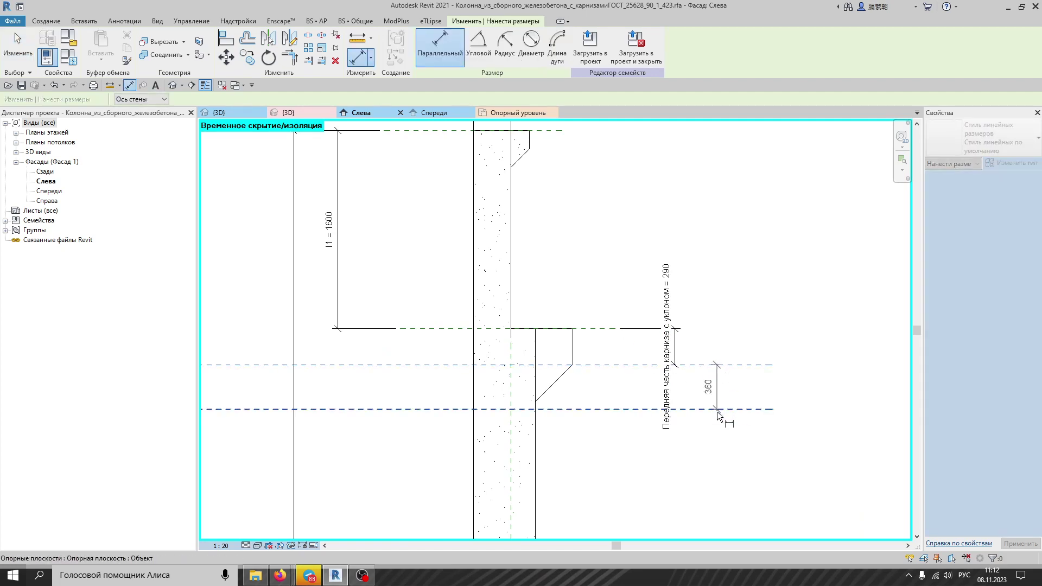
left_click(717, 410)
left_click(709, 445)
left_click(24, 57)
scroll(658, 359, "up", 3)
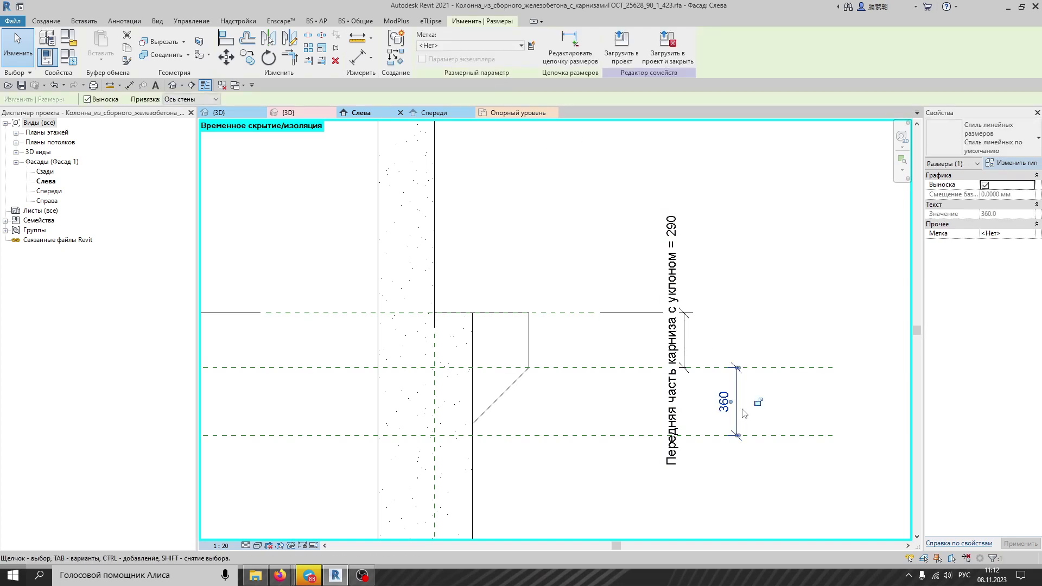
Step: Try labelling the dimension between the two lower planes with Высота карниза, and delete that dimension
left_click(520, 46)
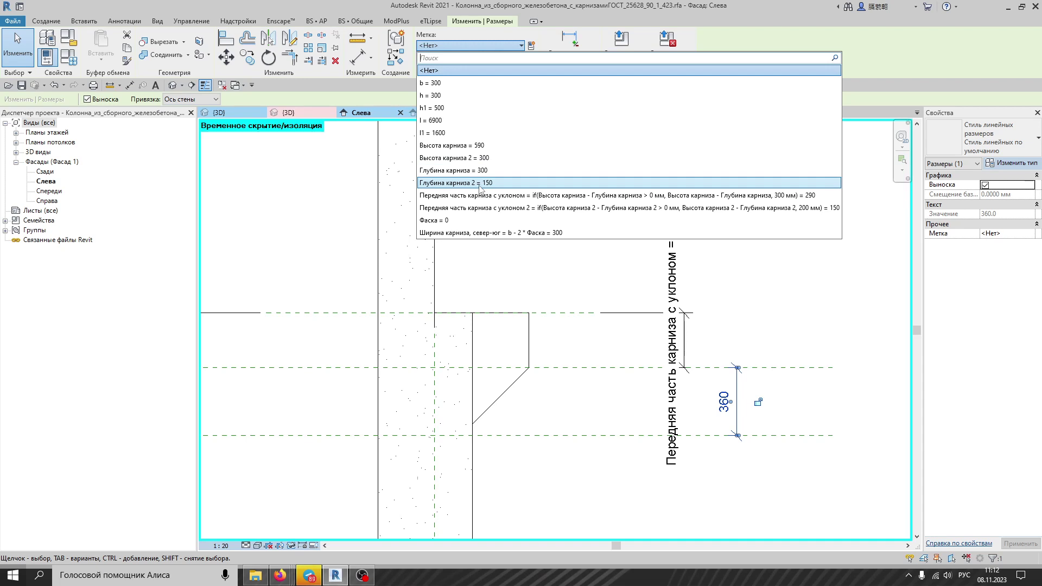
left_click(460, 145)
scroll(525, 260, "down", 2)
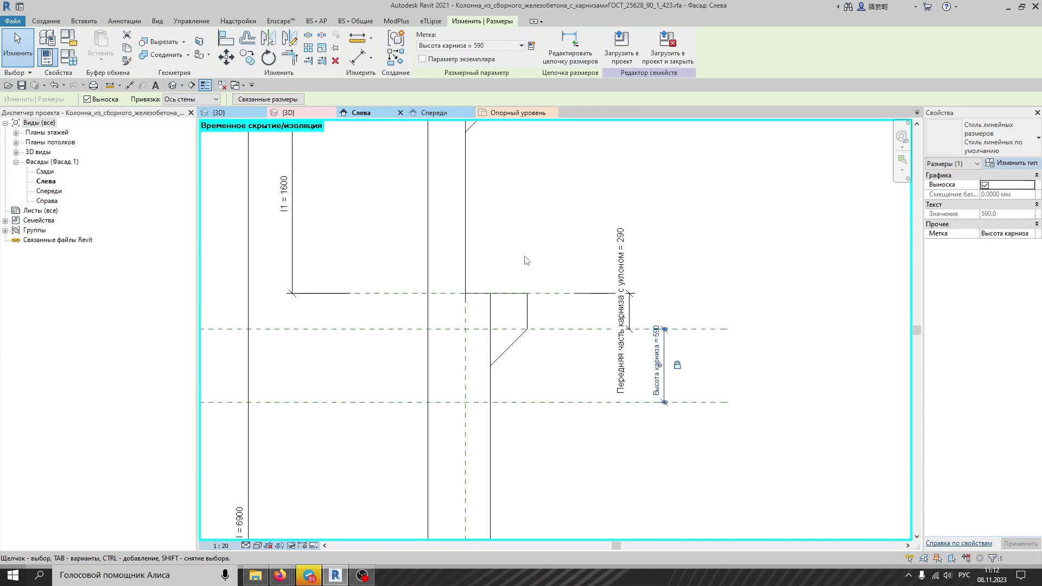
scroll(685, 353, "up", 3)
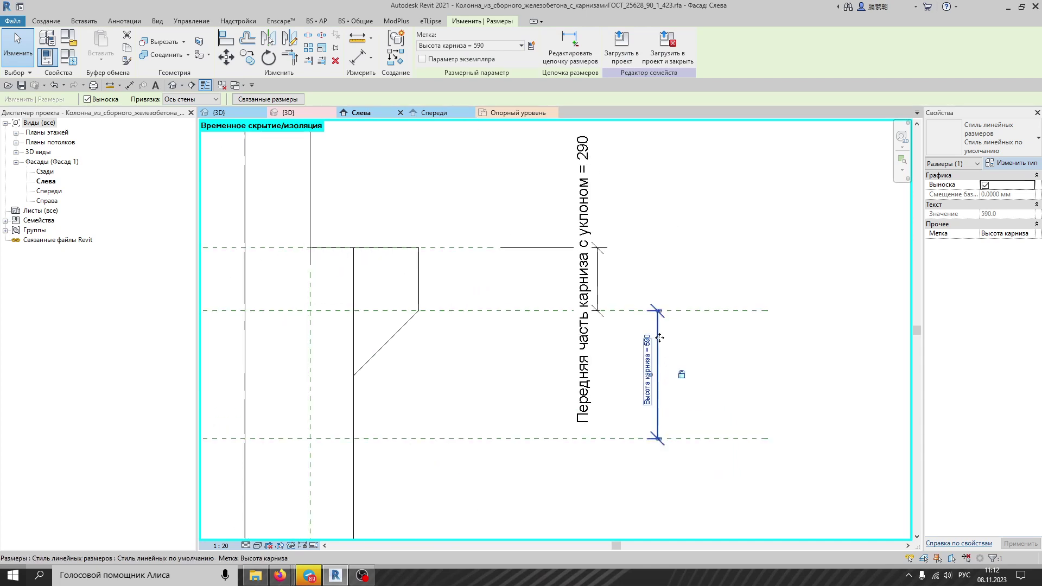
left_click(686, 351)
left_click(658, 338)
key("Delete")
Step: Dimension from the cornice's top reference plane to the lowest copied plane and label it with the Высота карниза parameter
key("d")
key("i")
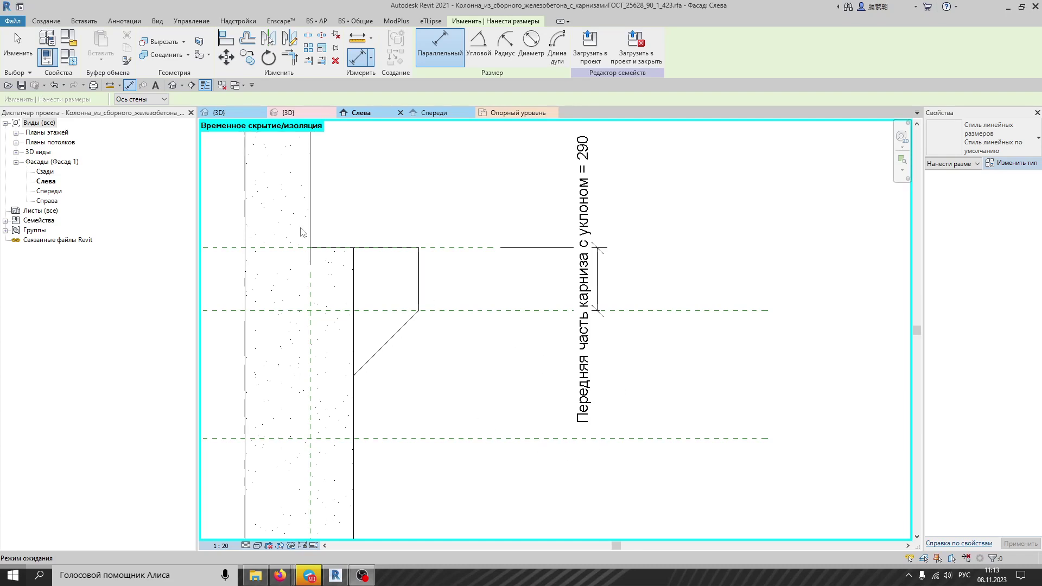
scroll(402, 253, "down", 2)
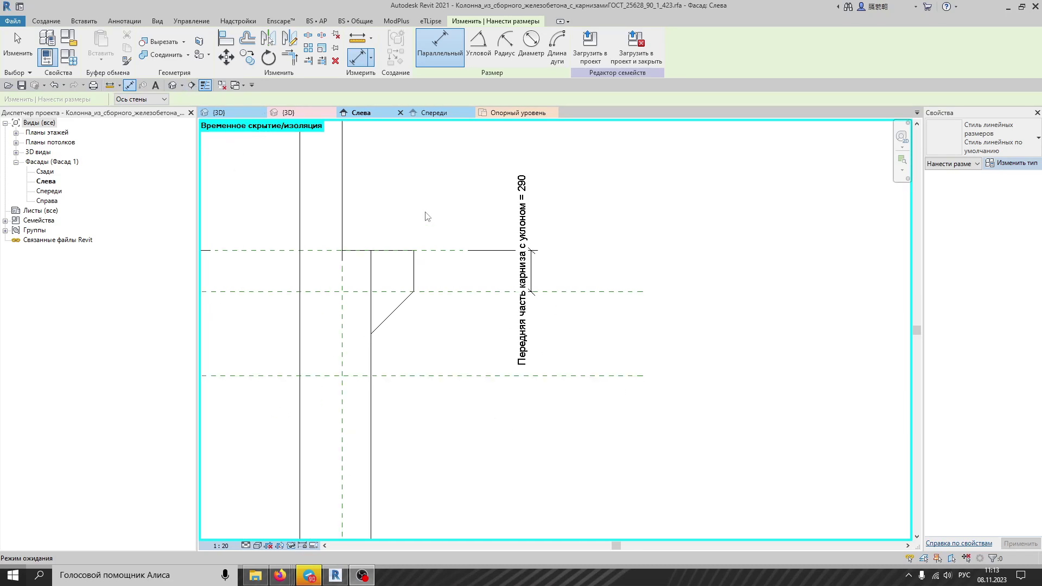
left_click(256, 250)
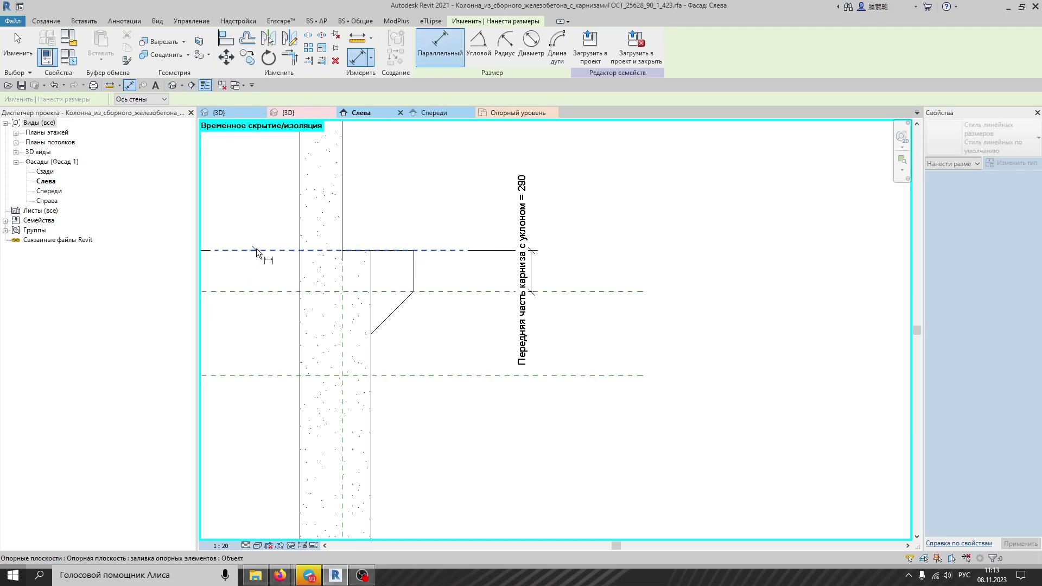
left_click(432, 376)
scroll(476, 393, "down", 2)
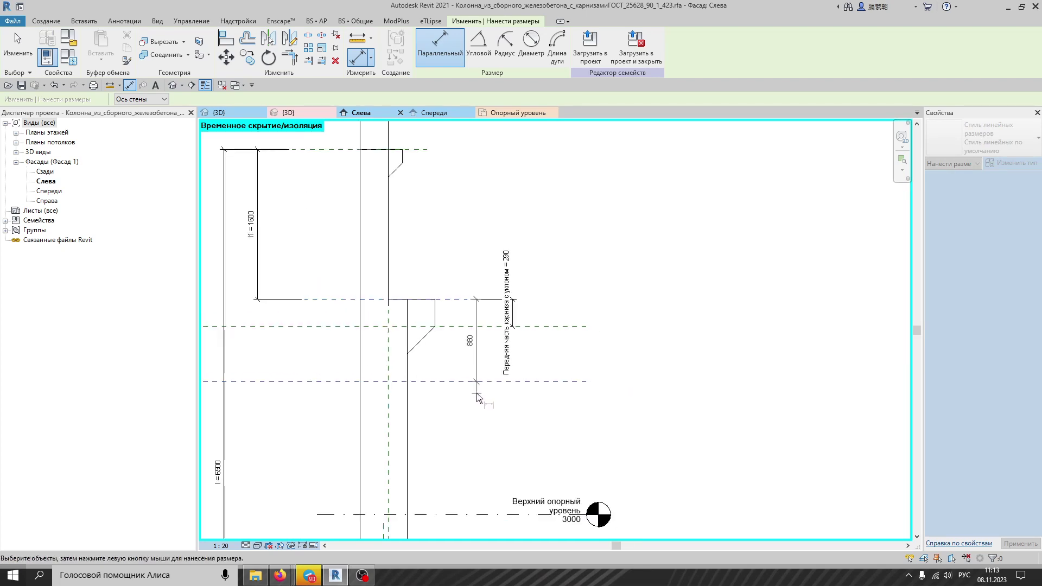
scroll(545, 402, "up", 2)
left_click(569, 402)
left_click(18, 46)
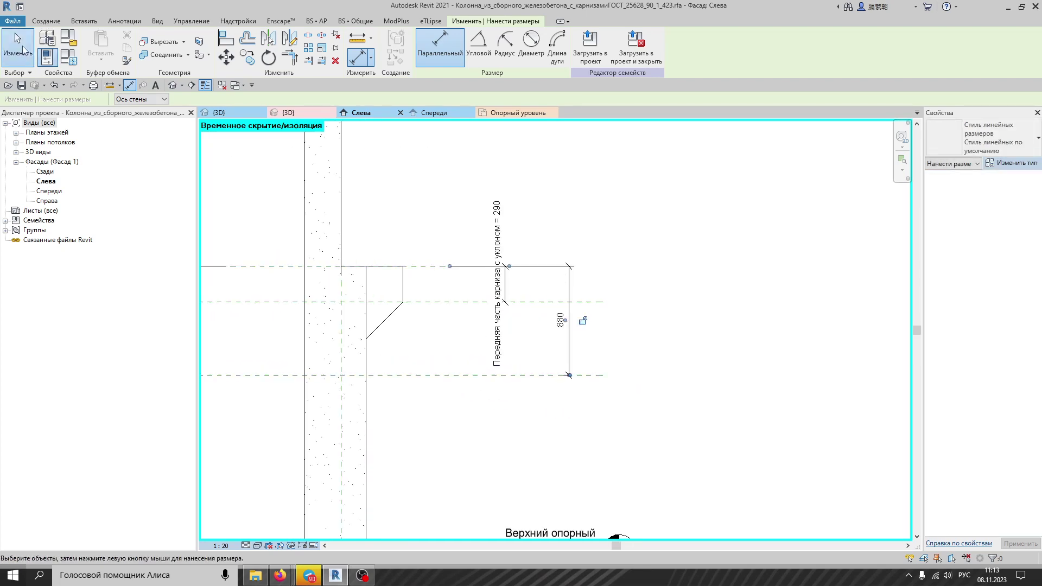
left_click(433, 47)
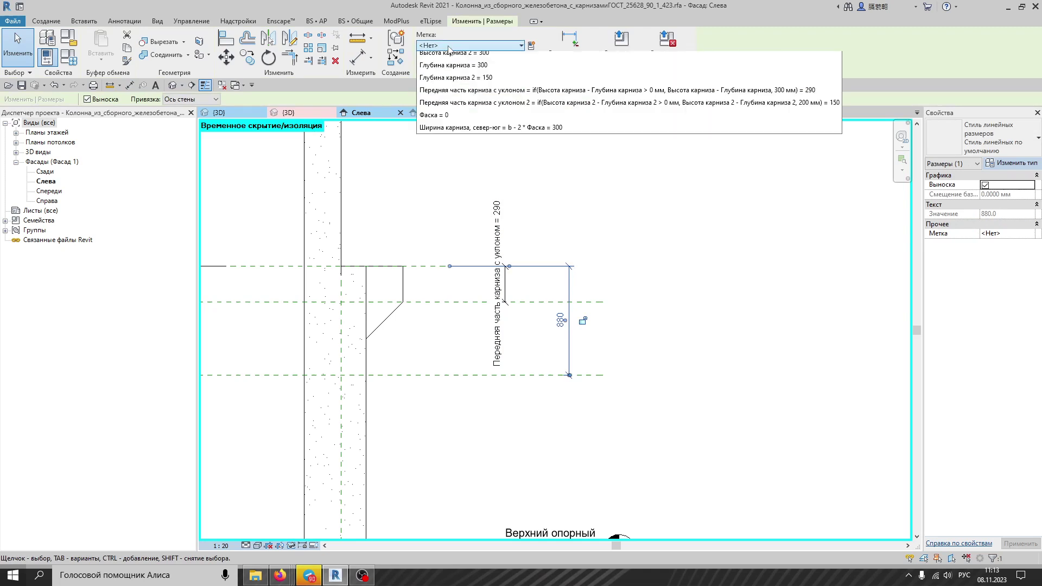
left_click(465, 146)
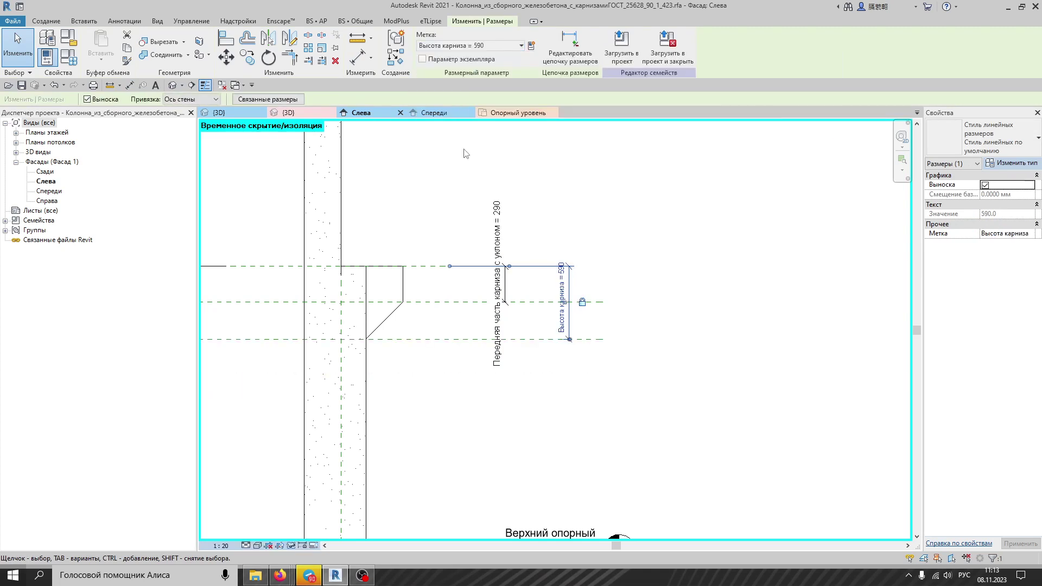
Step: In the cornice extrusion's sketch, align the lower end of the vertical line at the column face to the lowest reference plane and lock it
scroll(368, 352, "up", 4)
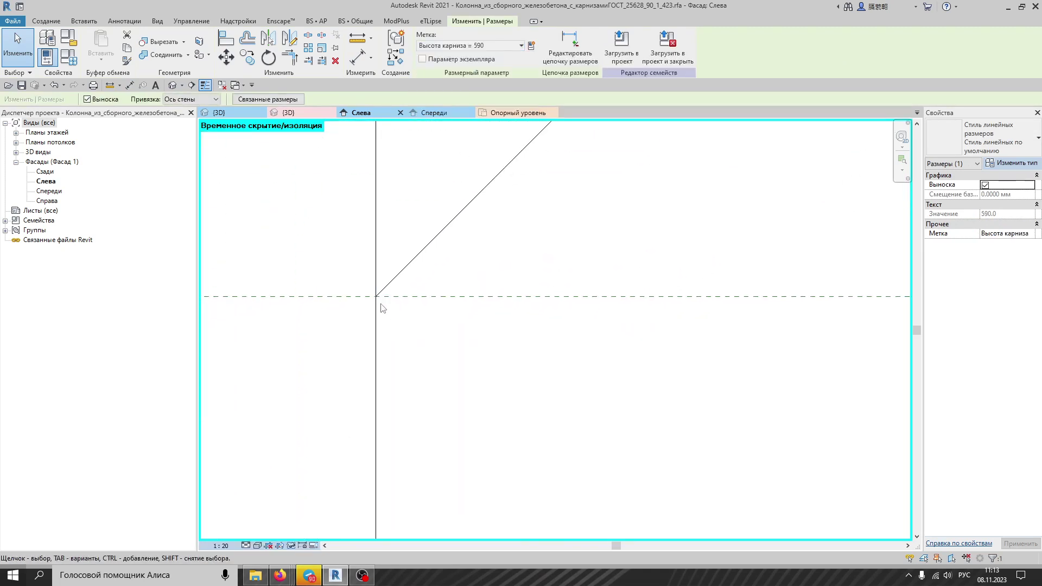
scroll(390, 311, "down", 2)
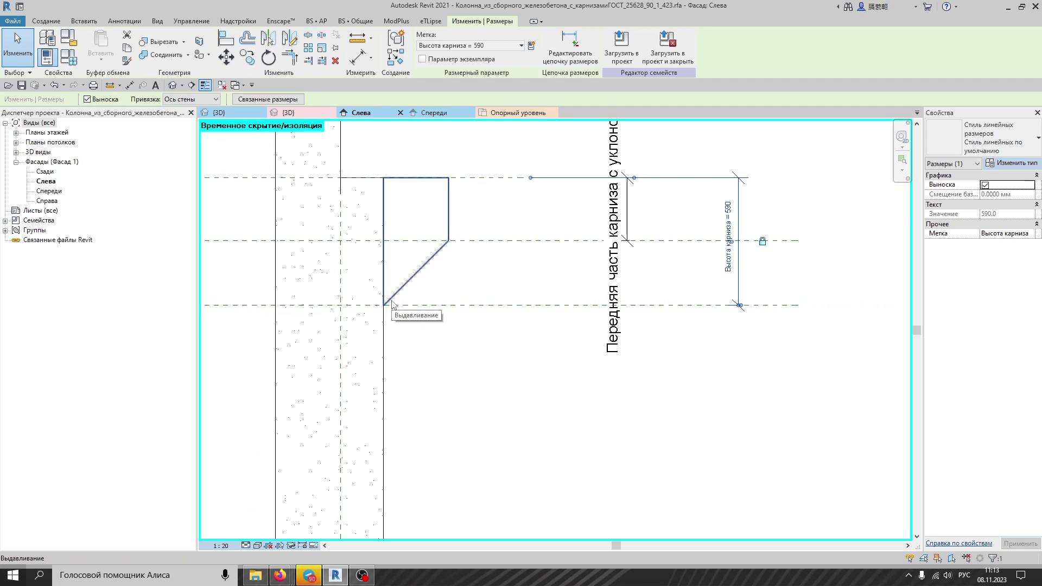
scroll(388, 296, "up", 2)
double_click(388, 293)
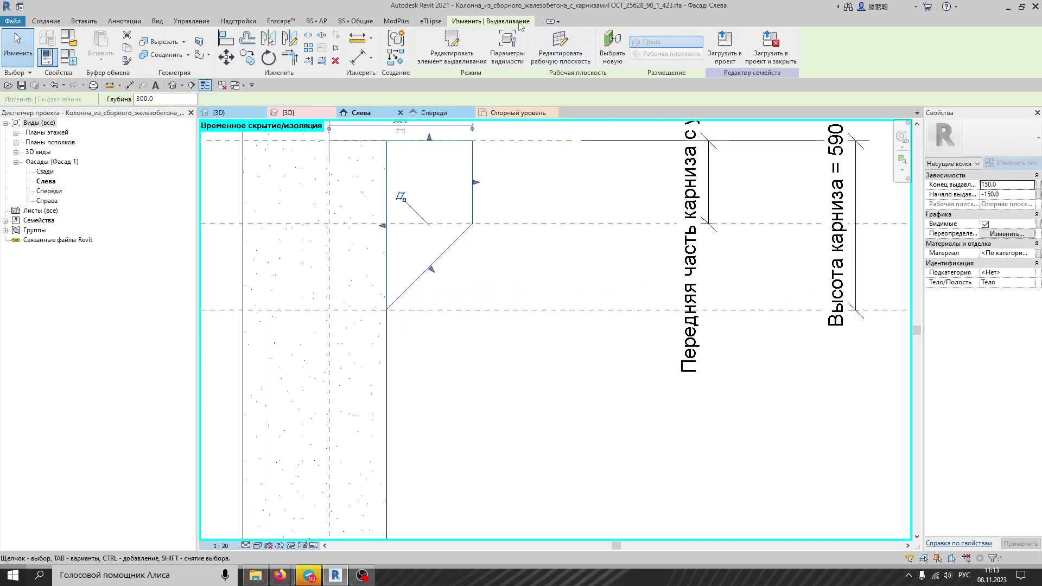
scroll(374, 309, "up", 4)
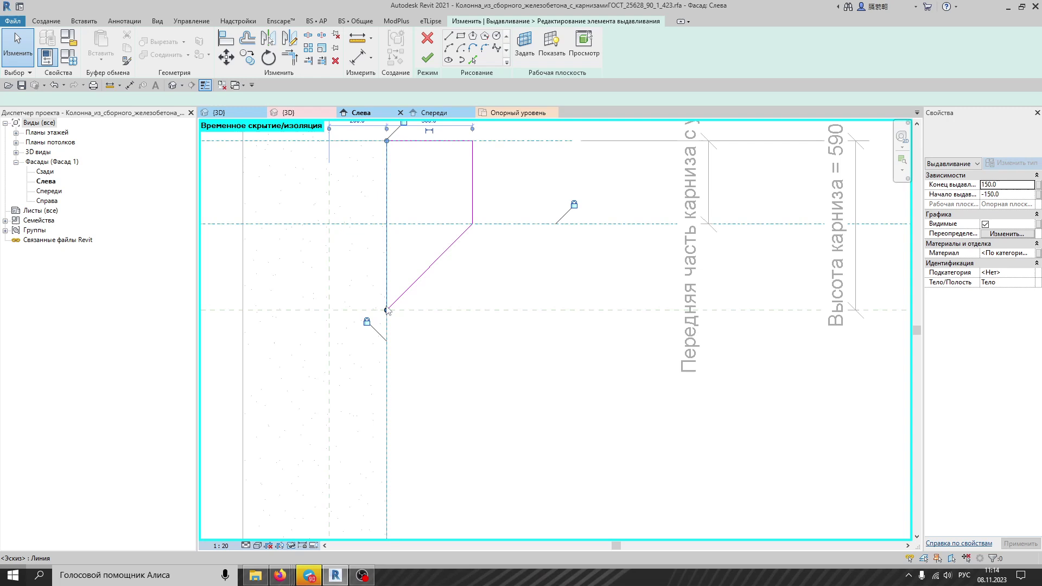
left_click(387, 274)
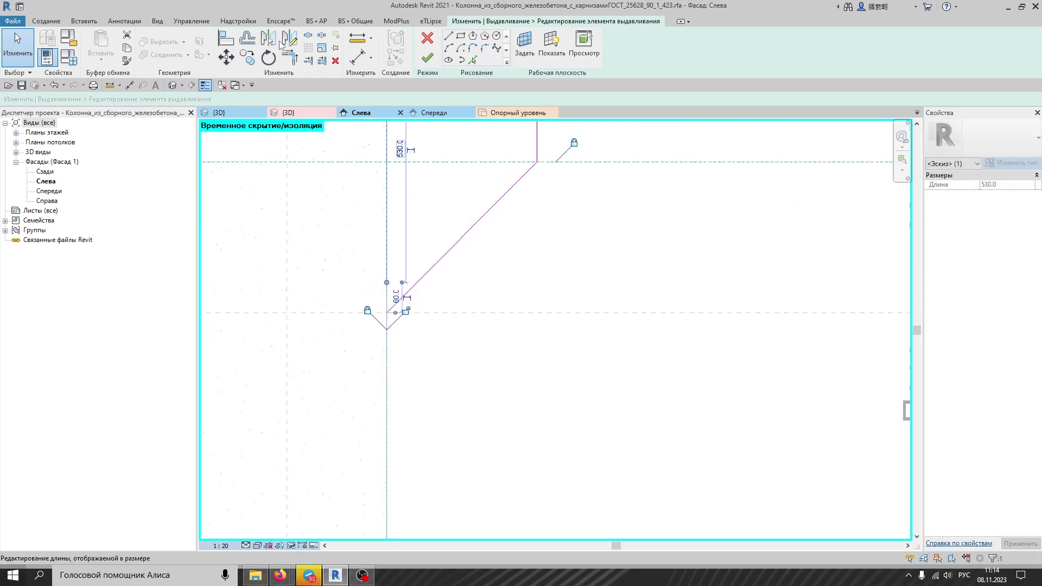
left_click(226, 38)
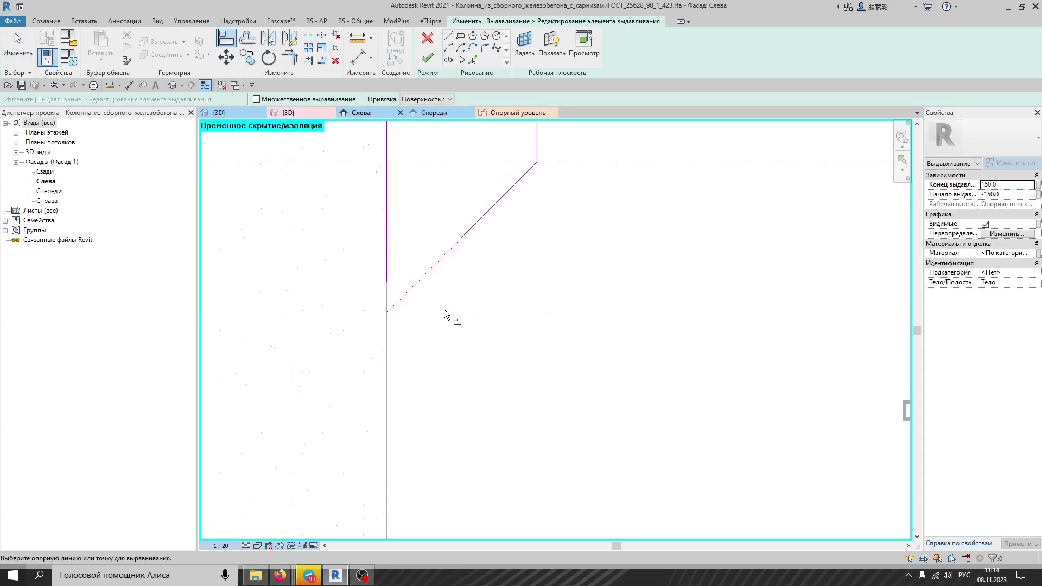
left_click(386, 280)
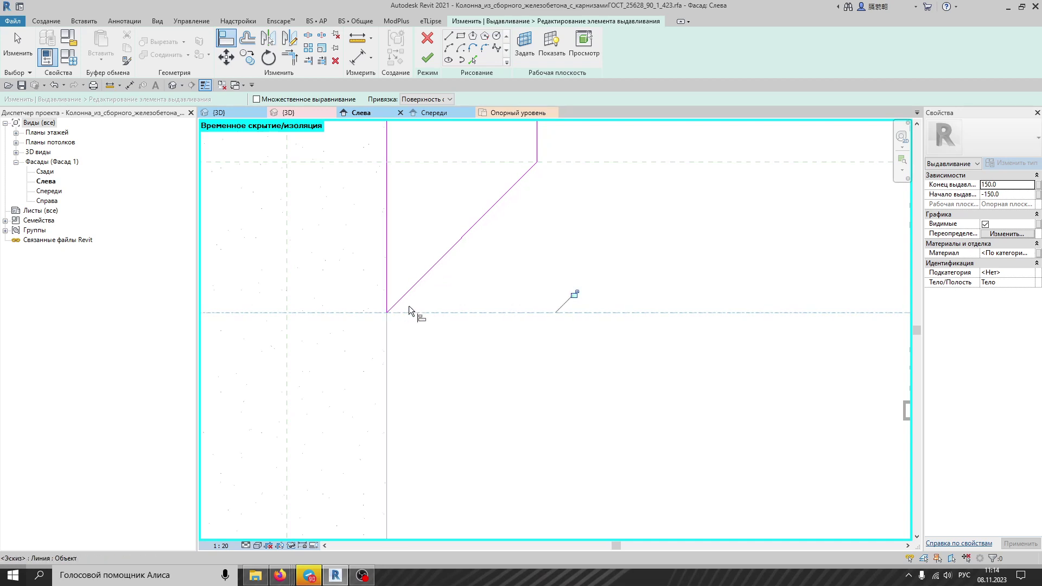
scroll(490, 309, "down", 4)
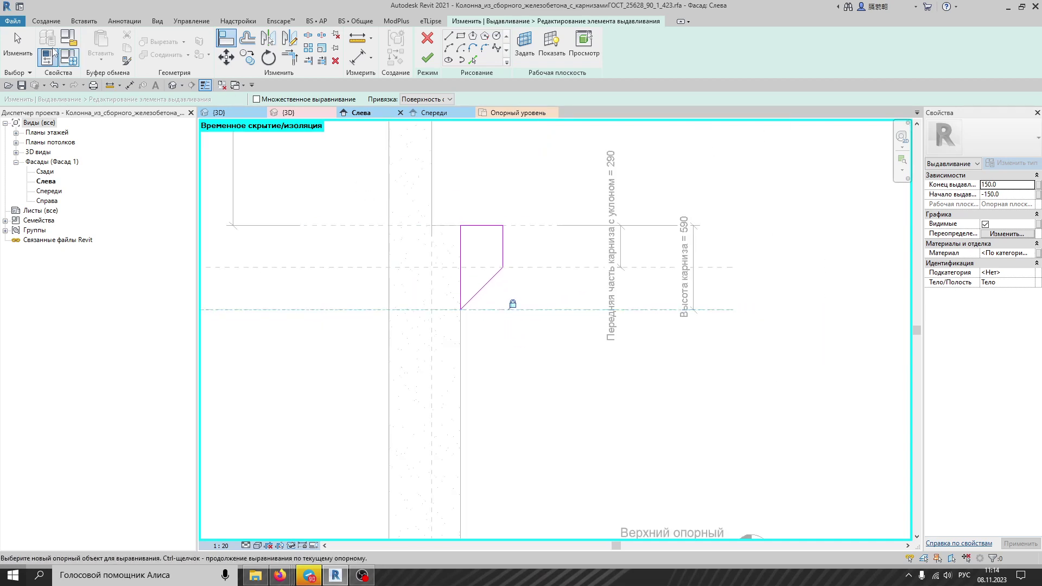
Step: Finish editing the cornice extrusion's sketch
key("Escape")
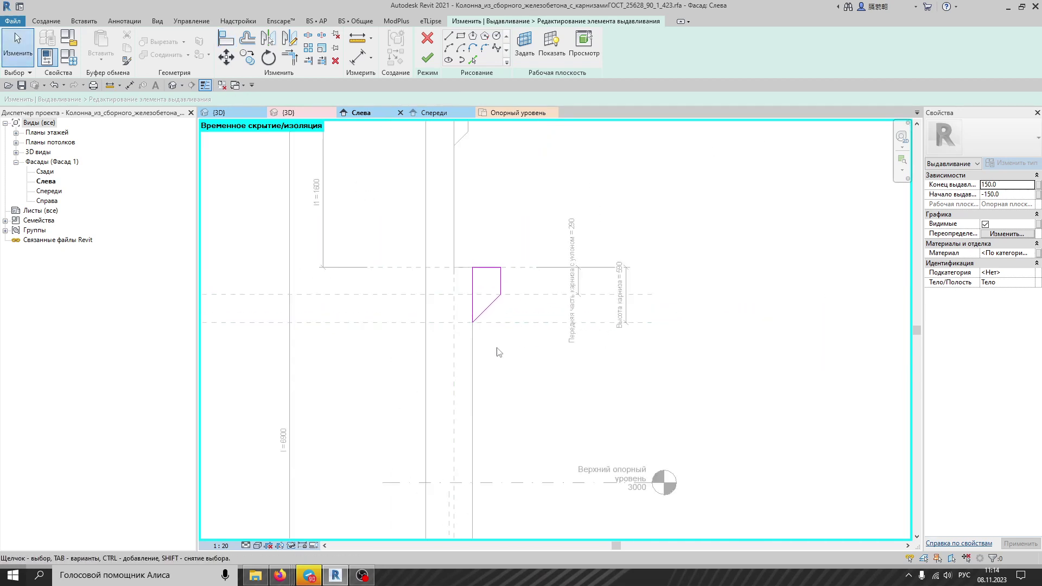
left_click(427, 57)
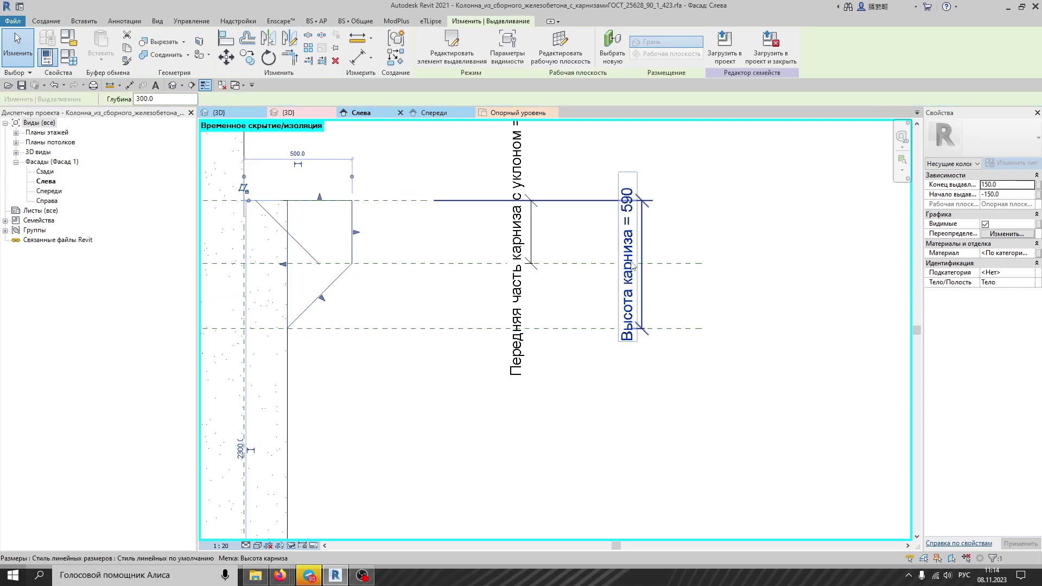
Step: Set the Высота карниза dimension to 650 to test how the cornice profile follows
scroll(631, 301, "up", 2)
left_click(631, 255)
left_click(635, 264)
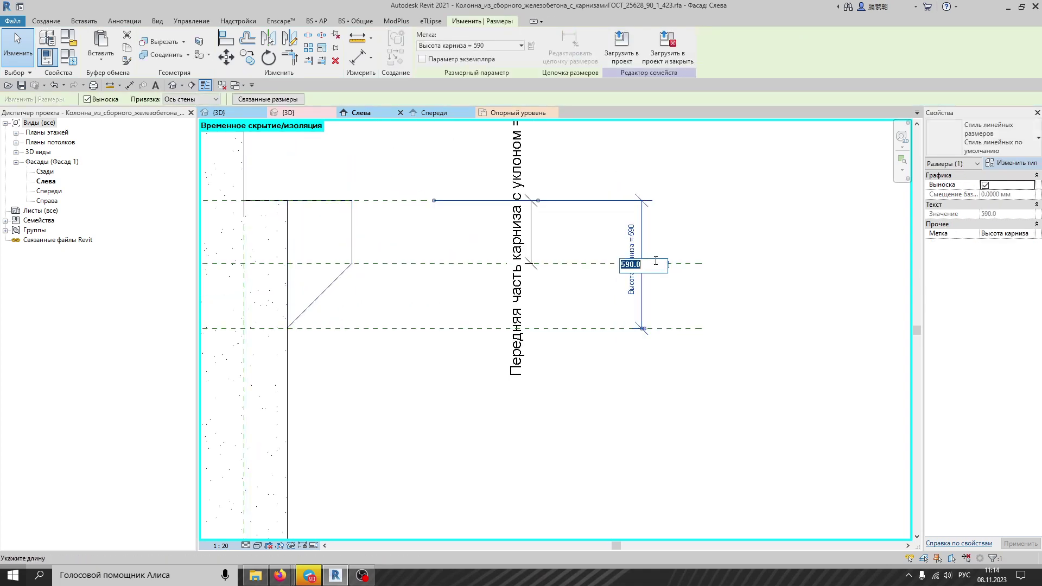
key("Return")
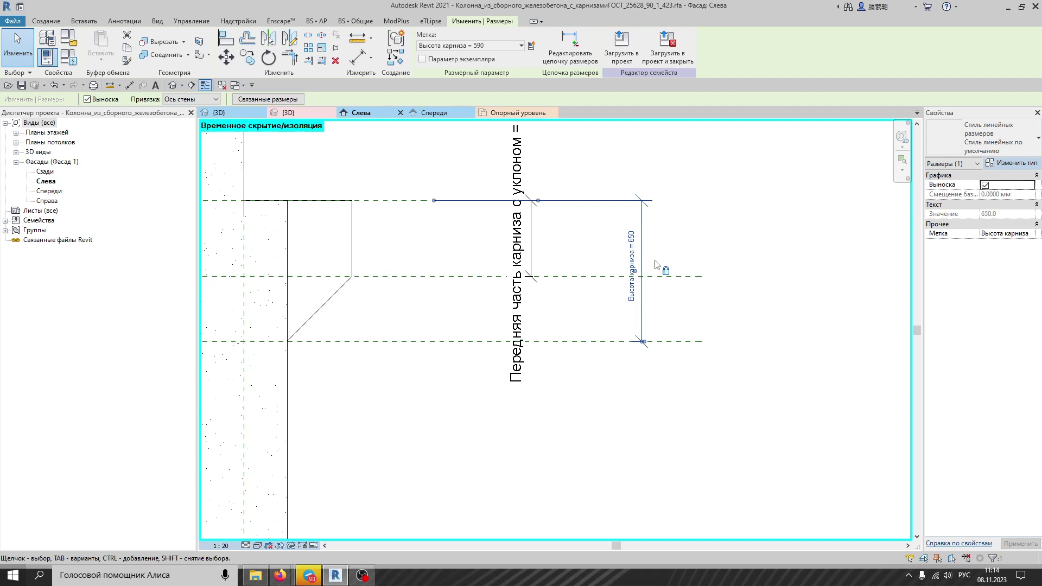
scroll(573, 292, "down", 4)
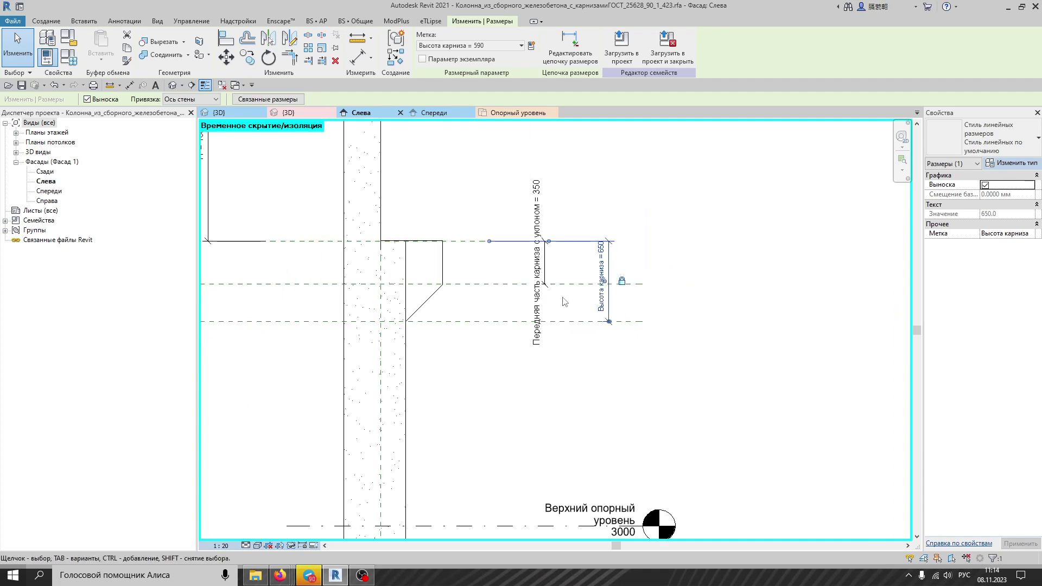
scroll(536, 300, "up", 3)
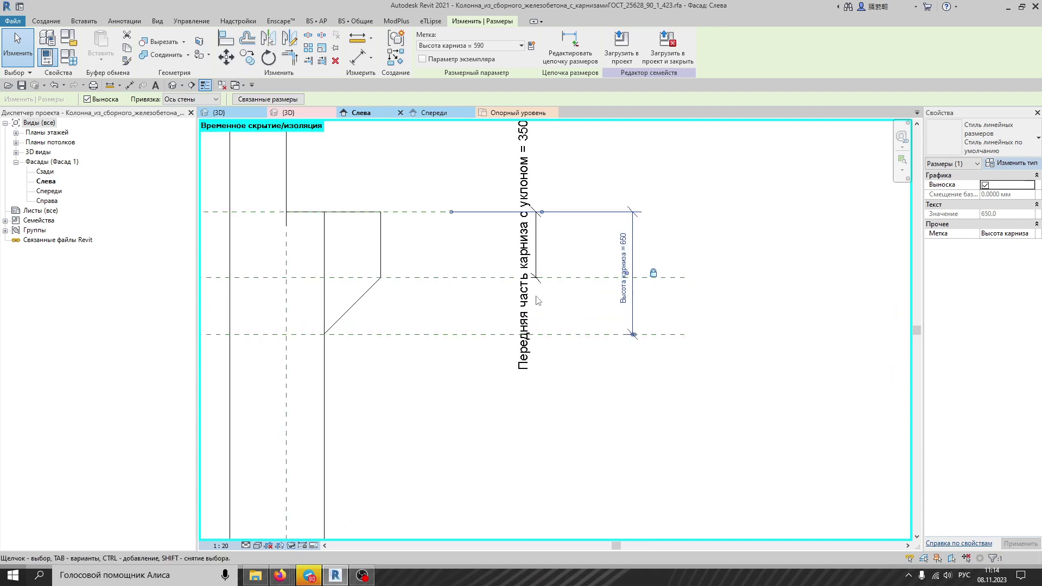
Step: Examine the Передняя часть карниза с уклоном dimension and how the cornice's front face follows the changed height
left_click(529, 185)
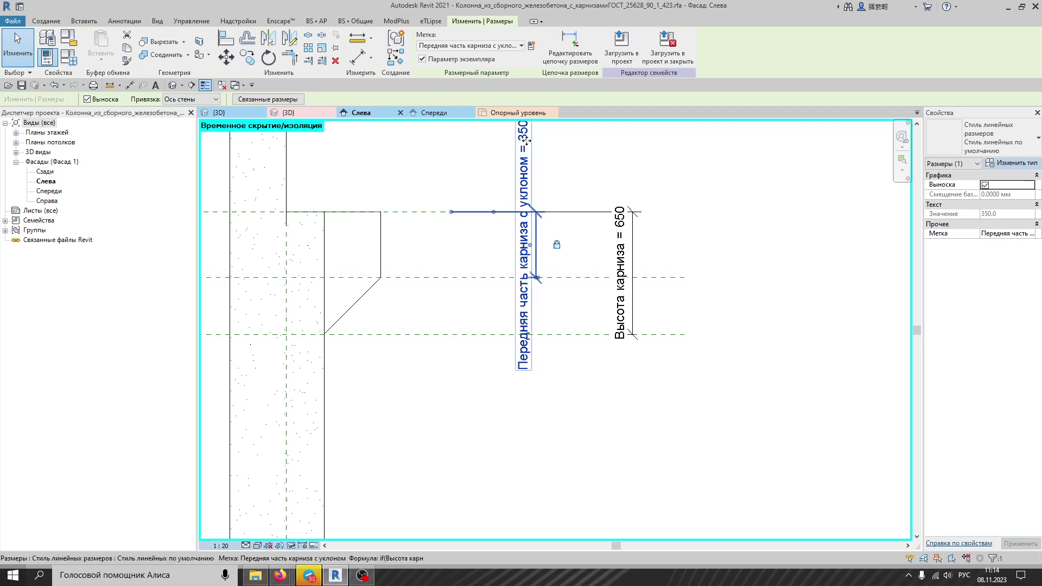
scroll(523, 142, "down", 2)
key("Escape")
scroll(501, 243, "up", 1)
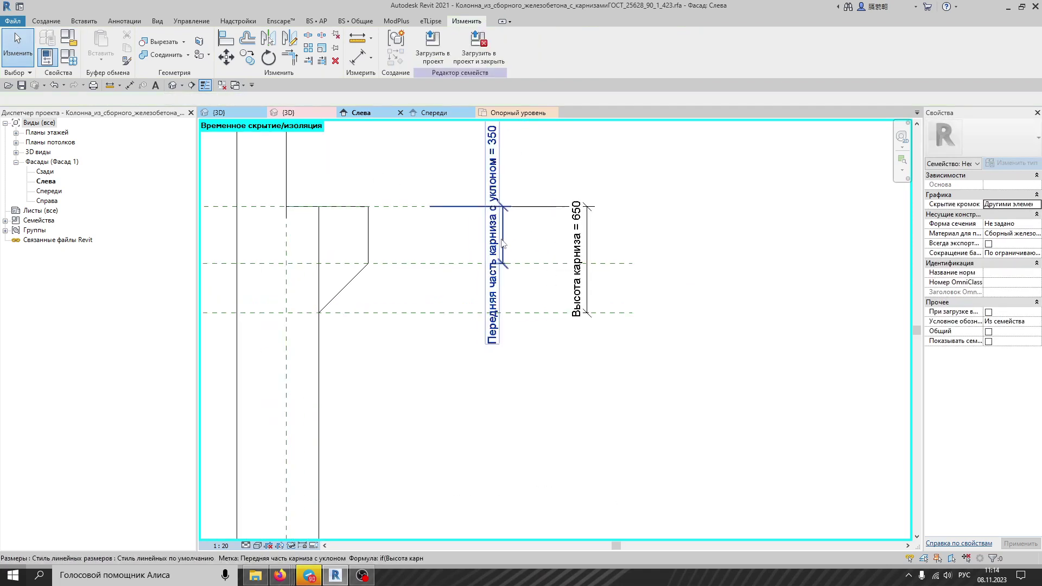
left_click(501, 243)
scroll(498, 221, "down", 2)
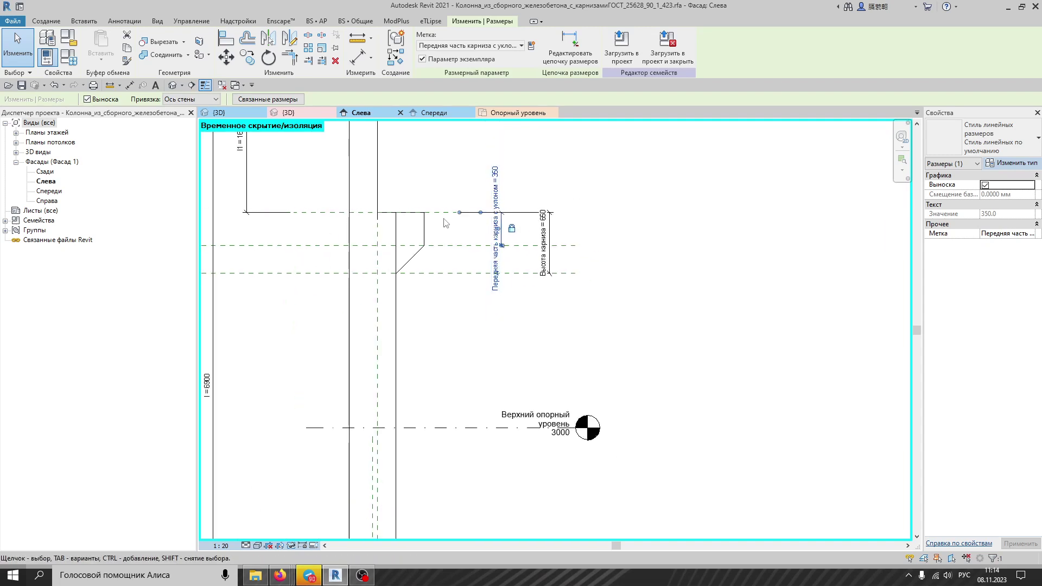
scroll(497, 221, "up", 2)
scroll(551, 266, "down", 1)
scroll(551, 266, "up", 2)
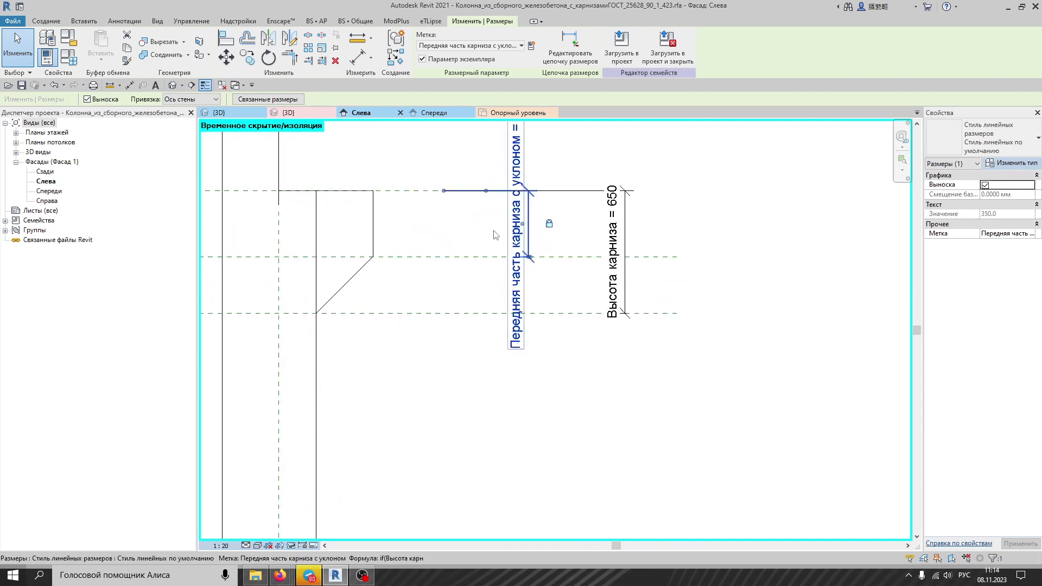
scroll(537, 238, "down", 2)
scroll(558, 244, "up", 1)
scroll(558, 242, "down", 2)
scroll(557, 238, "up", 2)
Step: Set the Высота карниза dimension to 590
left_click(559, 231)
left_click(558, 225)
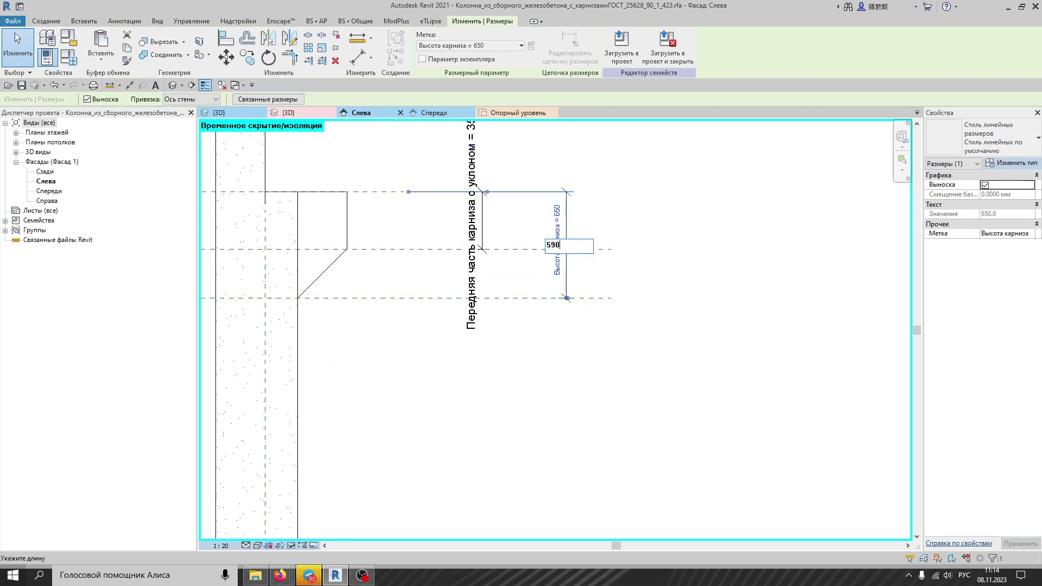
key("Return")
scroll(558, 228, "down", 2)
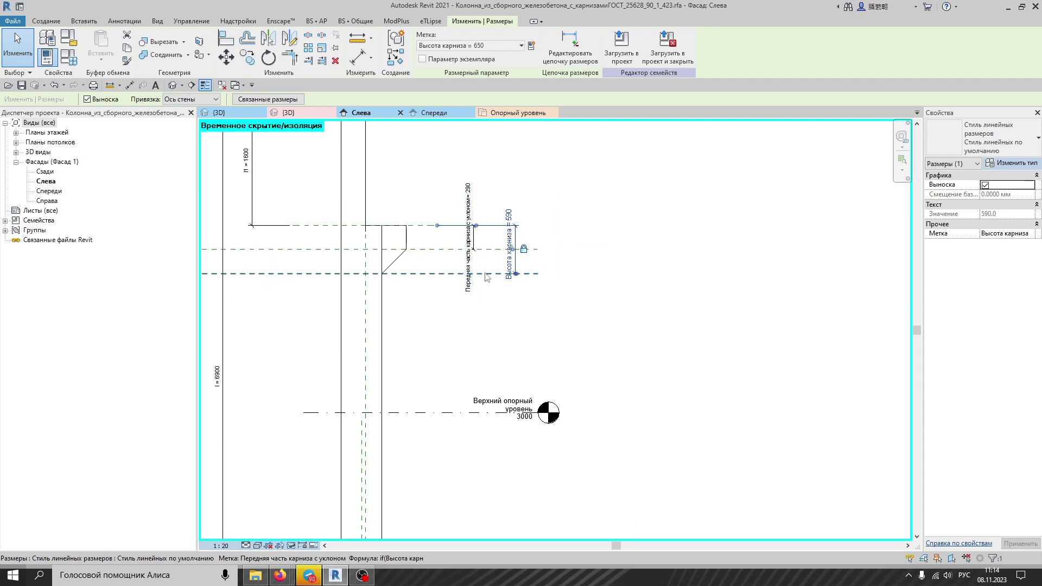
left_click(435, 318)
scroll(435, 319, "up", 2)
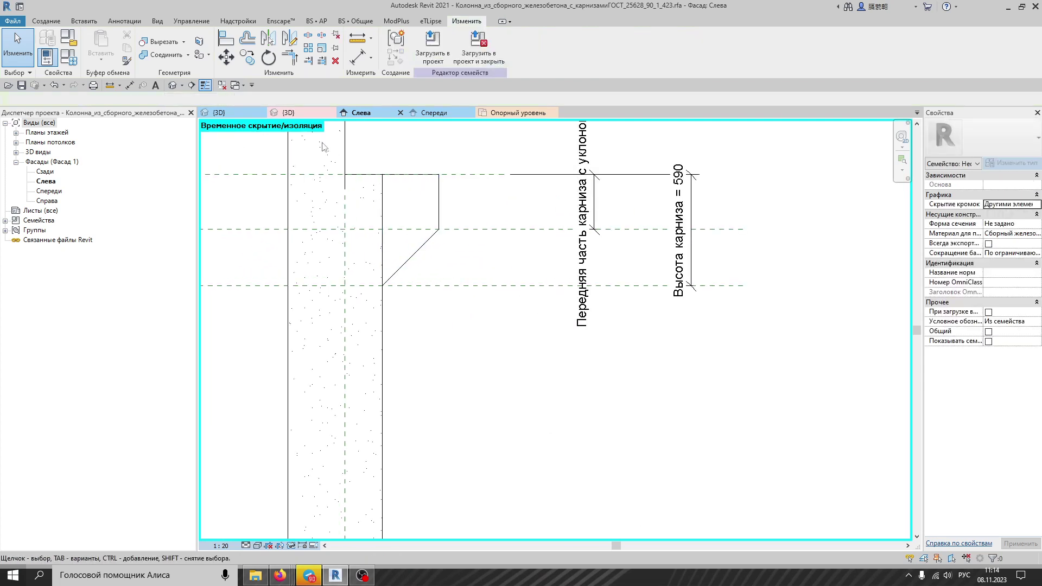
Step: Try to join the geometry of the cornice at the ledge with the column in the 3D view
left_click(163, 54)
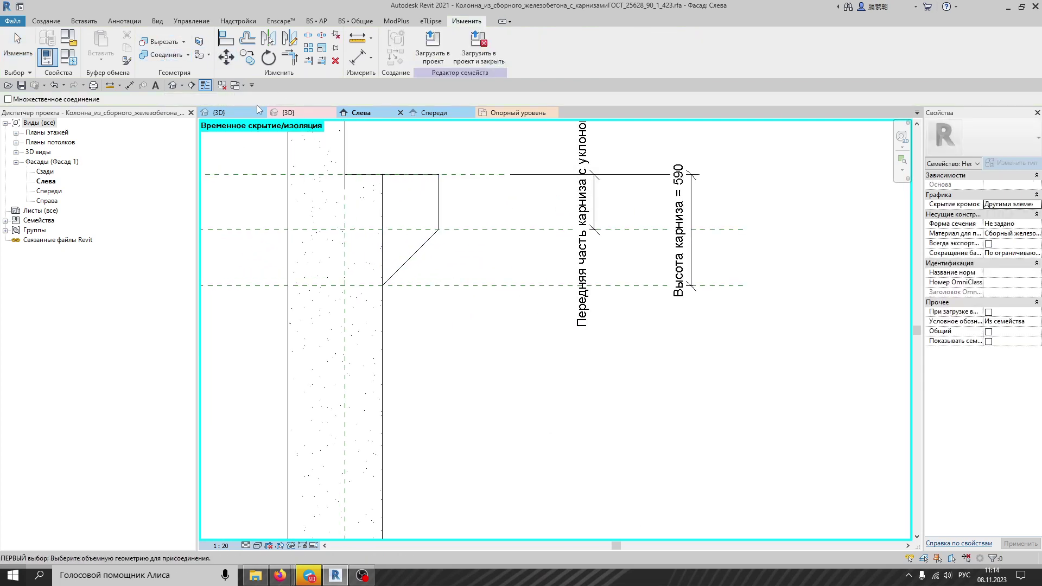
left_click(220, 113)
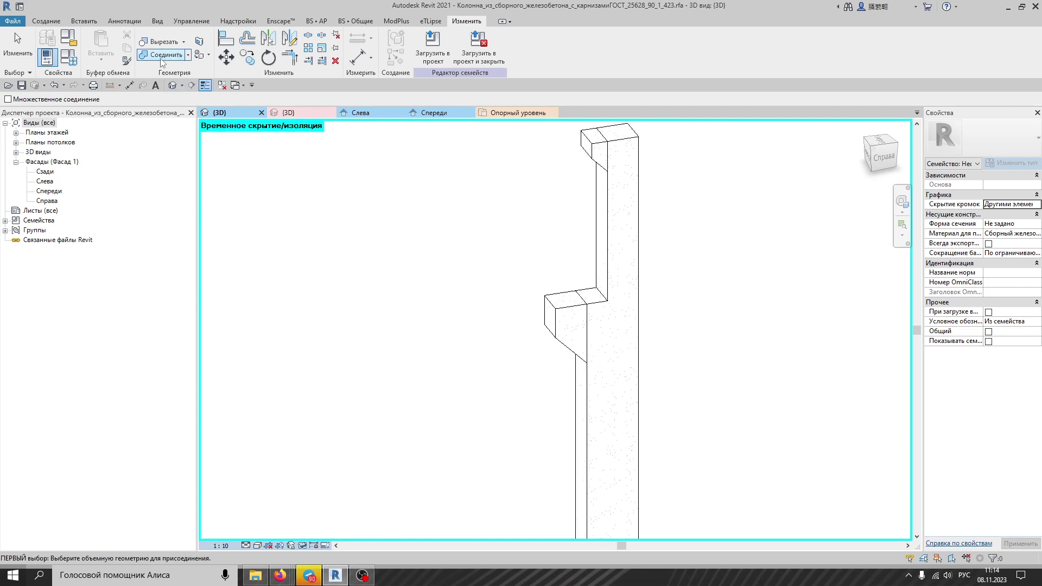
scroll(582, 344, "up", 2)
left_click(548, 304)
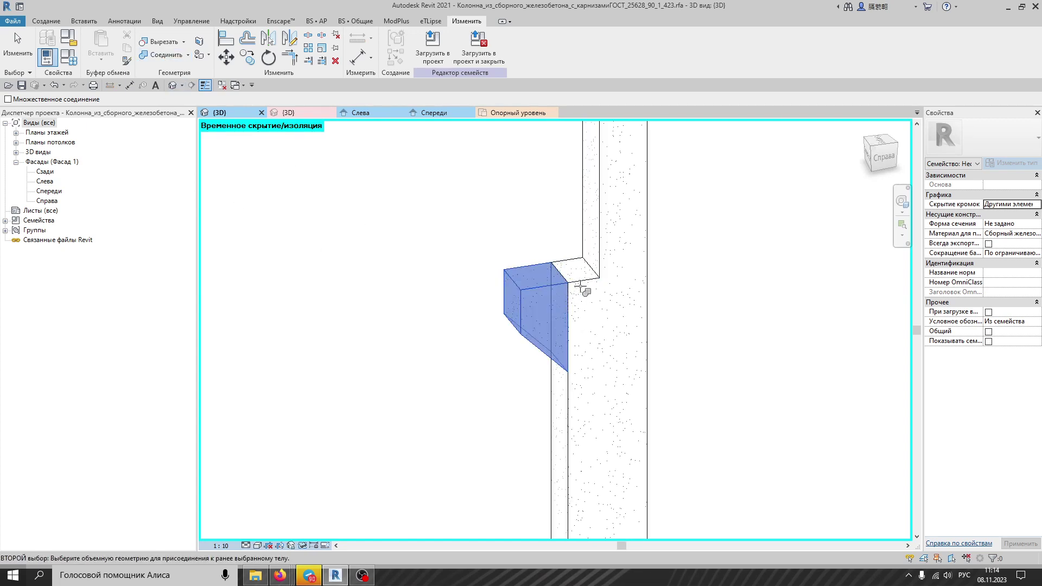
left_click(573, 279)
scroll(570, 281, "down", 2)
left_click(562, 286)
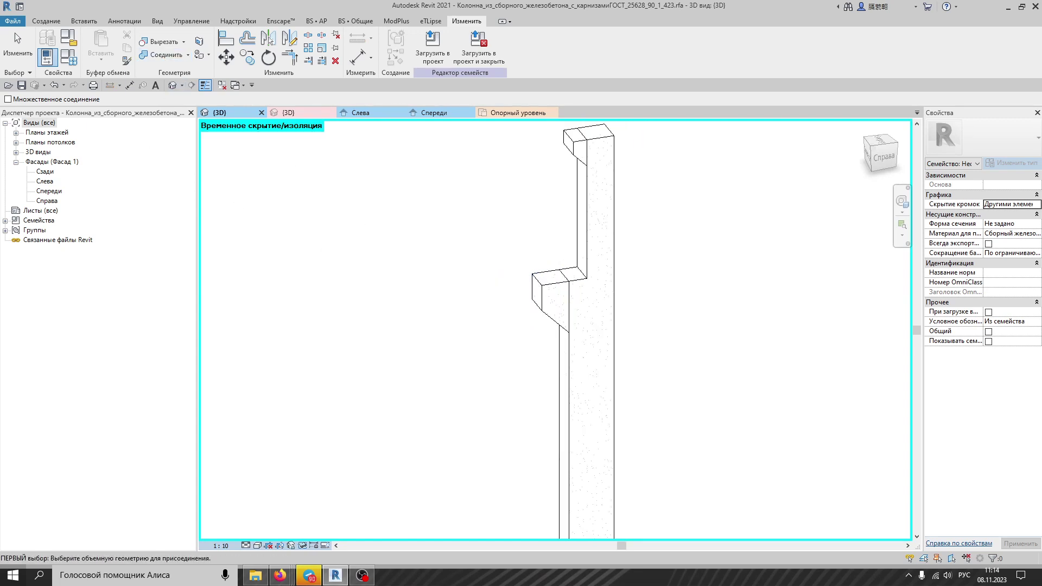
left_click(18, 46)
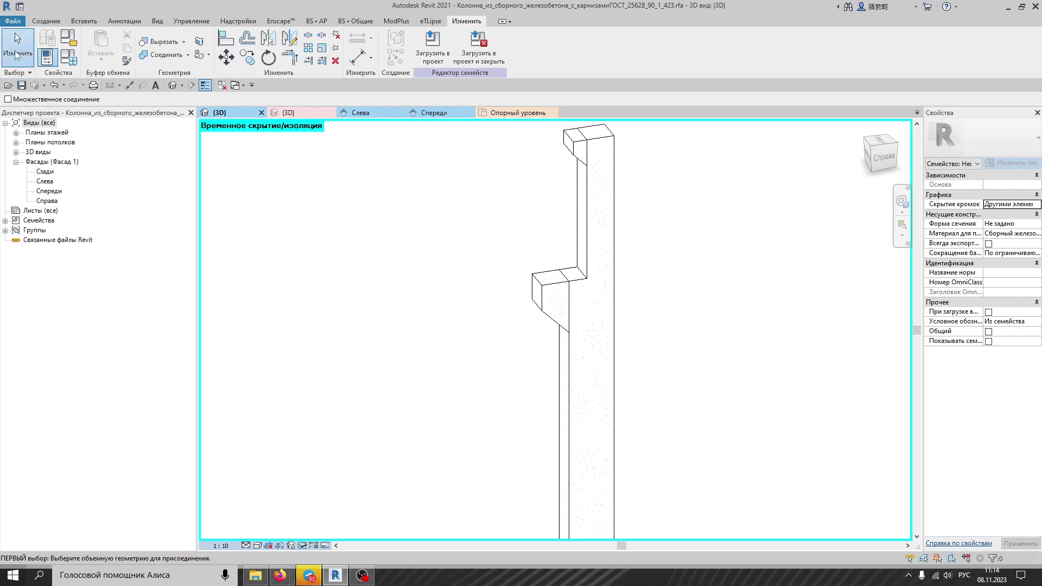
Step: Remove the nested generic-model cornice at the ledge and restore the 3D view's temporarily hidden elements
left_click(549, 292)
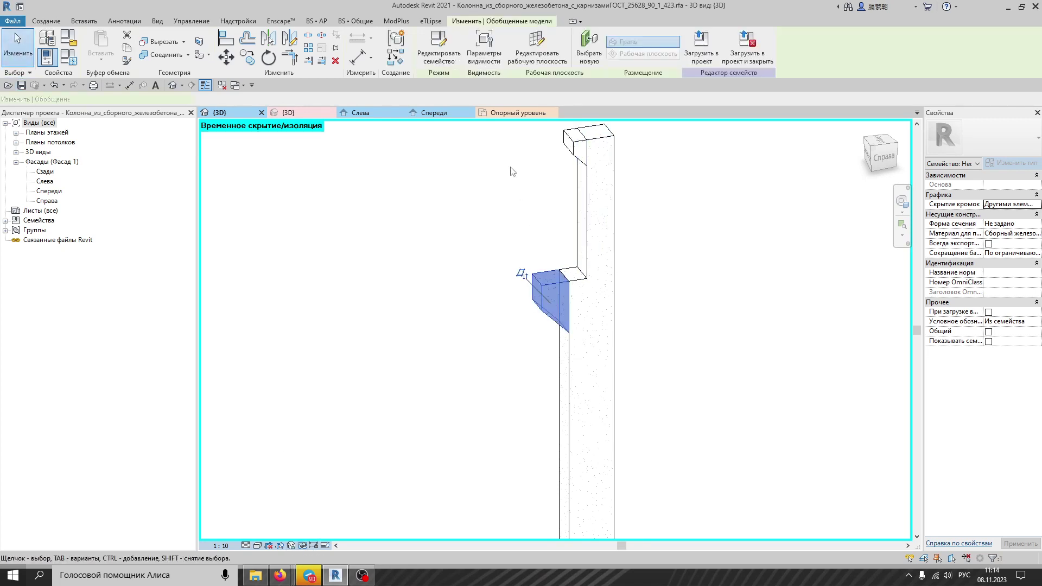
left_click(462, 335)
scroll(548, 401, "up", 2)
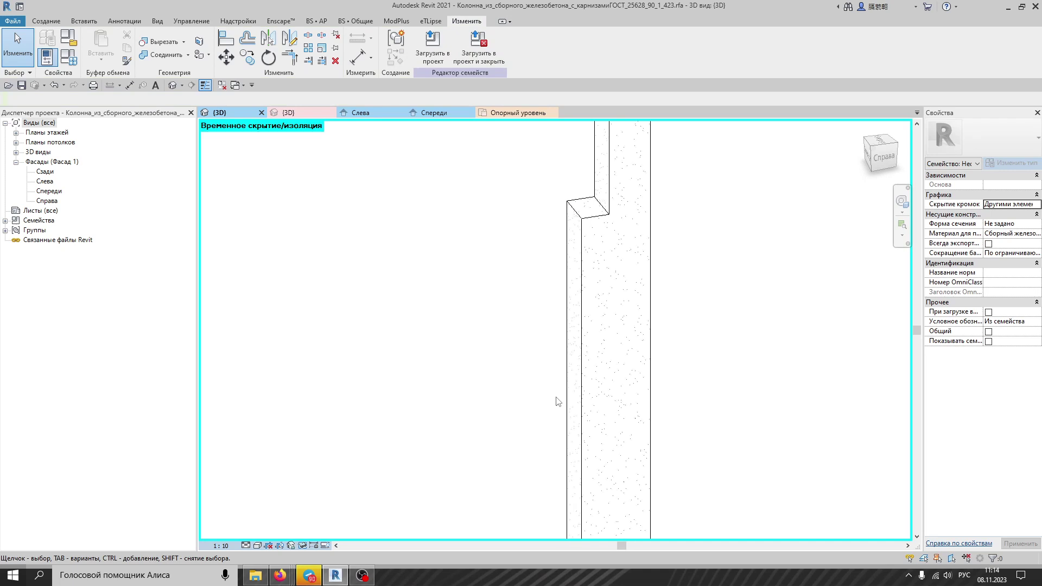
mouse_move(313, 578)
left_click(302, 545)
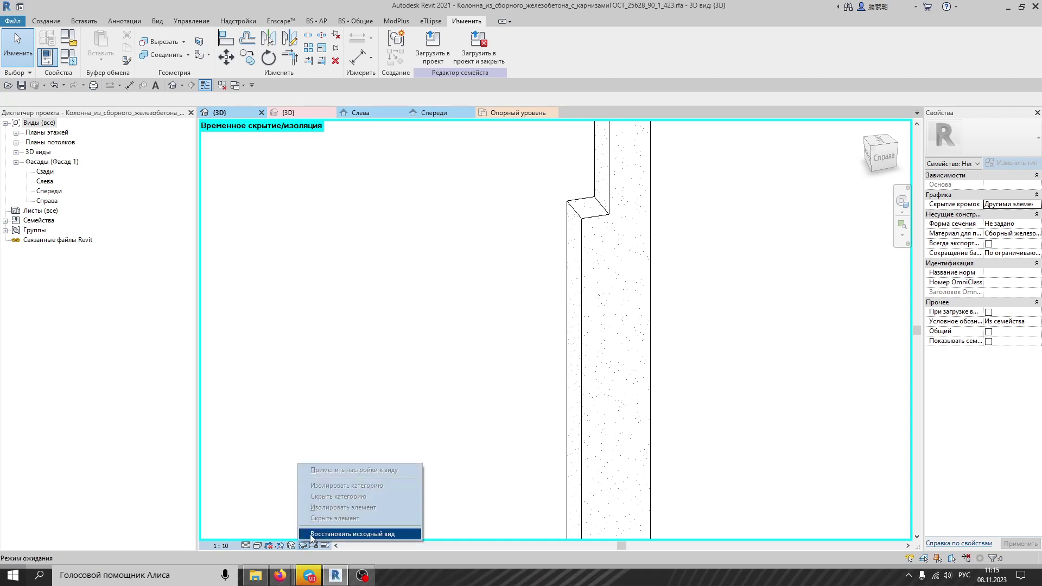
left_click(350, 533)
Step: Join the new cornice extrusion's geometry with the column in the 3D view
left_click(174, 59)
scroll(597, 225, "up", 4)
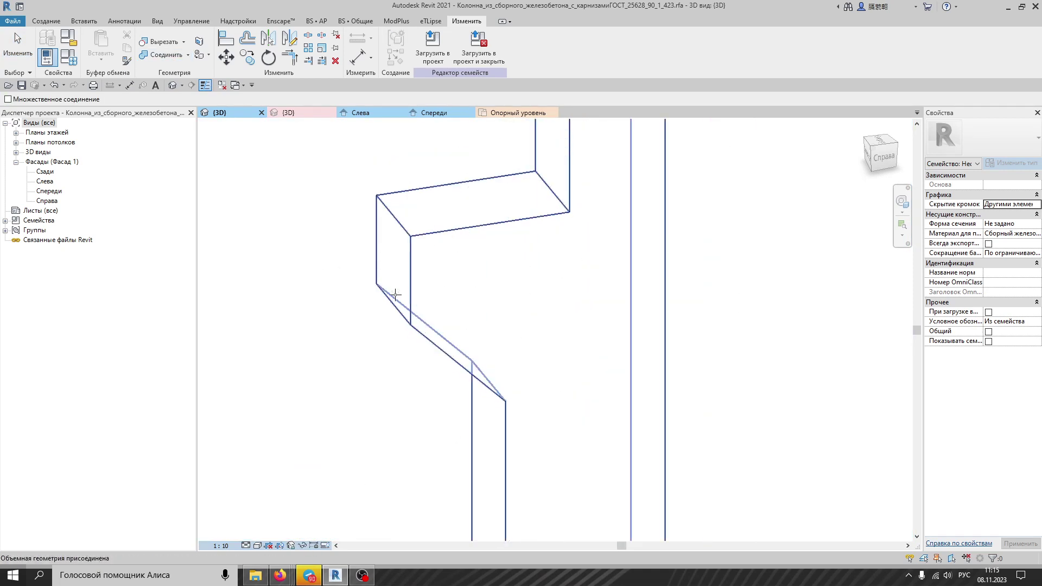
scroll(430, 242, "down", 2)
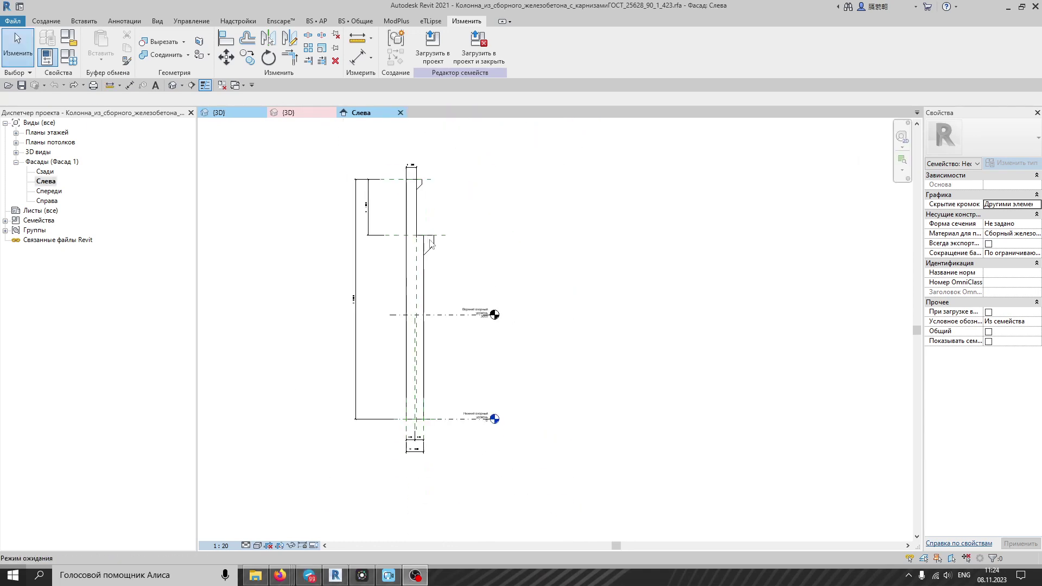
Step: Examine where the Верхний опорный уровень and the column's top reference plane lie in the Слева elevation
scroll(435, 332, "up", 1)
scroll(446, 311, "down", 1)
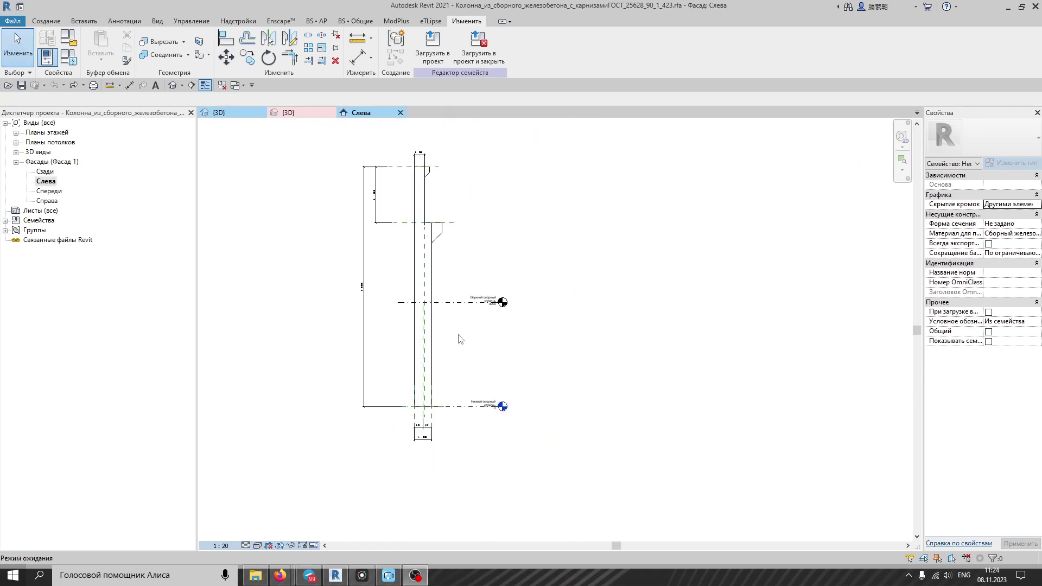
scroll(458, 336, "up", 2)
scroll(448, 301, "up", 1)
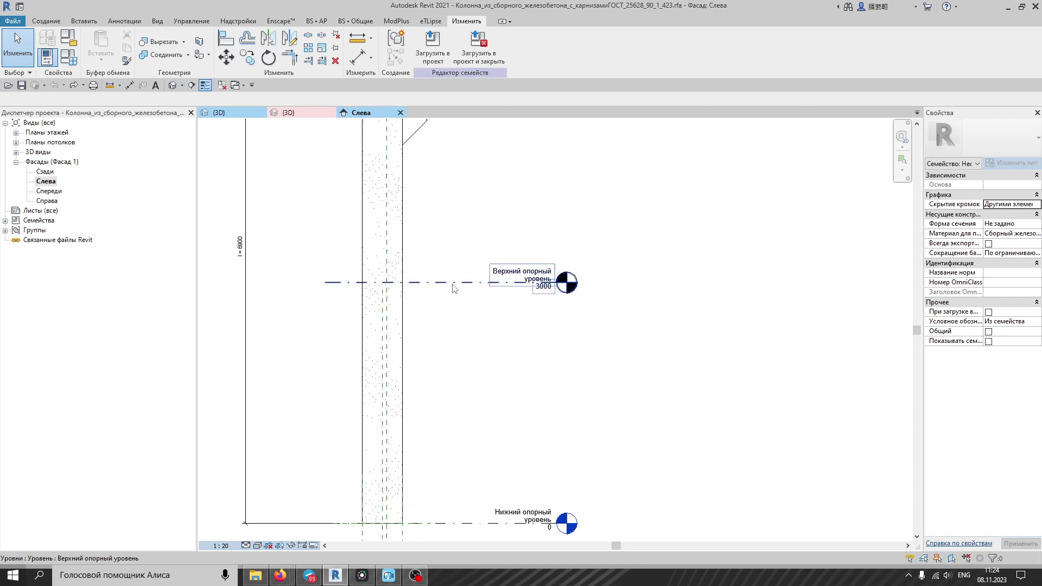
scroll(452, 288, "down", 1)
left_click(450, 283)
scroll(451, 286, "down", 1)
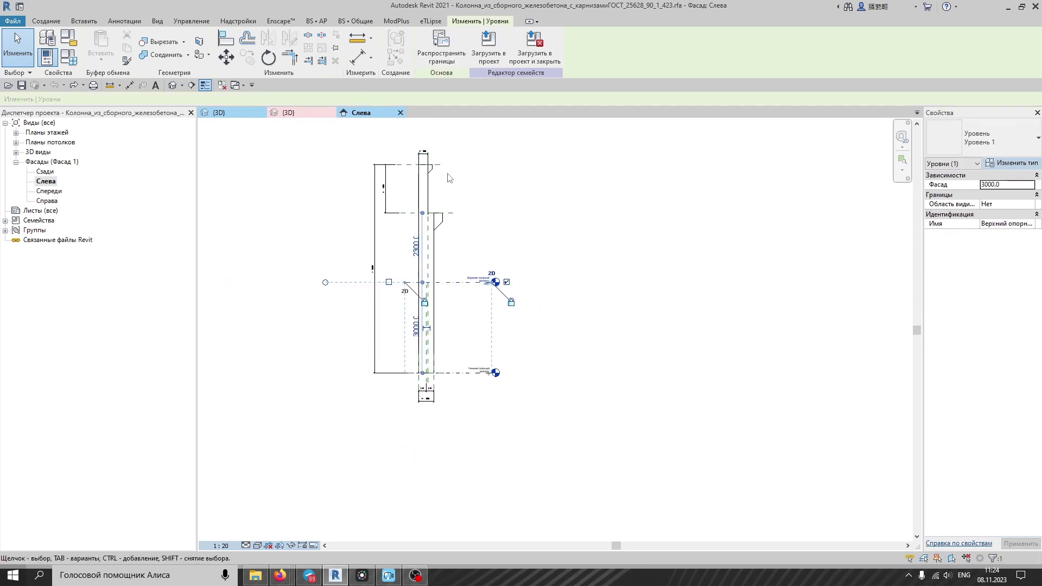
left_click(408, 171)
scroll(447, 282, "up", 1)
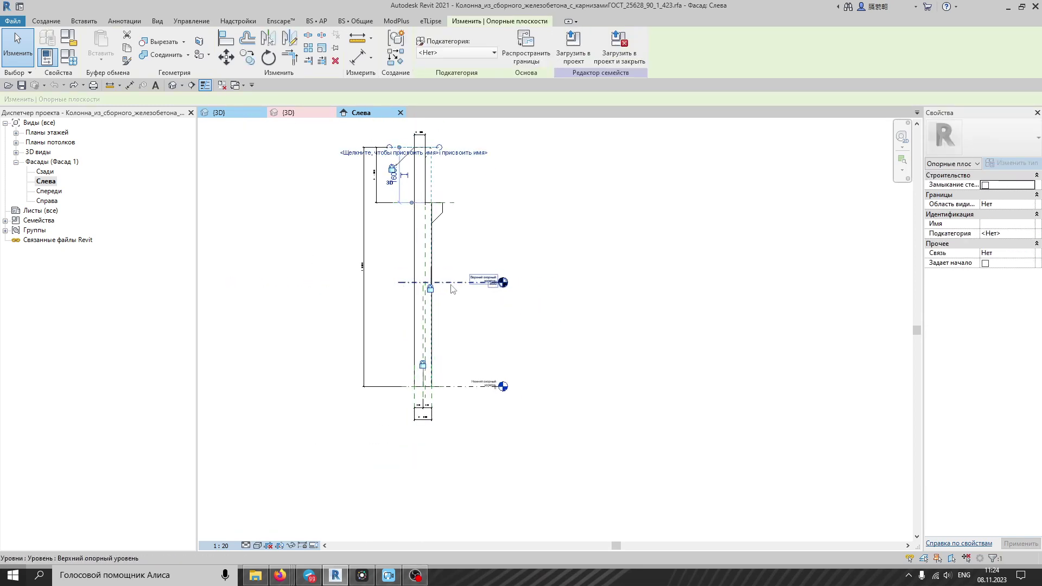
Step: Move the Верхний опорный уровень up 4000 to elevation 7000, just above the column's top, and hide the element properties
left_click(477, 283)
left_click(226, 57)
scroll(451, 257, "up", 1)
left_click(446, 288)
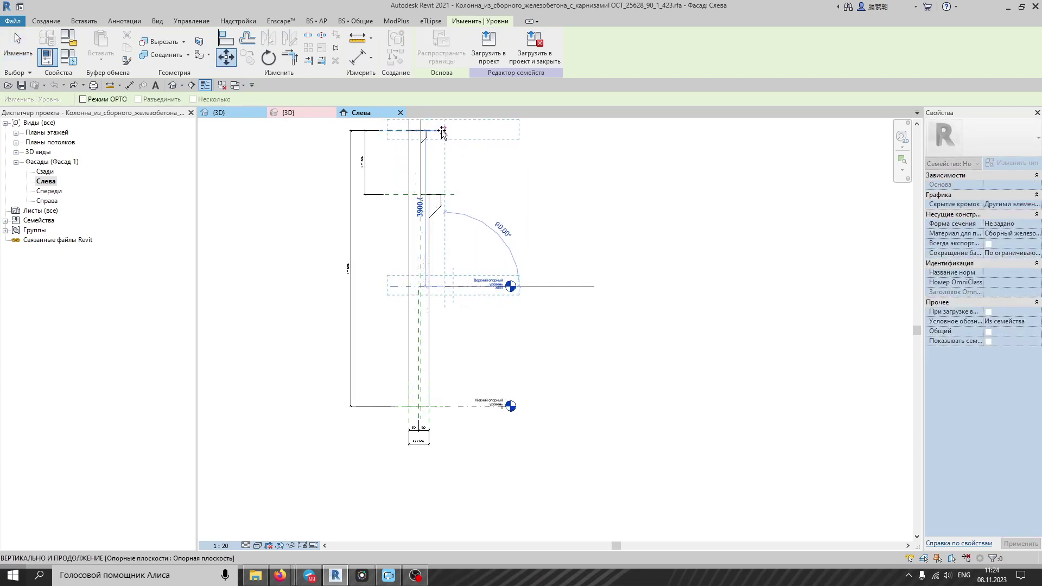
scroll(445, 138, "down", 1)
scroll(445, 142, "down", 3)
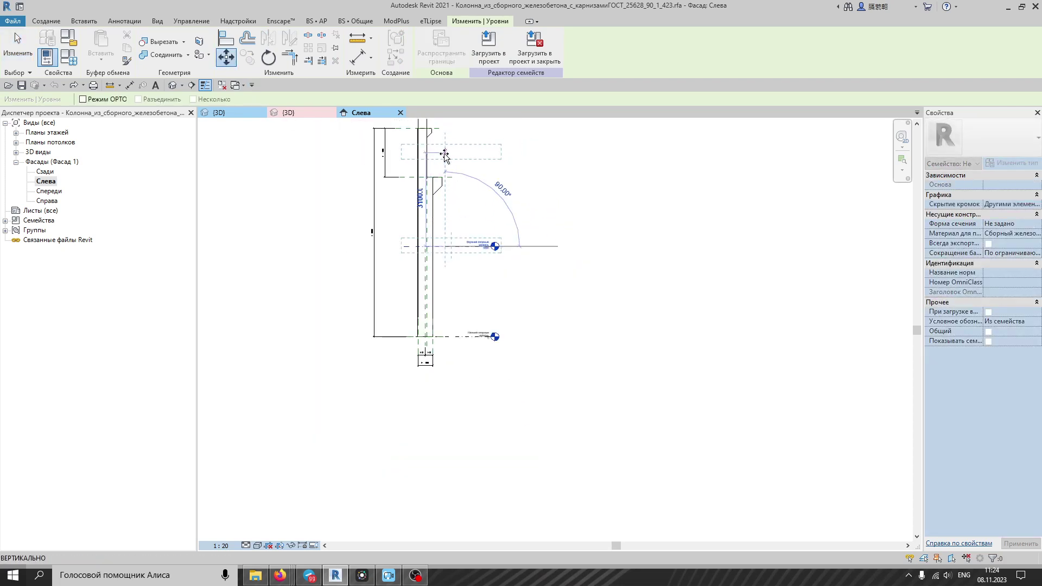
scroll(438, 136, "up", 2)
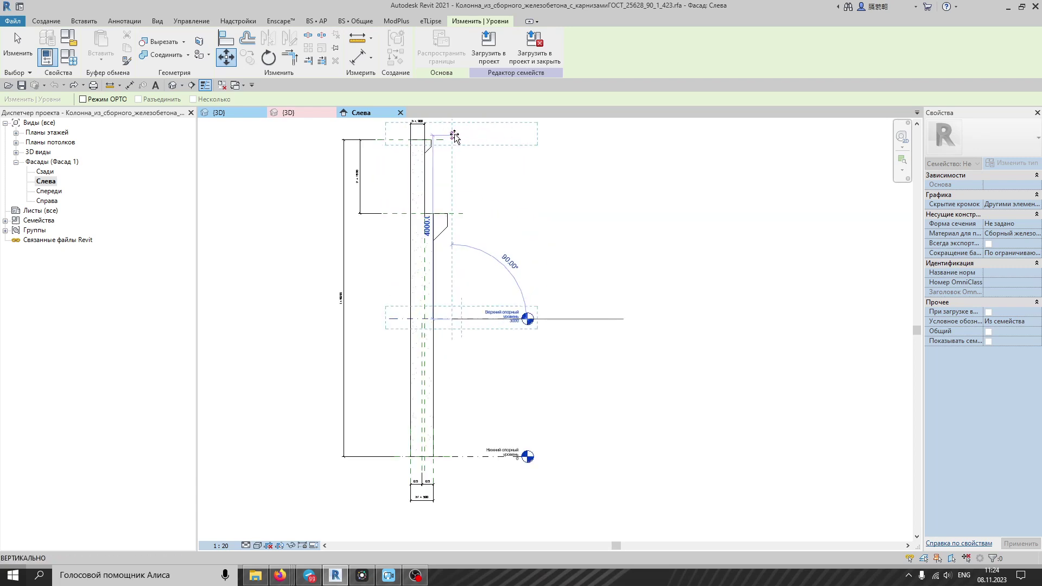
left_click(456, 132)
scroll(418, 133, "up", 2)
left_click(47, 56)
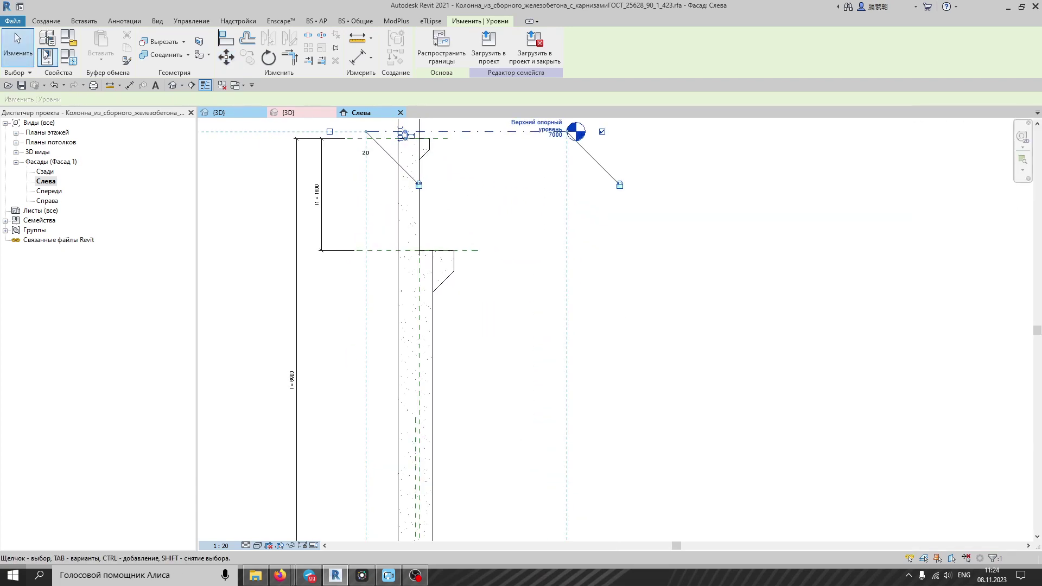
Step: Examine the offset between the column's top reference plane and the Верхний опорный уровень
left_click(424, 185)
scroll(424, 186, "down", 2)
scroll(424, 186, "up", 2)
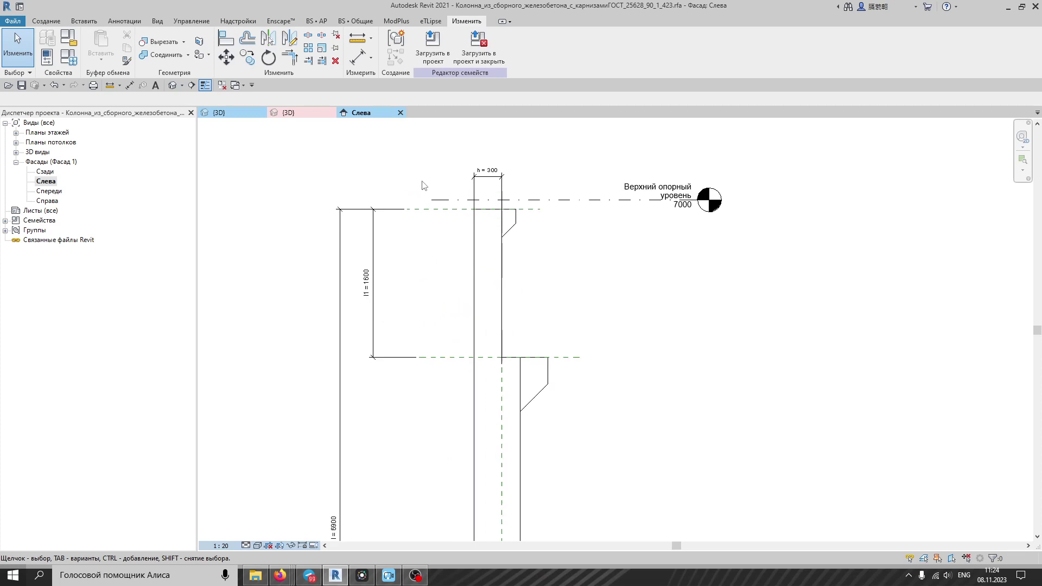
left_click(428, 209)
scroll(428, 209, "down", 2)
scroll(435, 245, "up", 2)
scroll(484, 244, "up", 2)
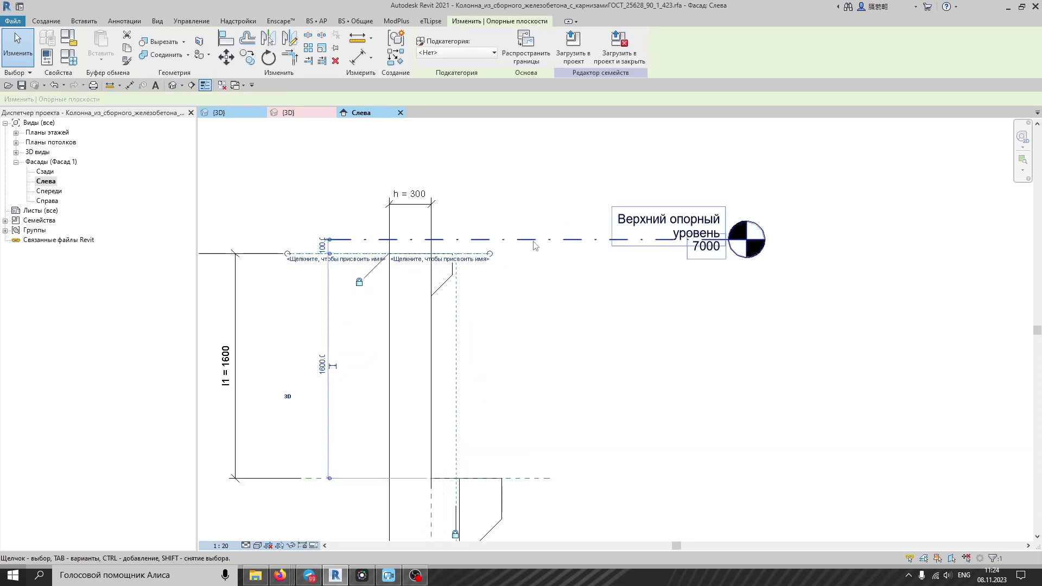
left_click(483, 239)
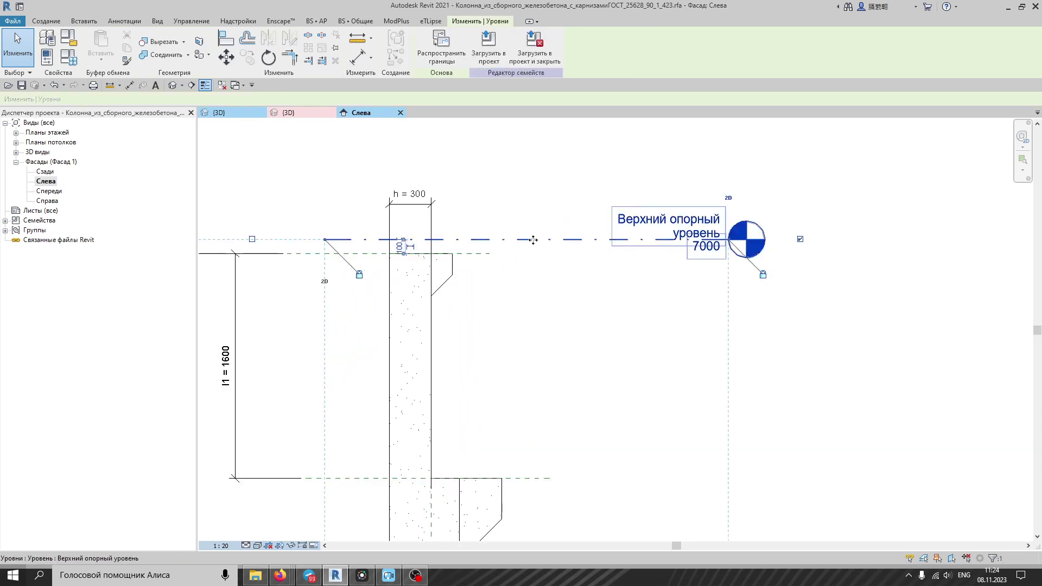
left_click(308, 254)
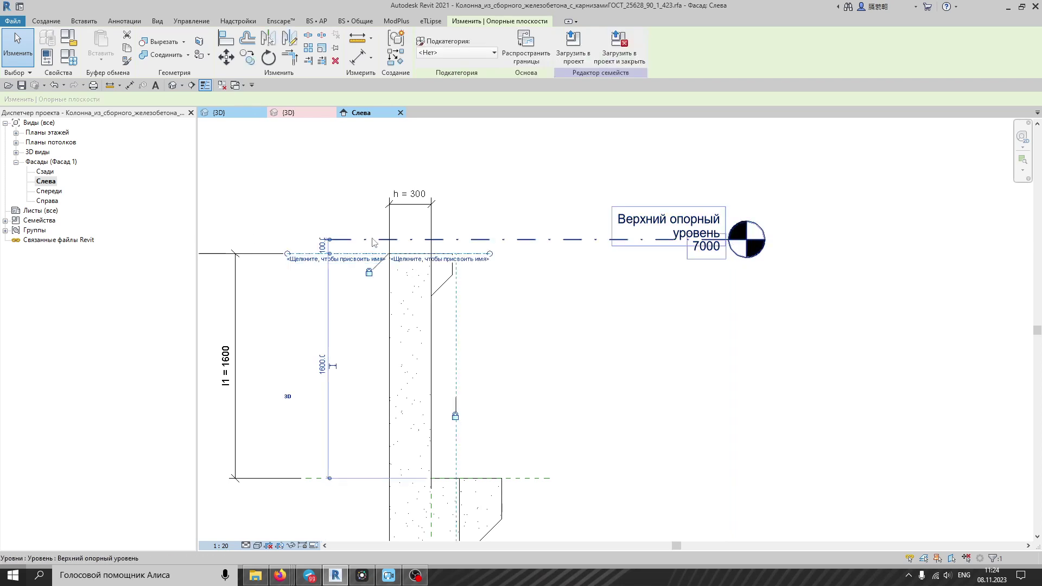
Step: Align the Верхний опорный уровень with the reference plane at the column's top in the Слева elevation
scroll(373, 242, "down", 2)
scroll(357, 293, "up", 3)
scroll(357, 293, "down", 2)
key("a")
key("l")
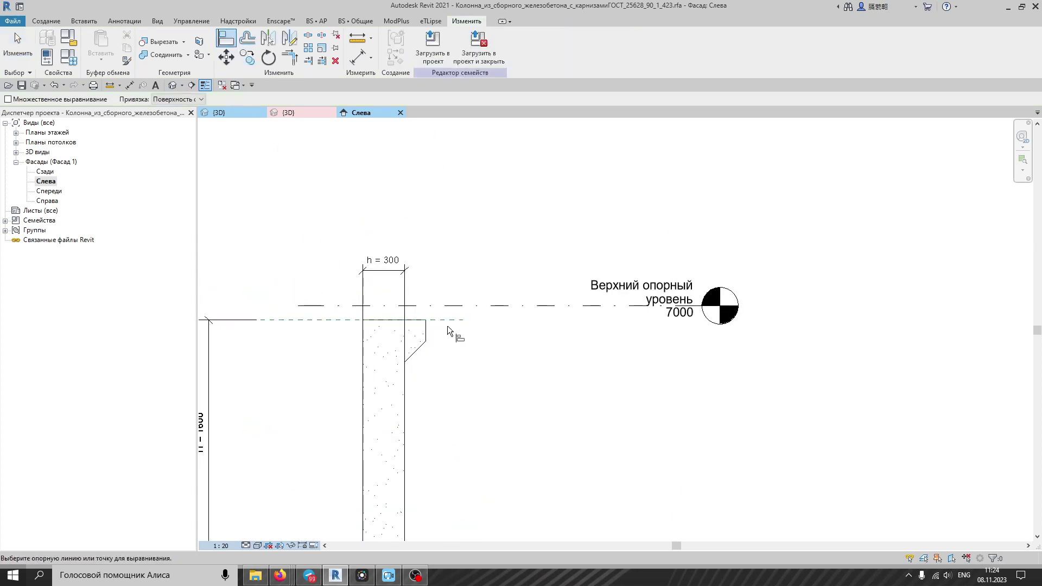
scroll(423, 327, "up", 1)
left_click(316, 319)
left_click(477, 298)
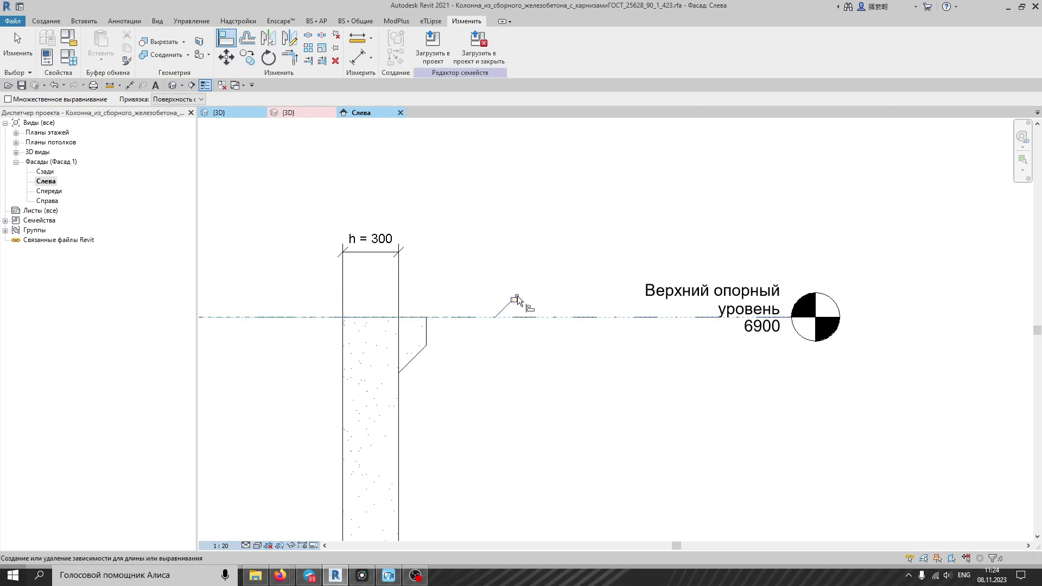
Step: Examine the column's full height and its dimensions relative to the upper and lower reference levels in the Слева elevation
scroll(612, 390, "down", 2)
scroll(611, 390, "down", 4)
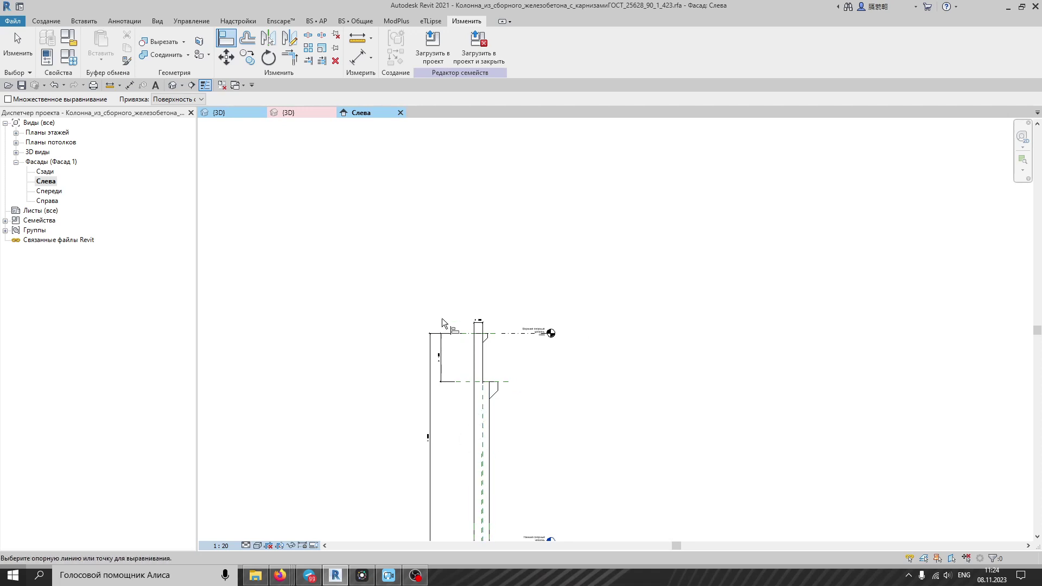
scroll(444, 478, "down", 1)
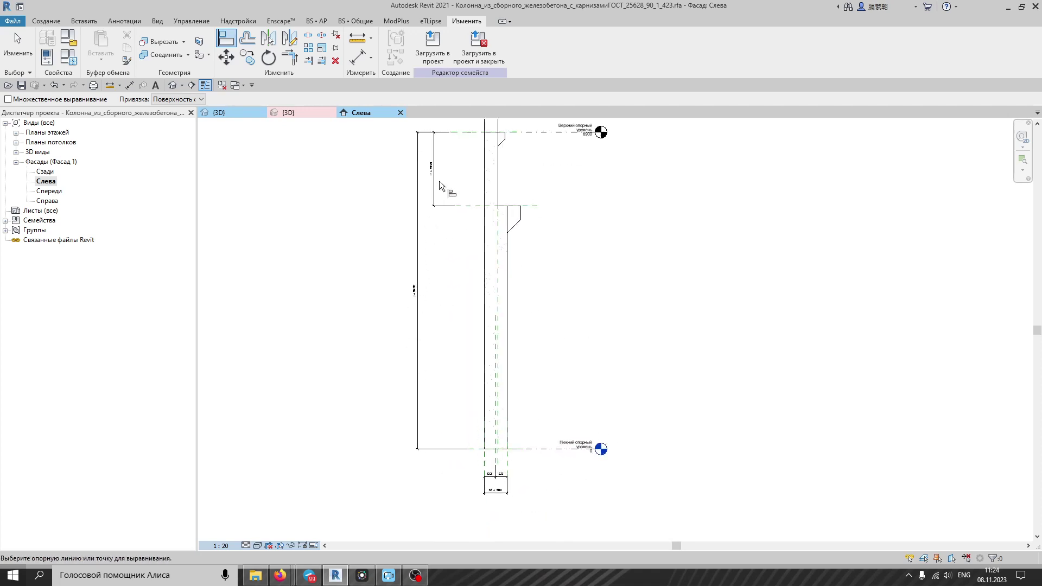
scroll(543, 173, "up", 3)
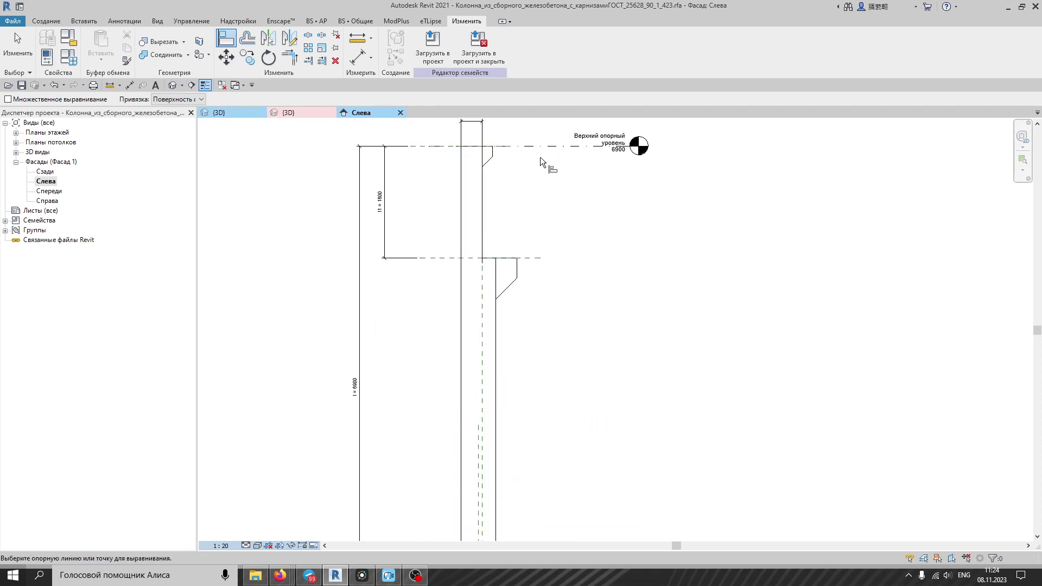
scroll(538, 158, "down", 6)
scroll(532, 132, "up", 3)
scroll(532, 132, "up", 3)
scroll(472, 195, "up", 2)
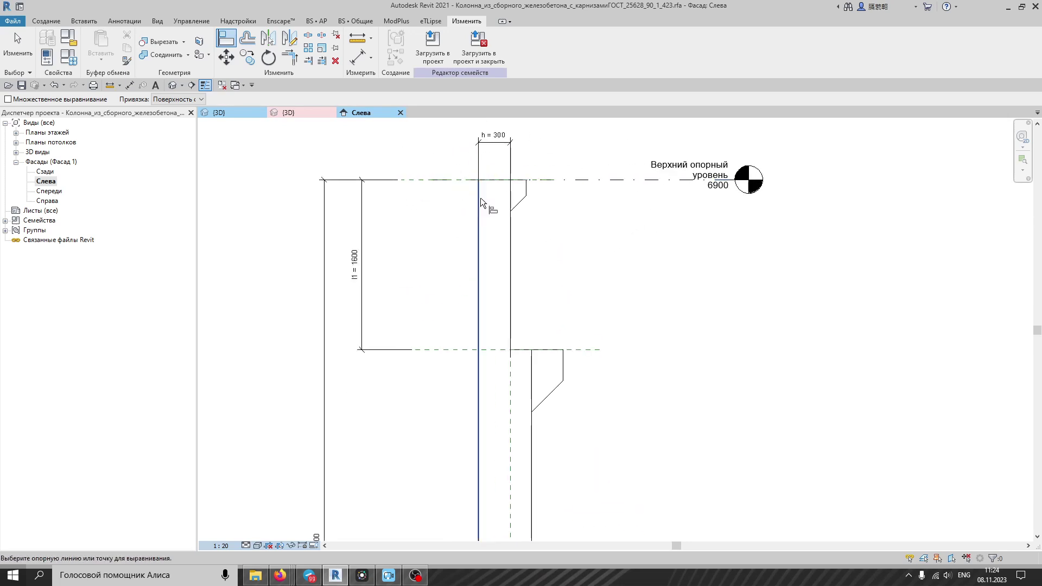
scroll(500, 225, "down", 2)
scroll(648, 214, "down", 4)
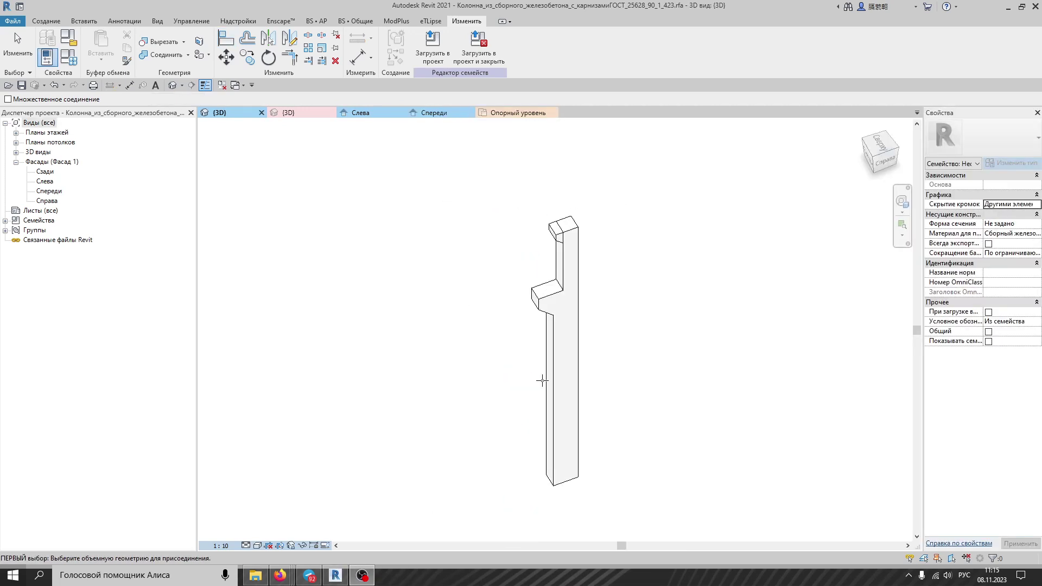
Step: Inspect the column and its cornices in the 3D view and return to the Слева elevation
scroll(621, 276, "up", 2)
scroll(446, 286, "down", 2)
scroll(505, 338, "up", 3)
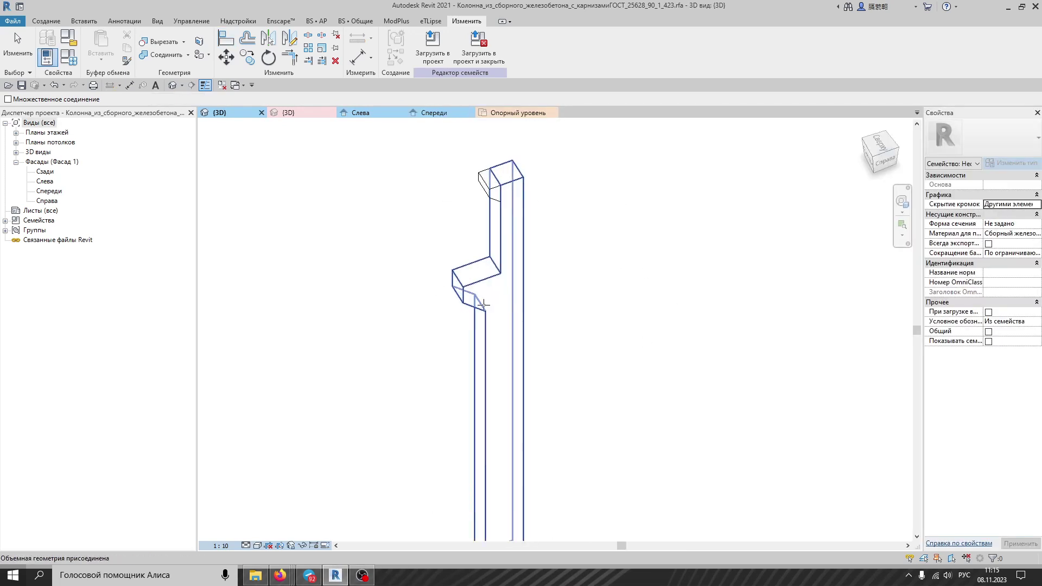
left_click(424, 111)
left_click(378, 114)
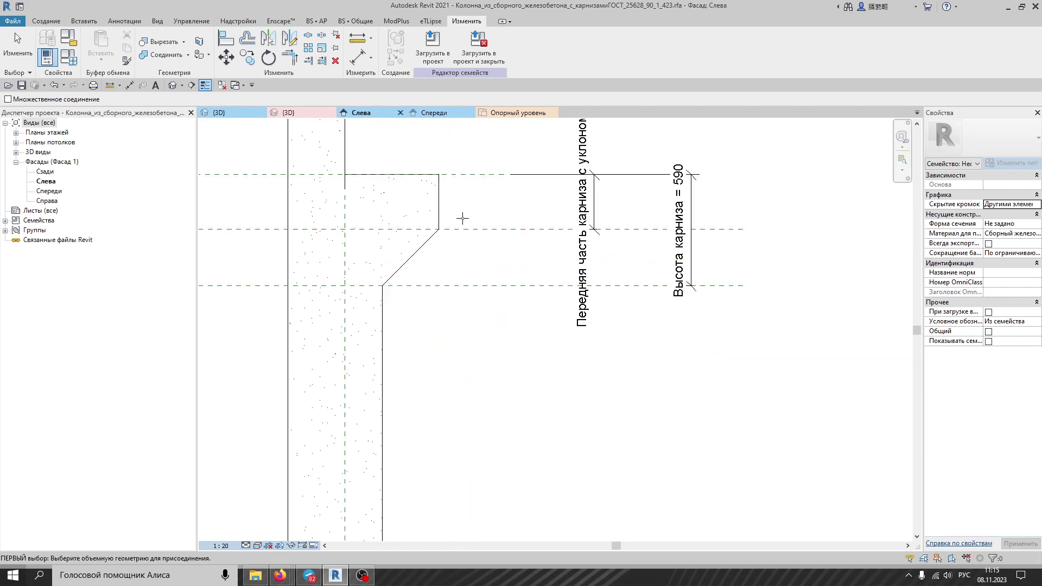
scroll(445, 264, "down", 2)
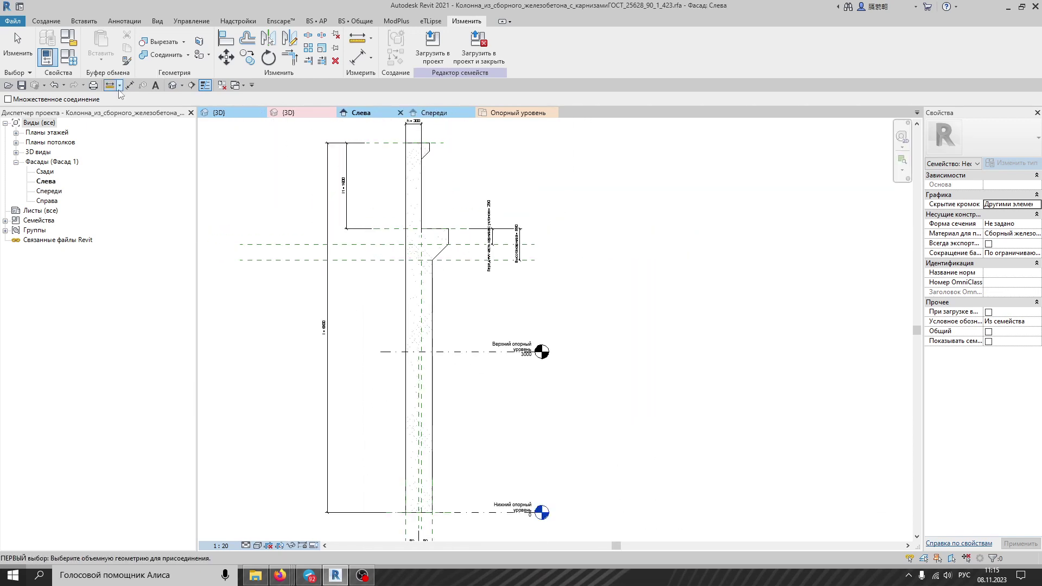
Step: Draw a vertical reference plane along the outer vertical face of the lower cornice, extending above it
left_click(47, 21)
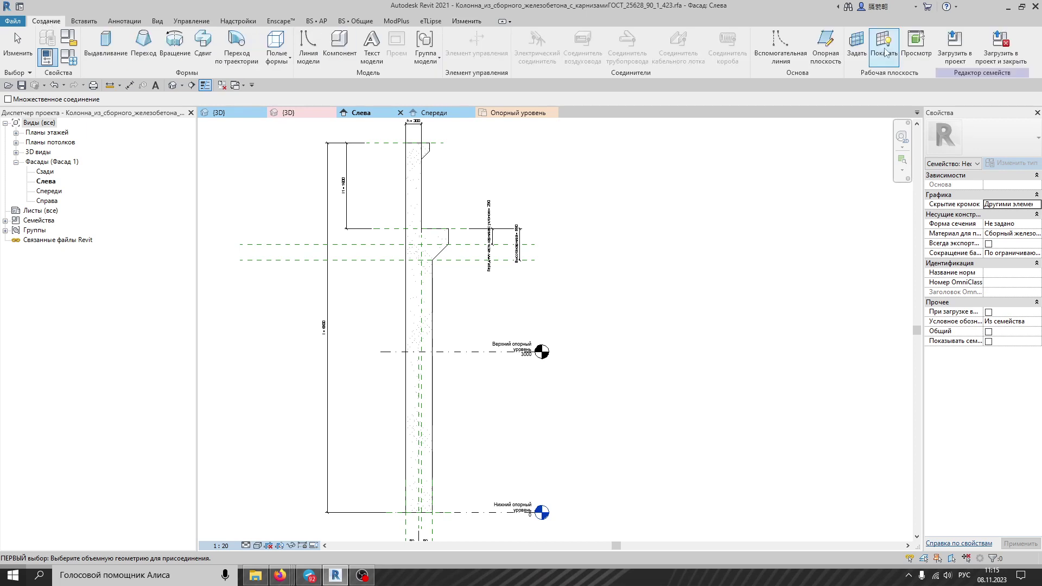
left_click(826, 44)
scroll(451, 198, "up", 2)
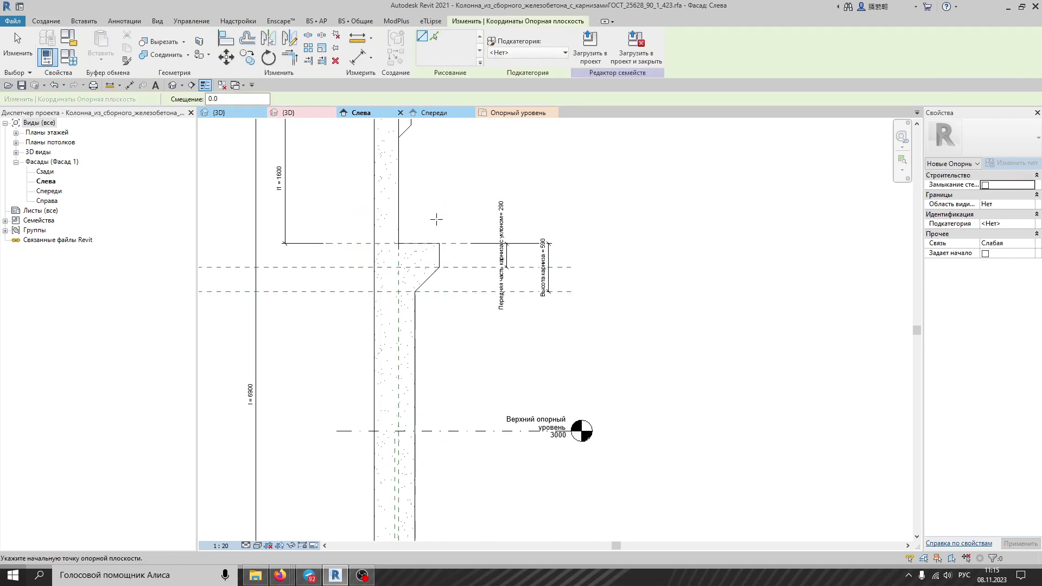
left_click(440, 253)
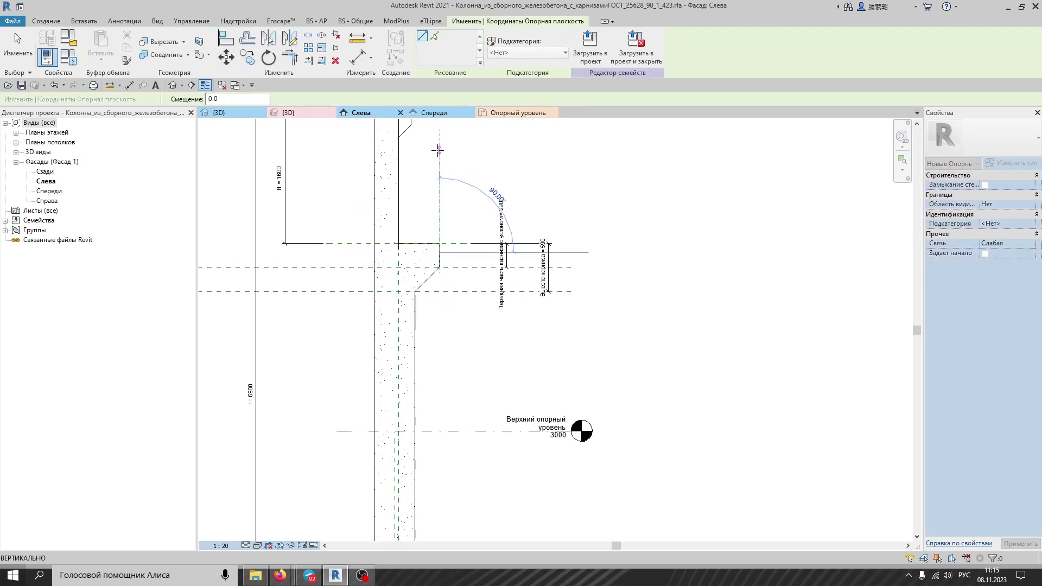
left_click(439, 150)
Step: Start a parallel dimension from the reference plane on the column's cornice-side face near its base
scroll(436, 149, "down", 2)
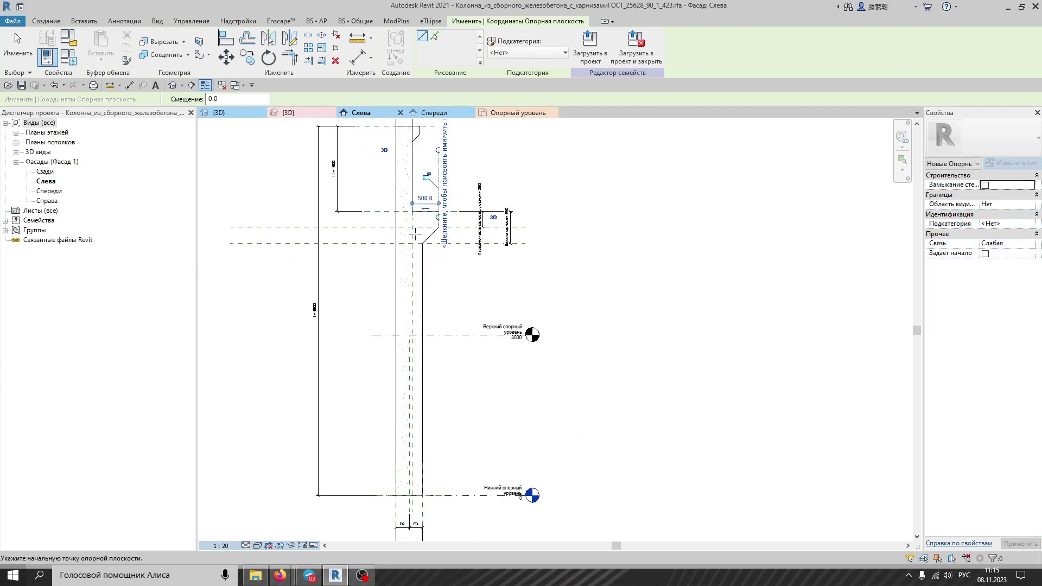
left_click(129, 85)
scroll(410, 490, "up", 4)
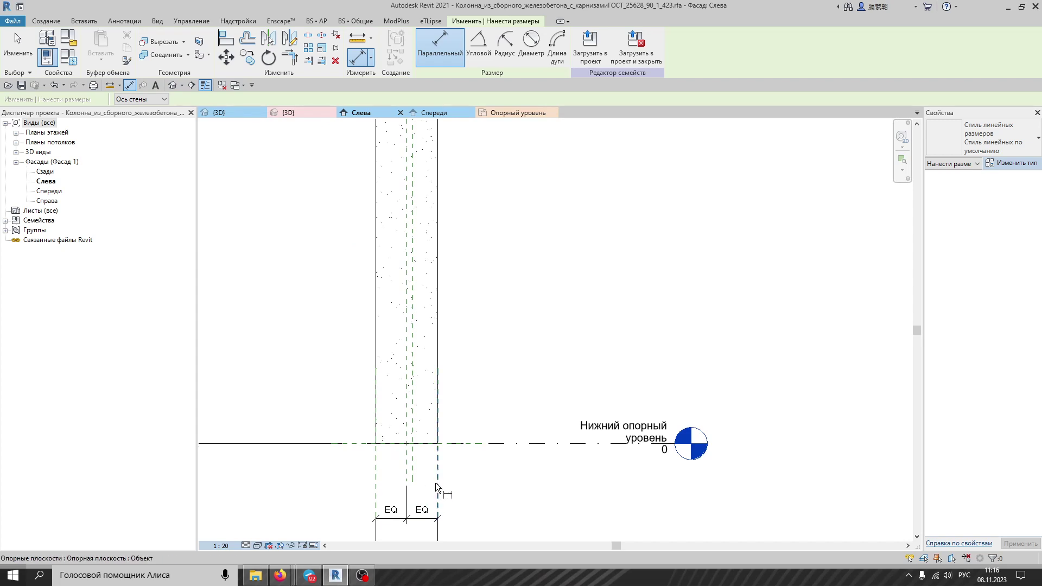
scroll(458, 447, "down", 3)
scroll(474, 232, "up", 2)
scroll(474, 155, "down", 2)
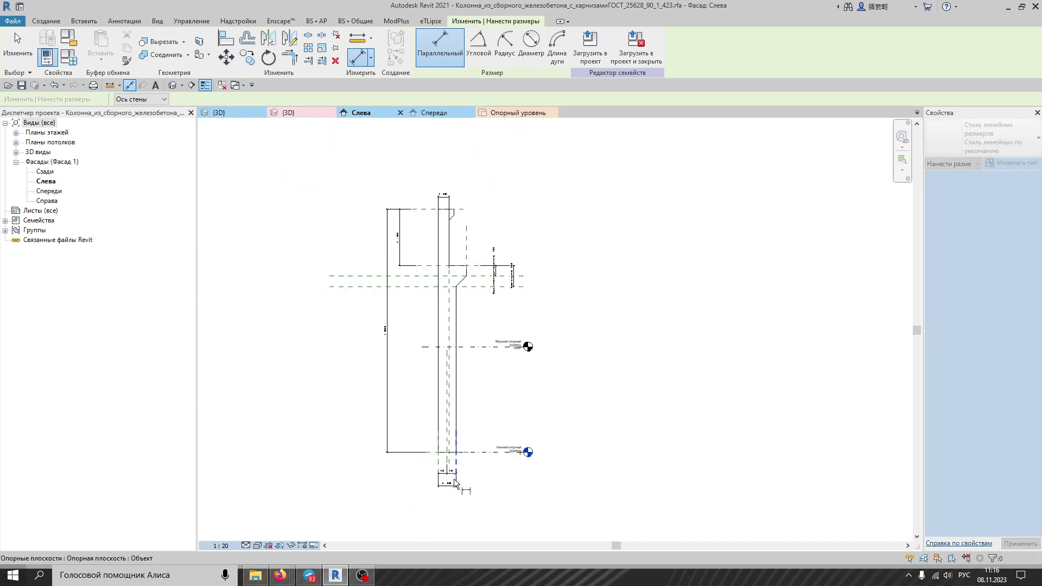